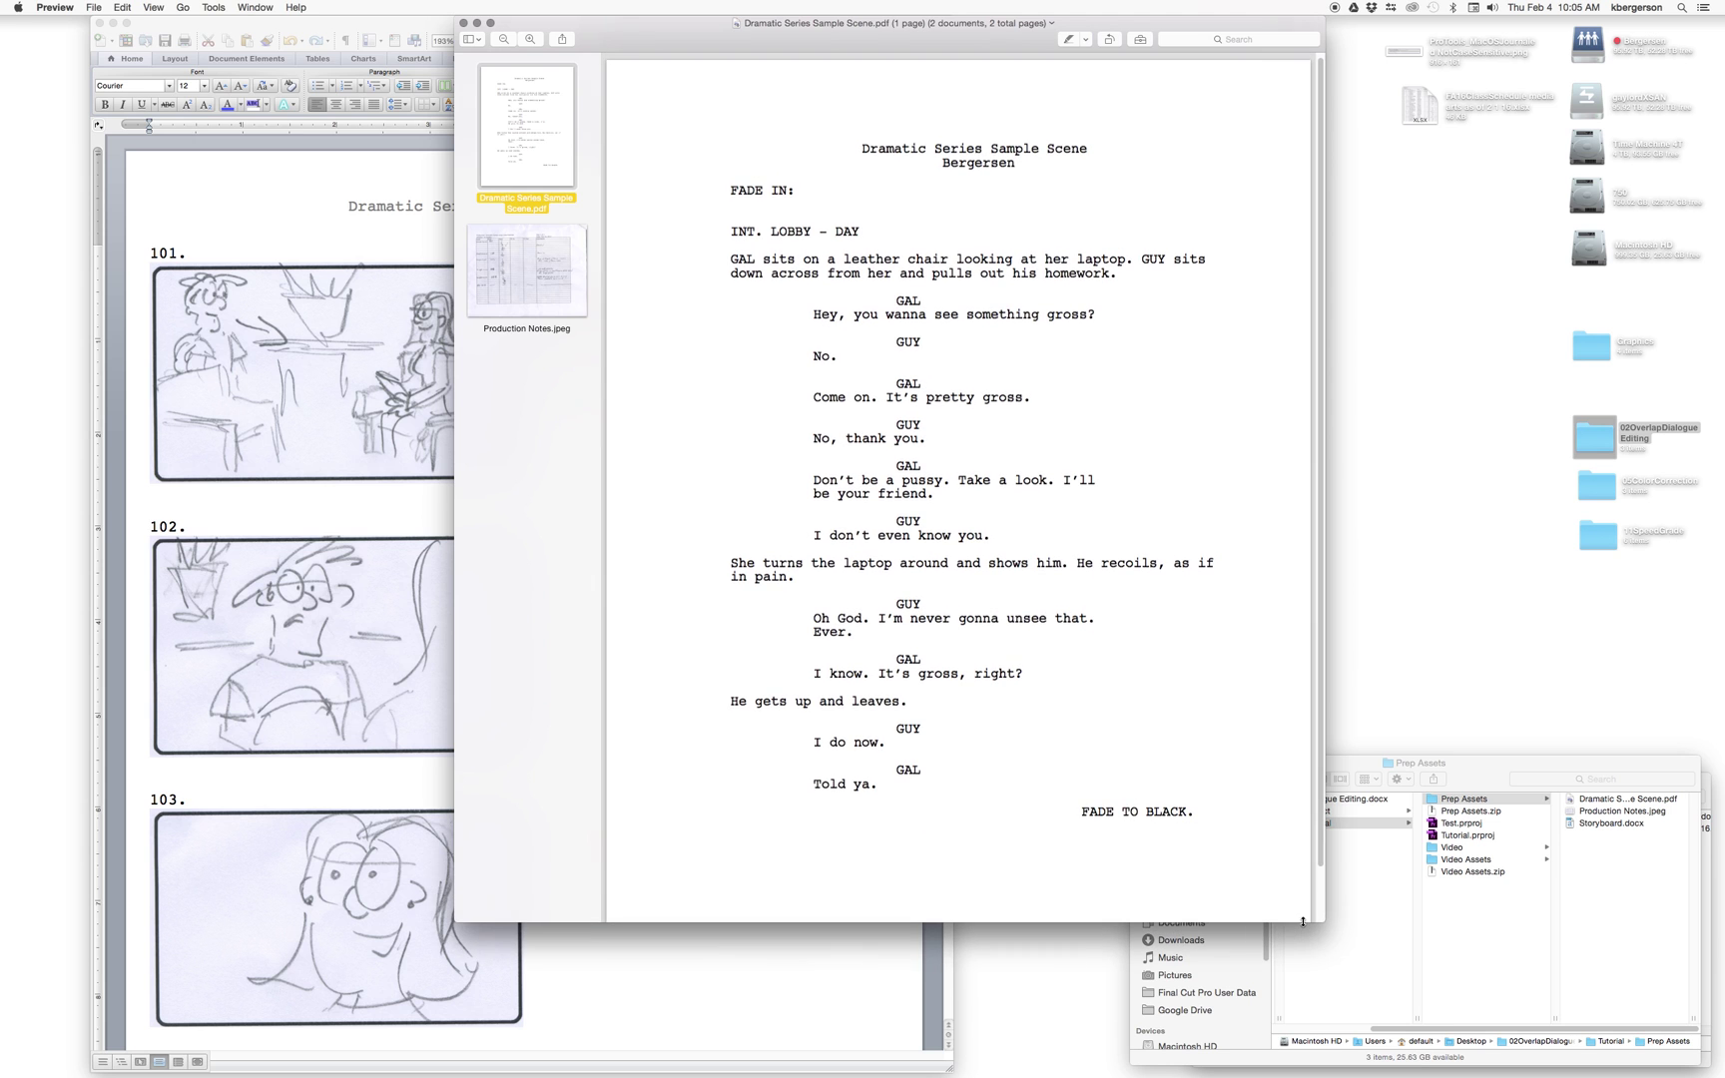
Shift the script viewer slightly left and bring the Word storyboard forward
drag(1037, 22, 1006, 25)
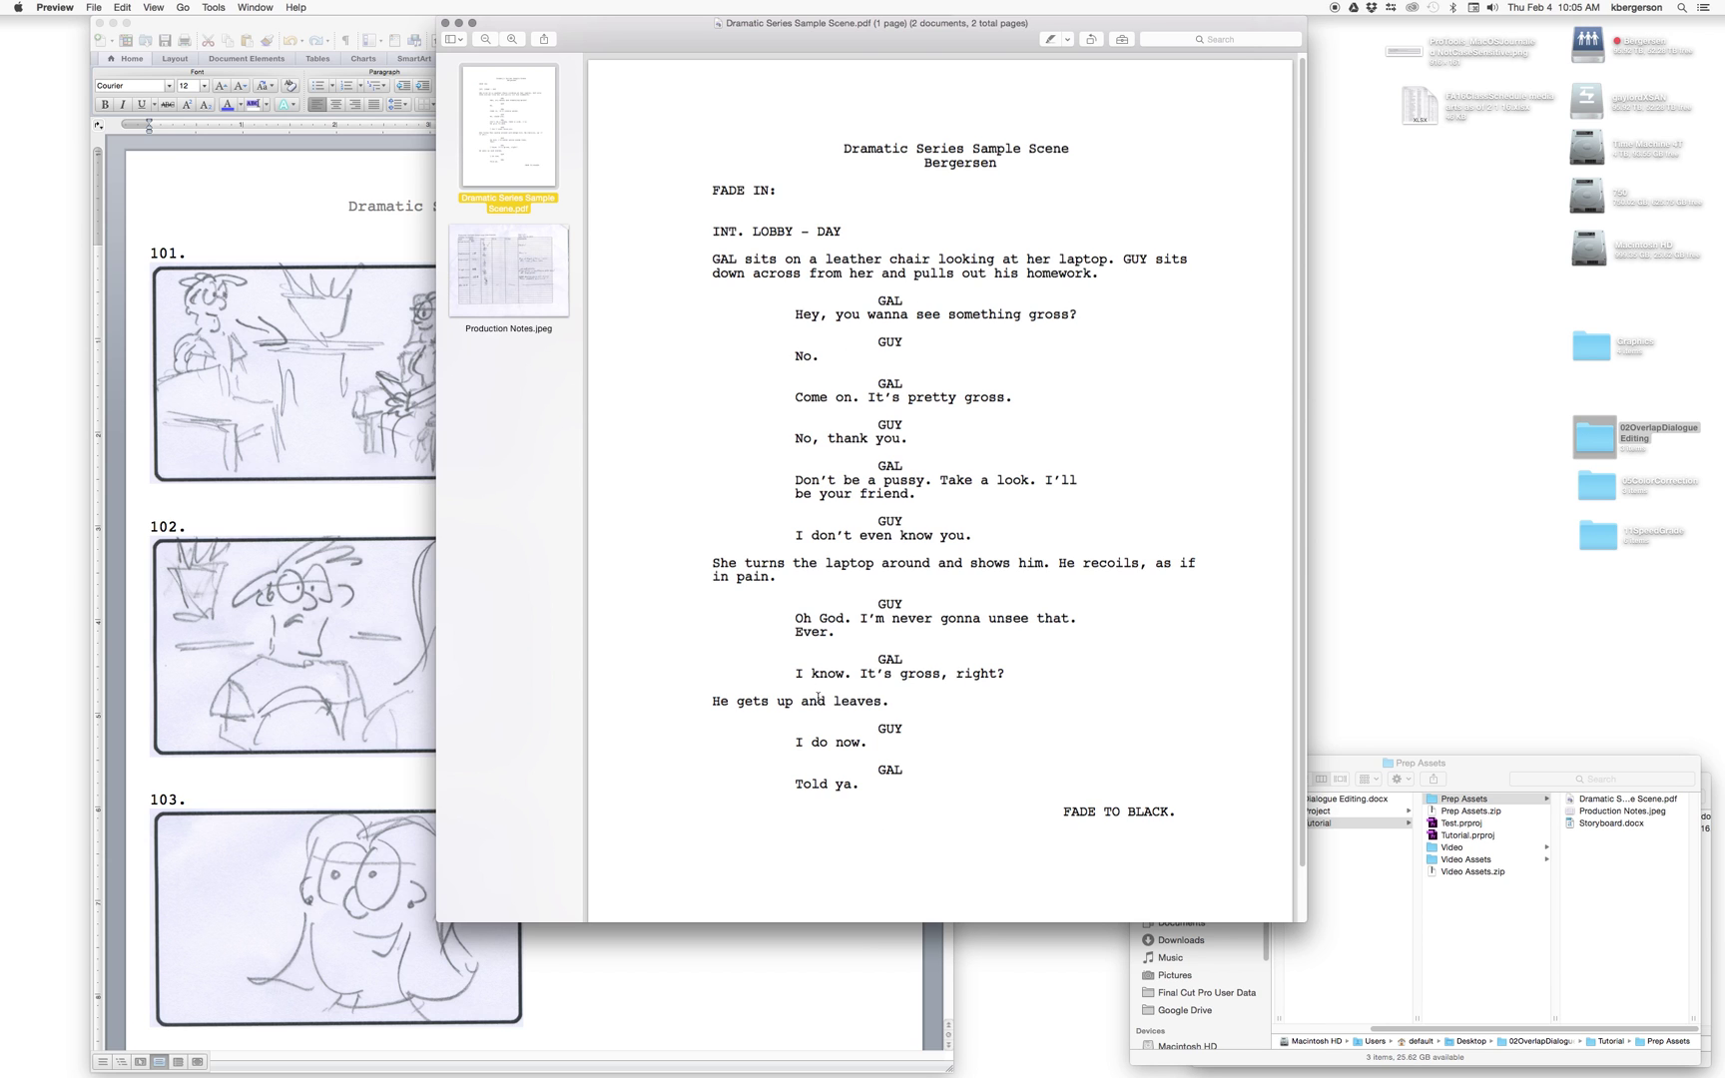
click(404, 27)
drag(950, 181, 943, 43)
Return to the script PDF, view the Production Notes.jpeg scan, then hide Preview
click(1018, 40)
click(496, 265)
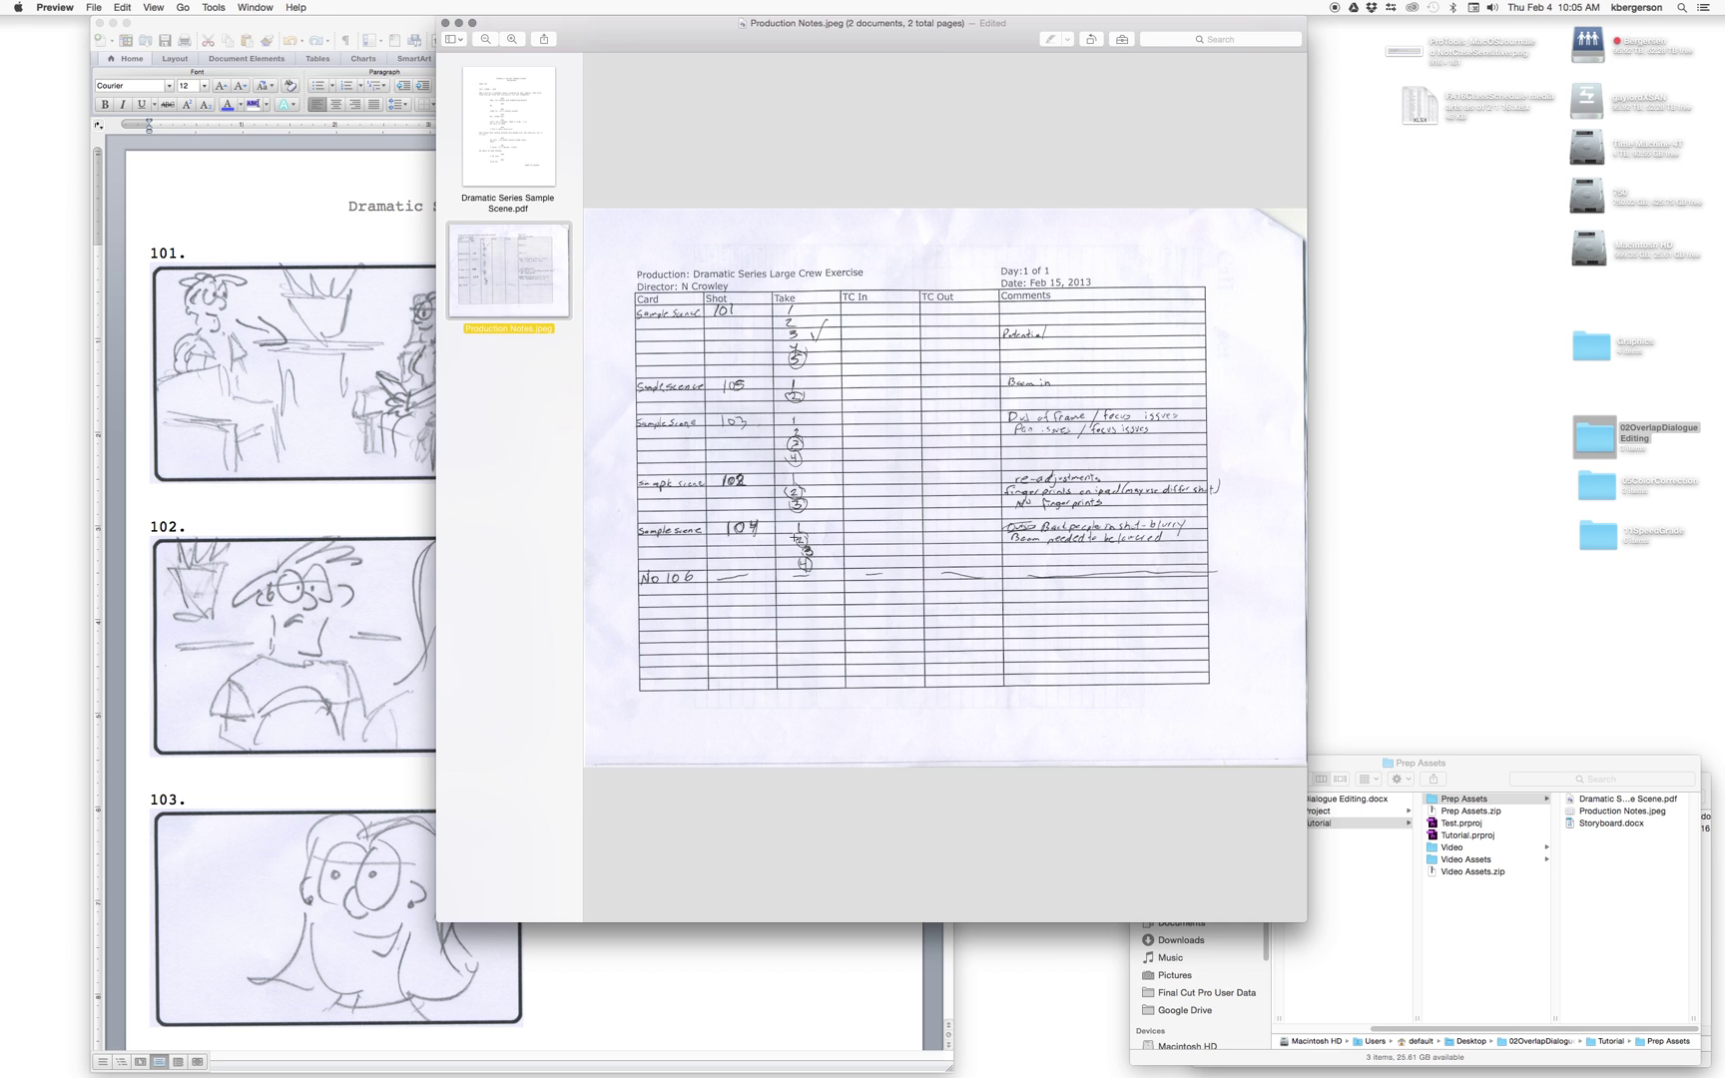
key(super+h)
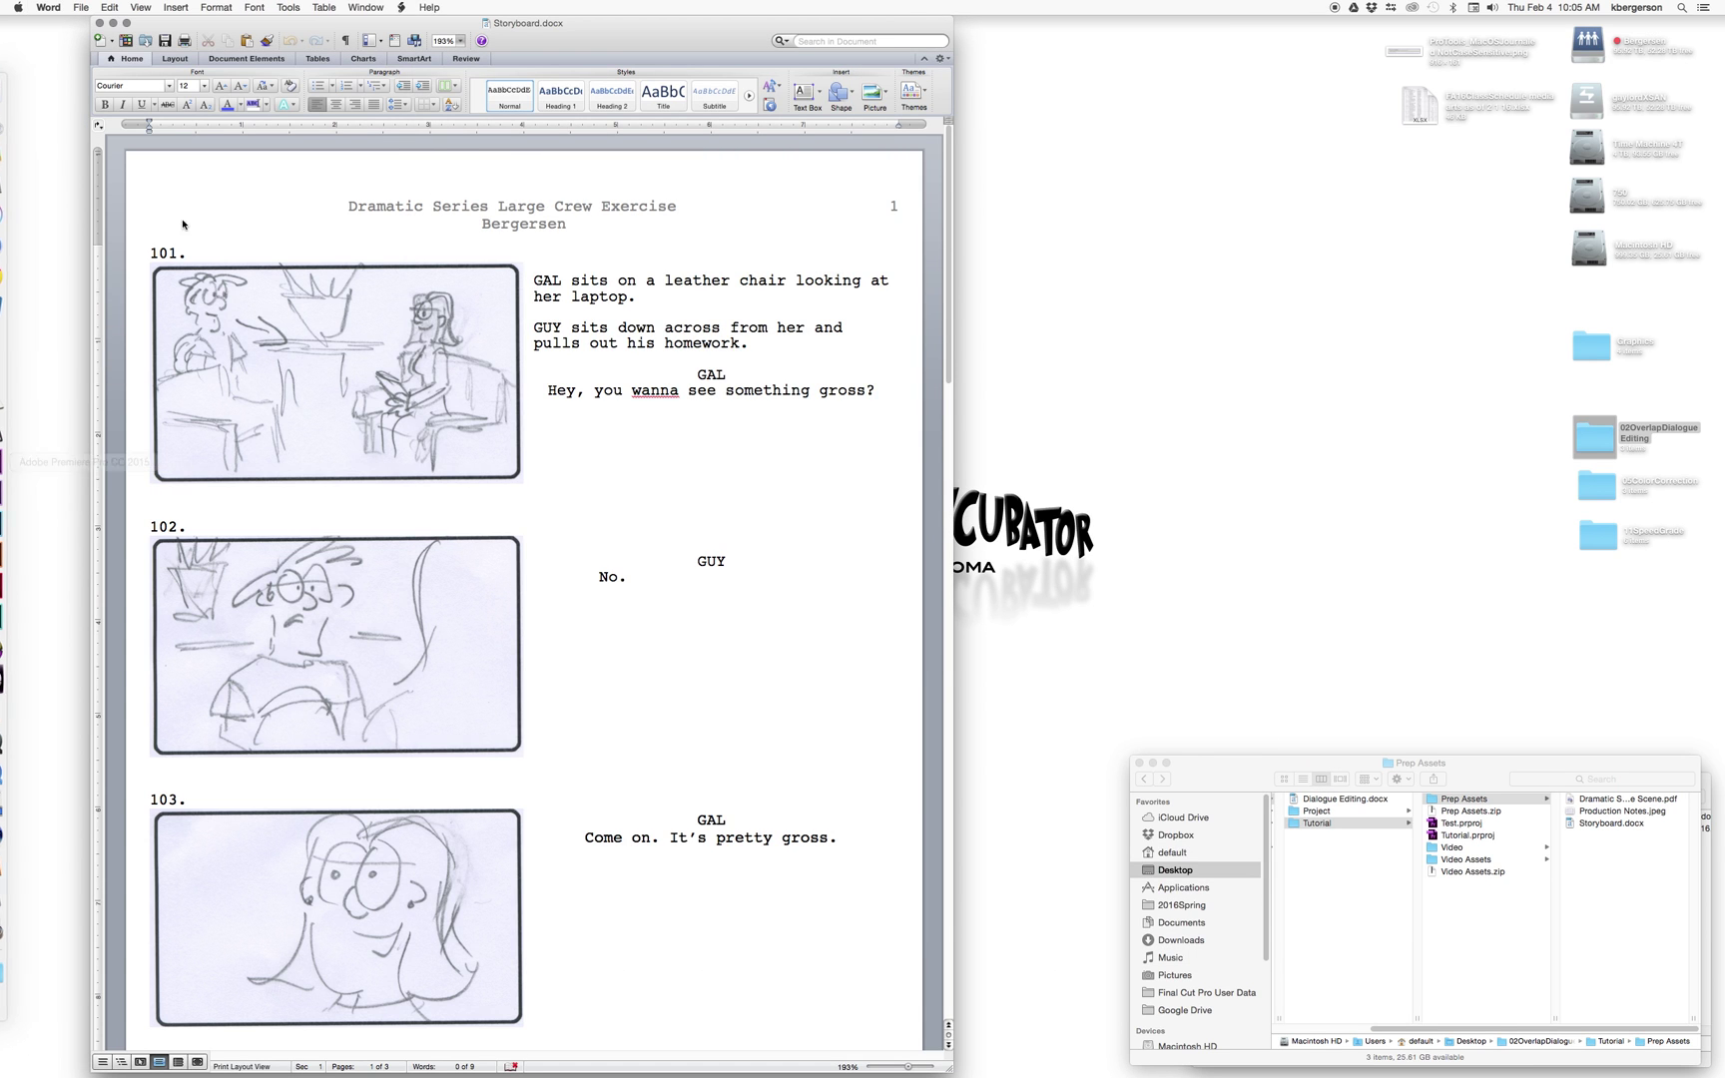
Switch to Premiere Pro and select the Video Assets bin in the Project panel
click(18, 463)
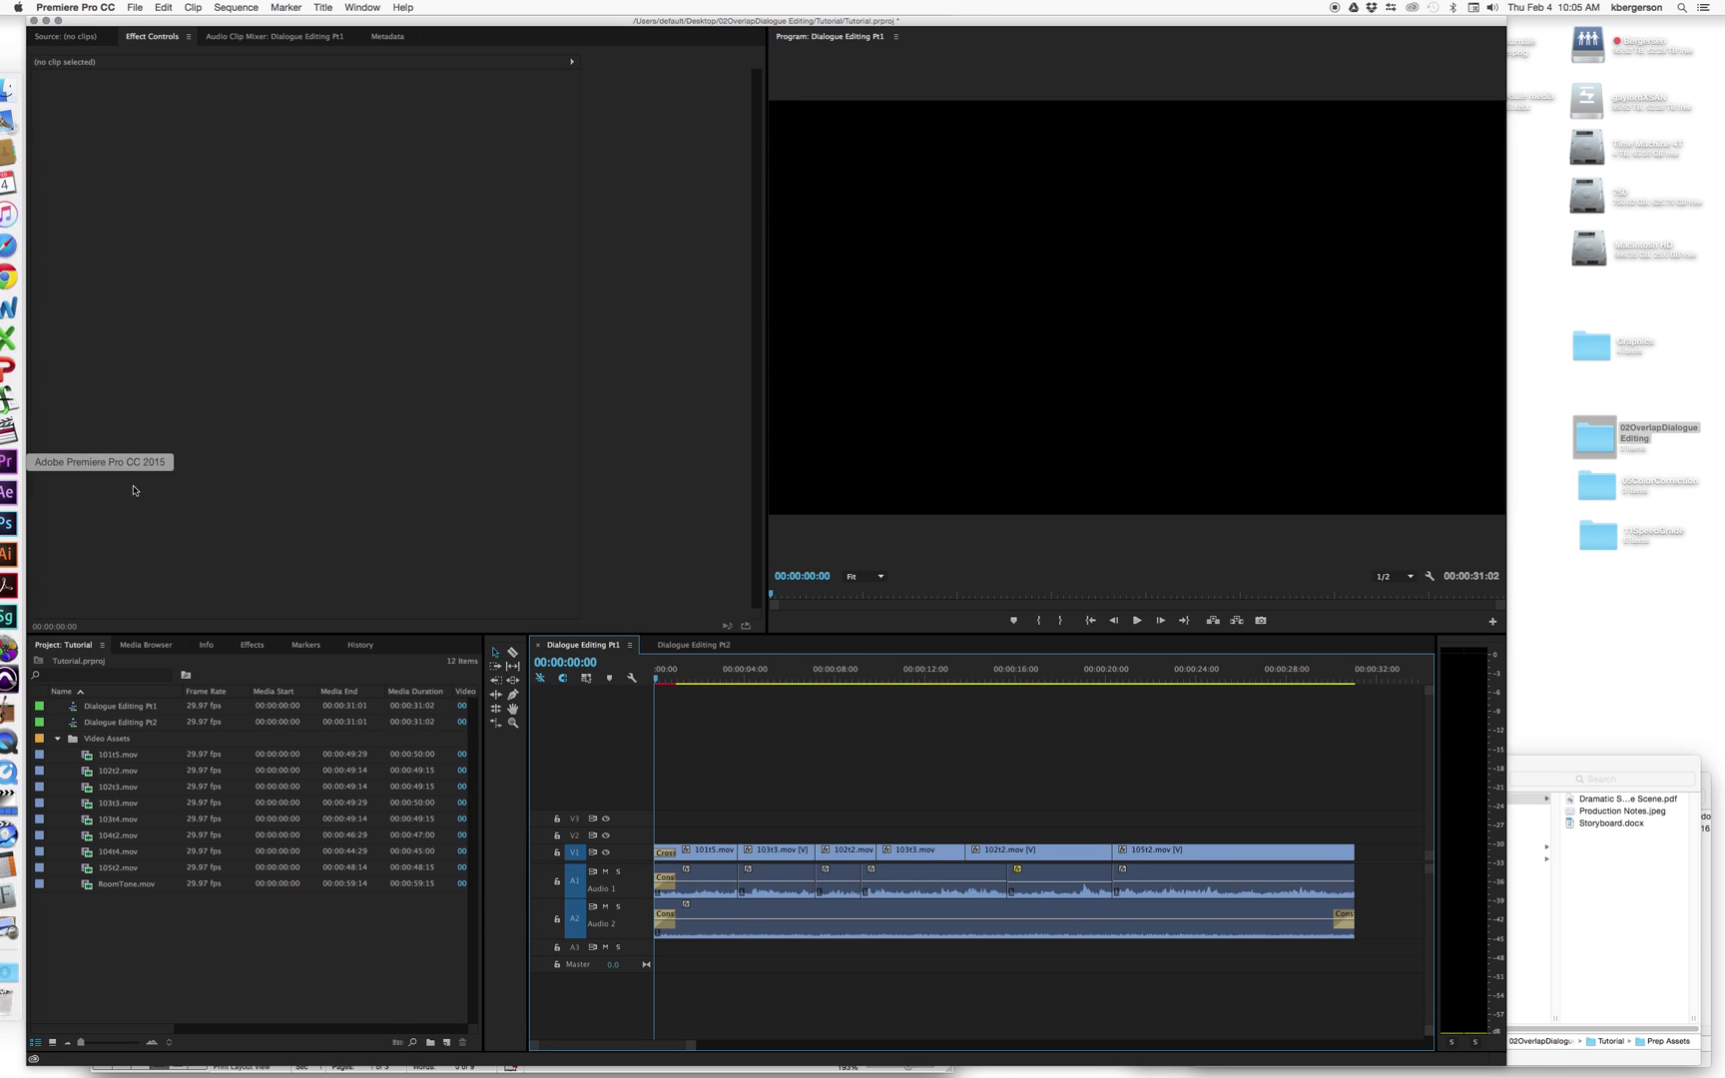
click(107, 941)
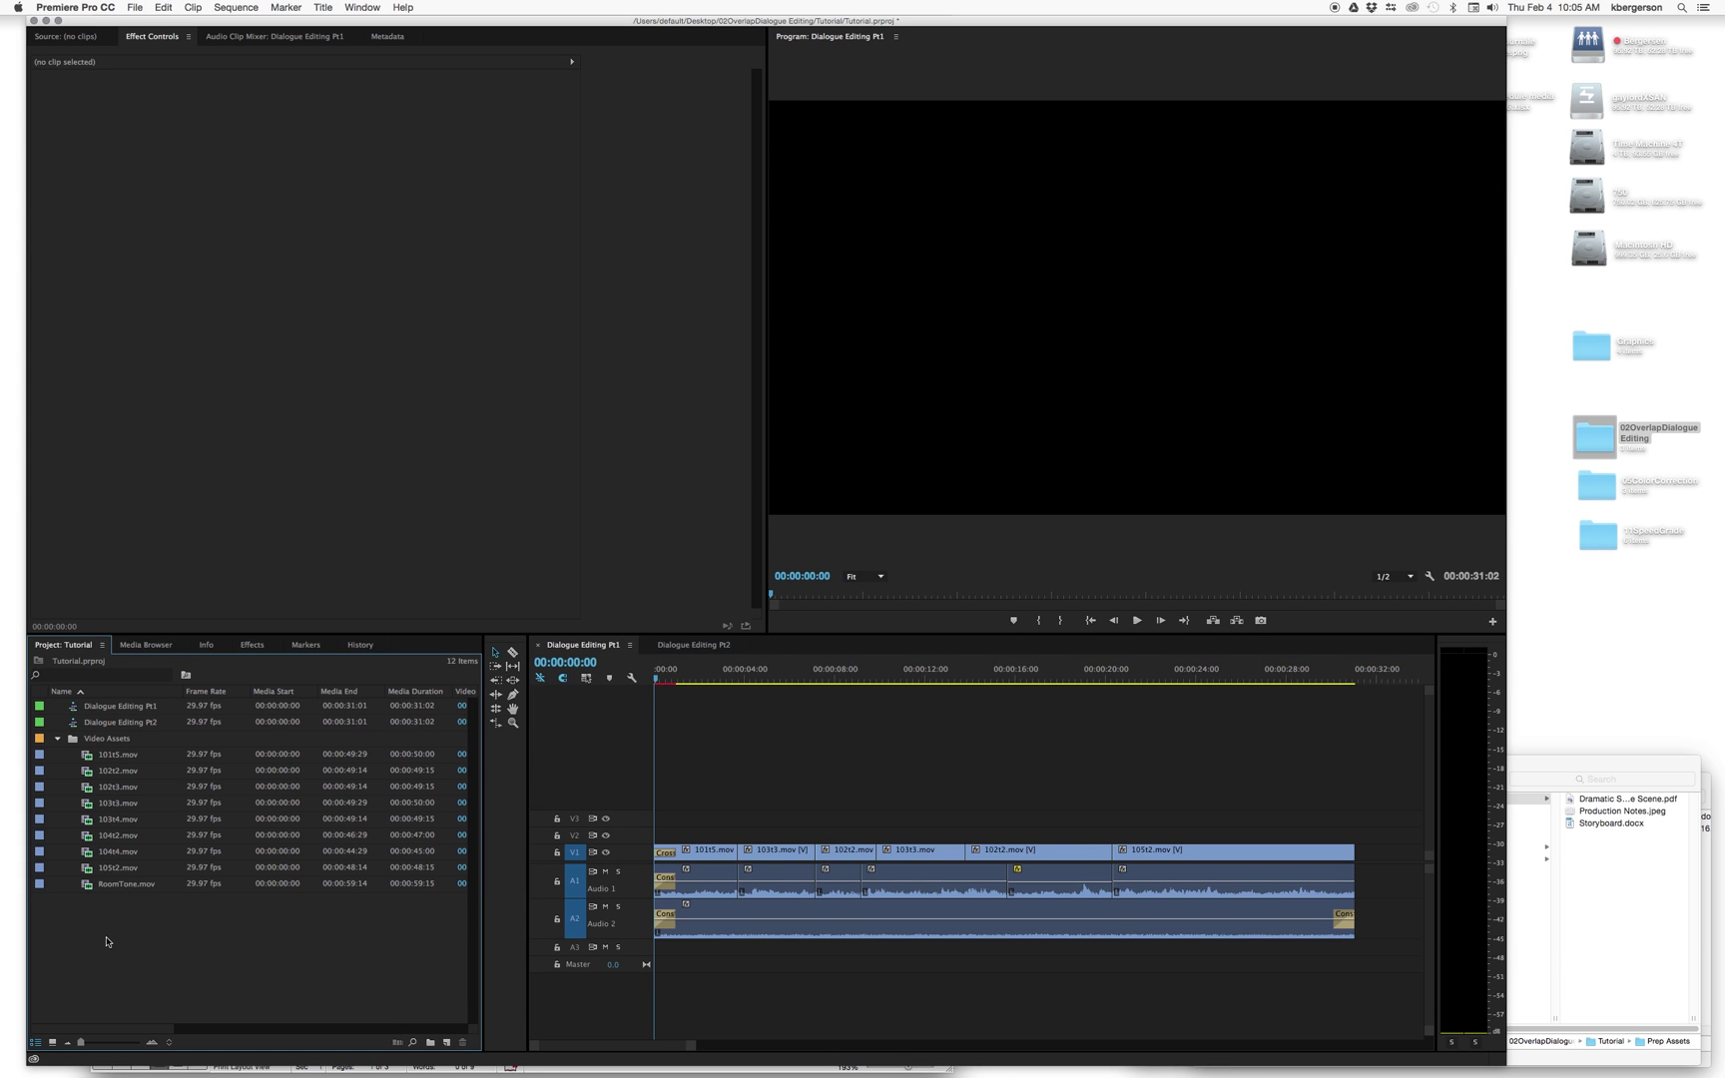
click(104, 741)
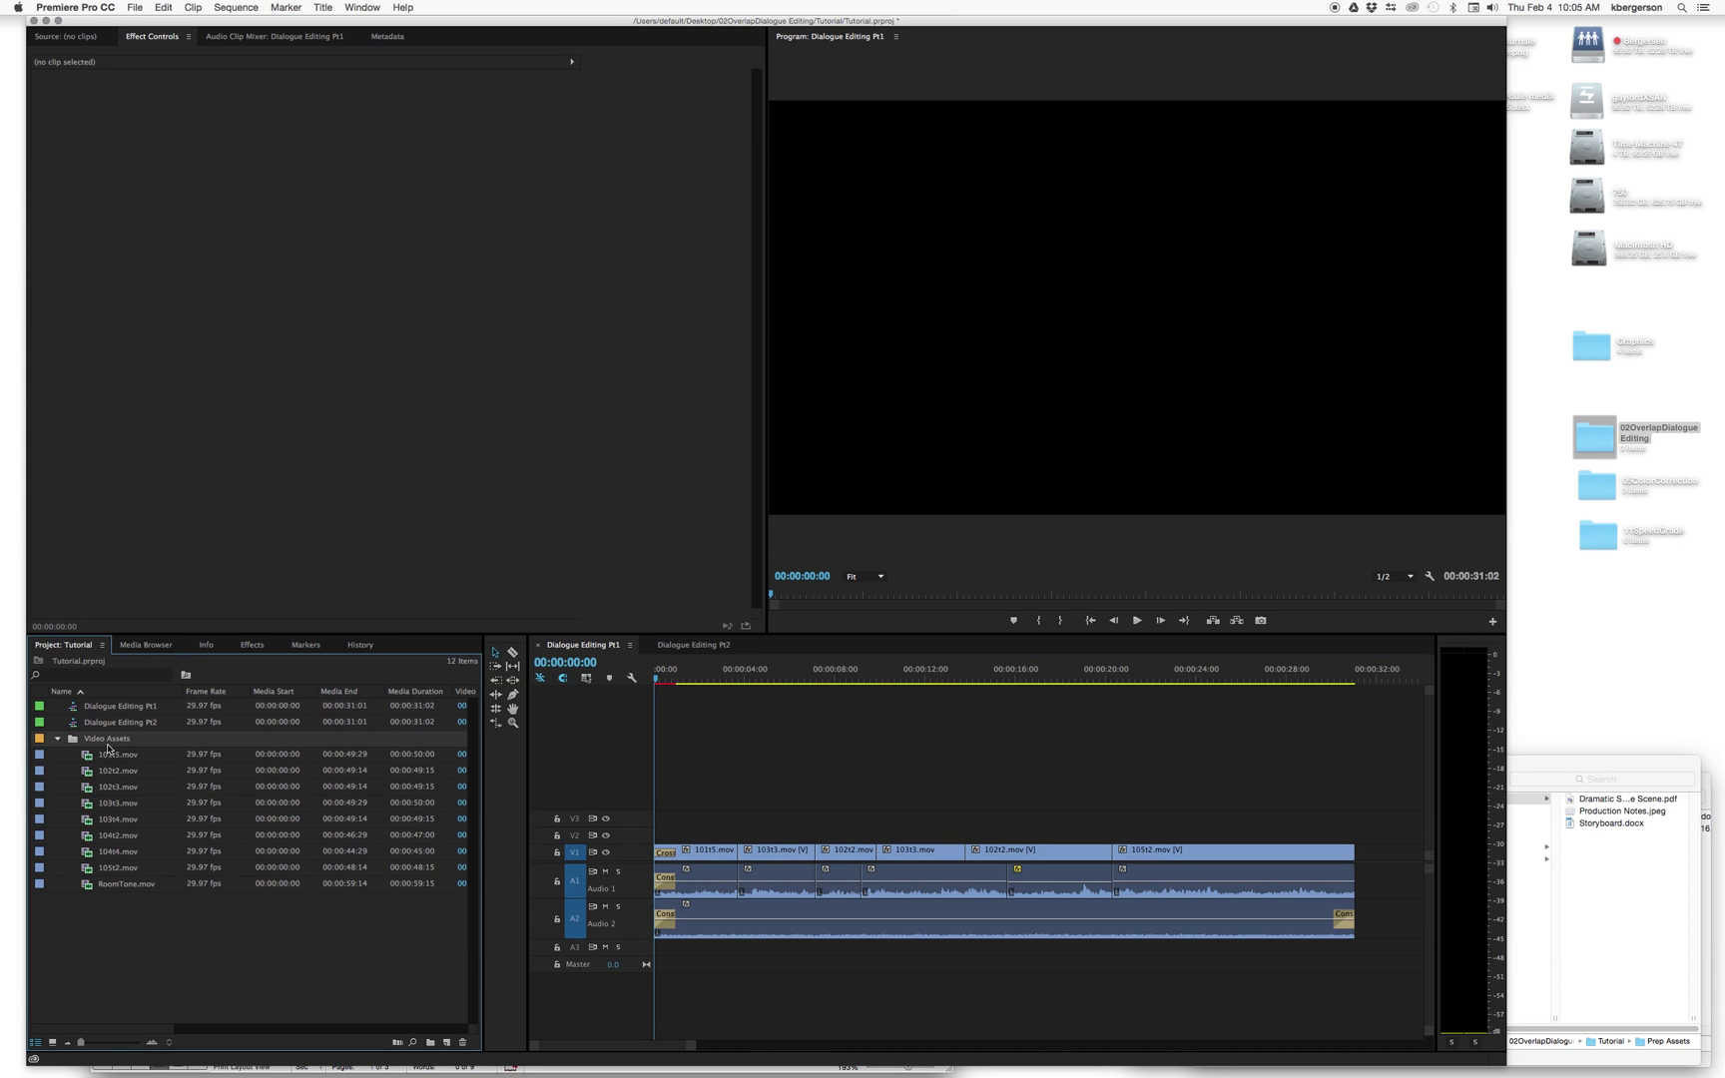
Load and scrub clips 101t5, 102t2, 103t3, 104t2 and 105t2 in the Source monitor
double_click(89, 760)
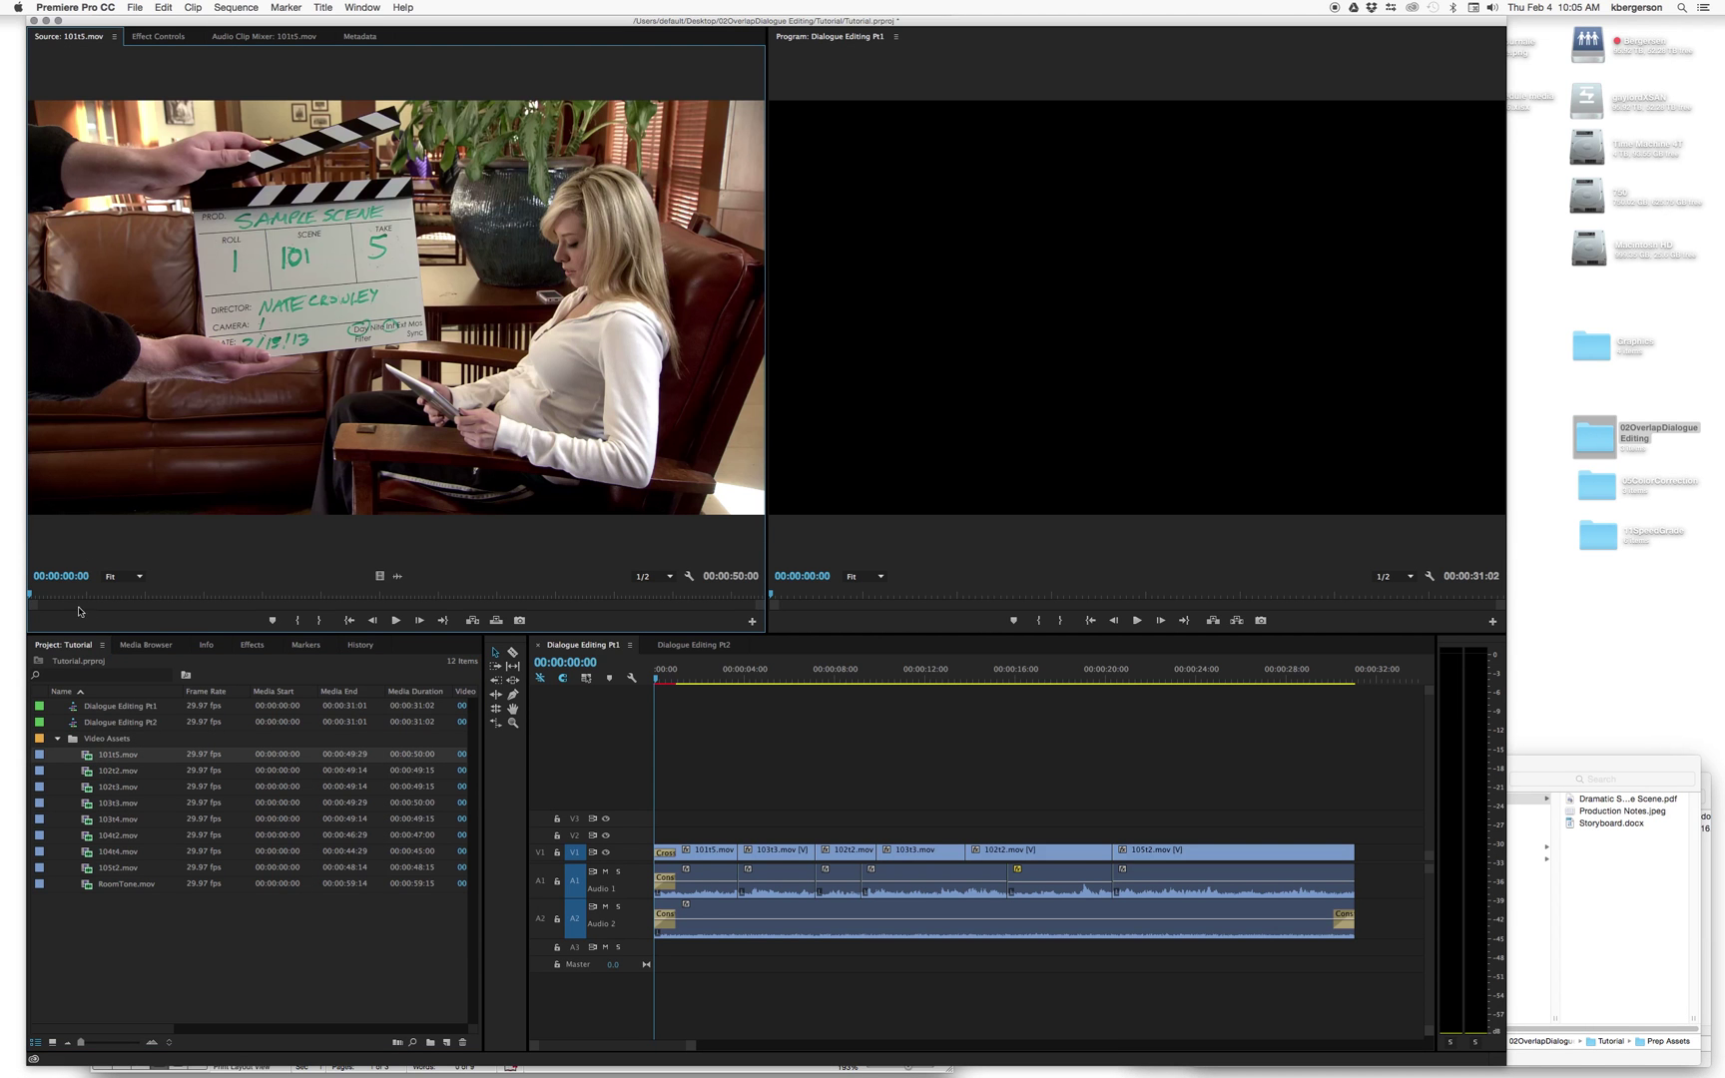
drag(29, 596, 25, 639)
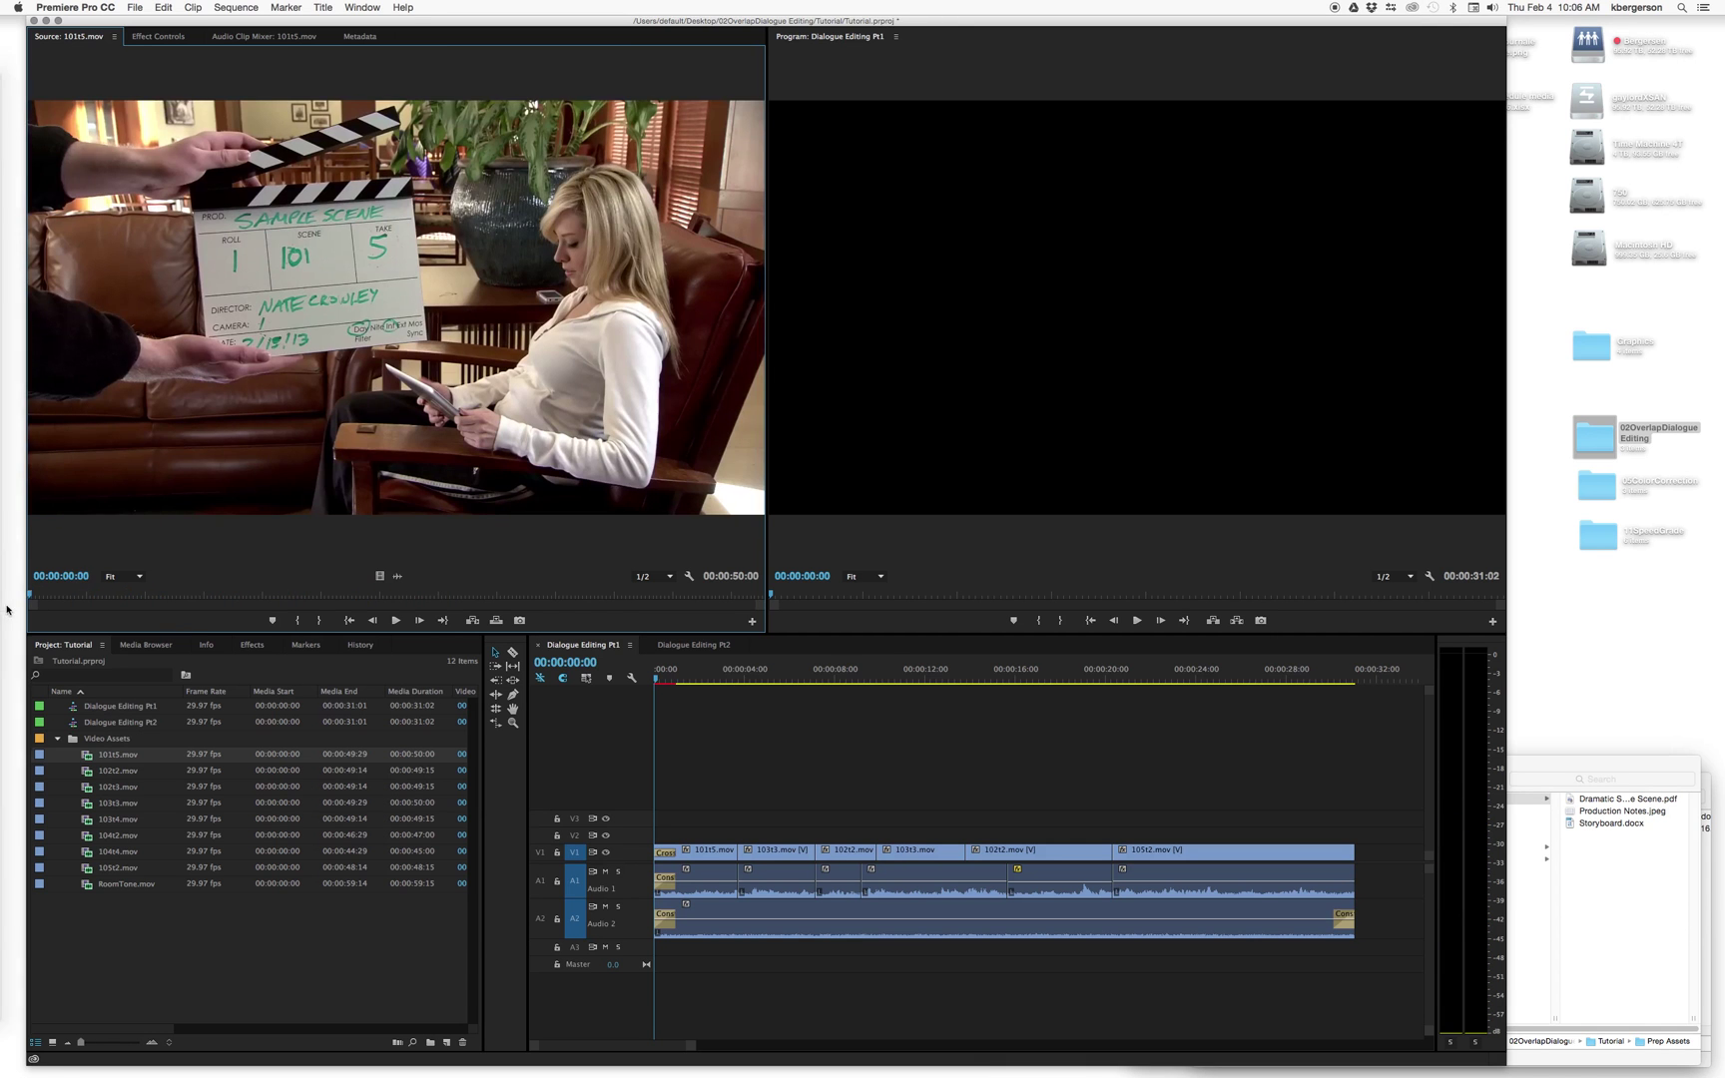
double_click(85, 776)
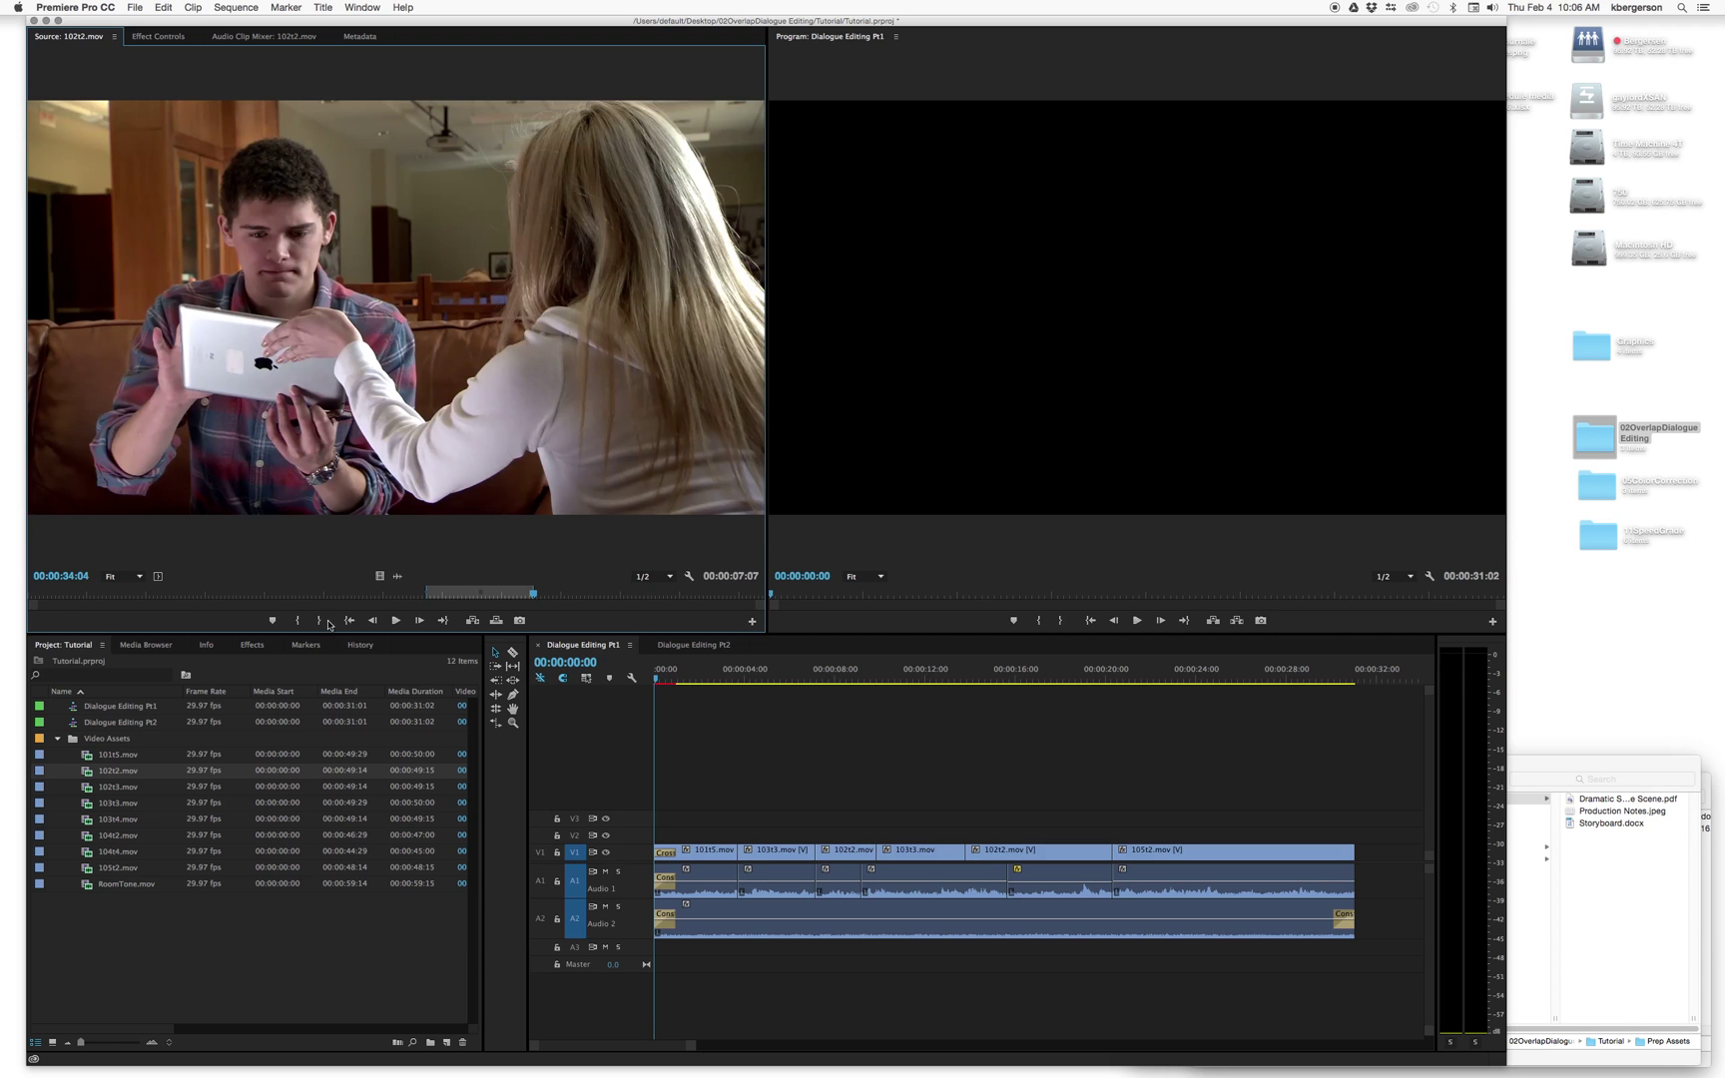
drag(536, 595, 488, 590)
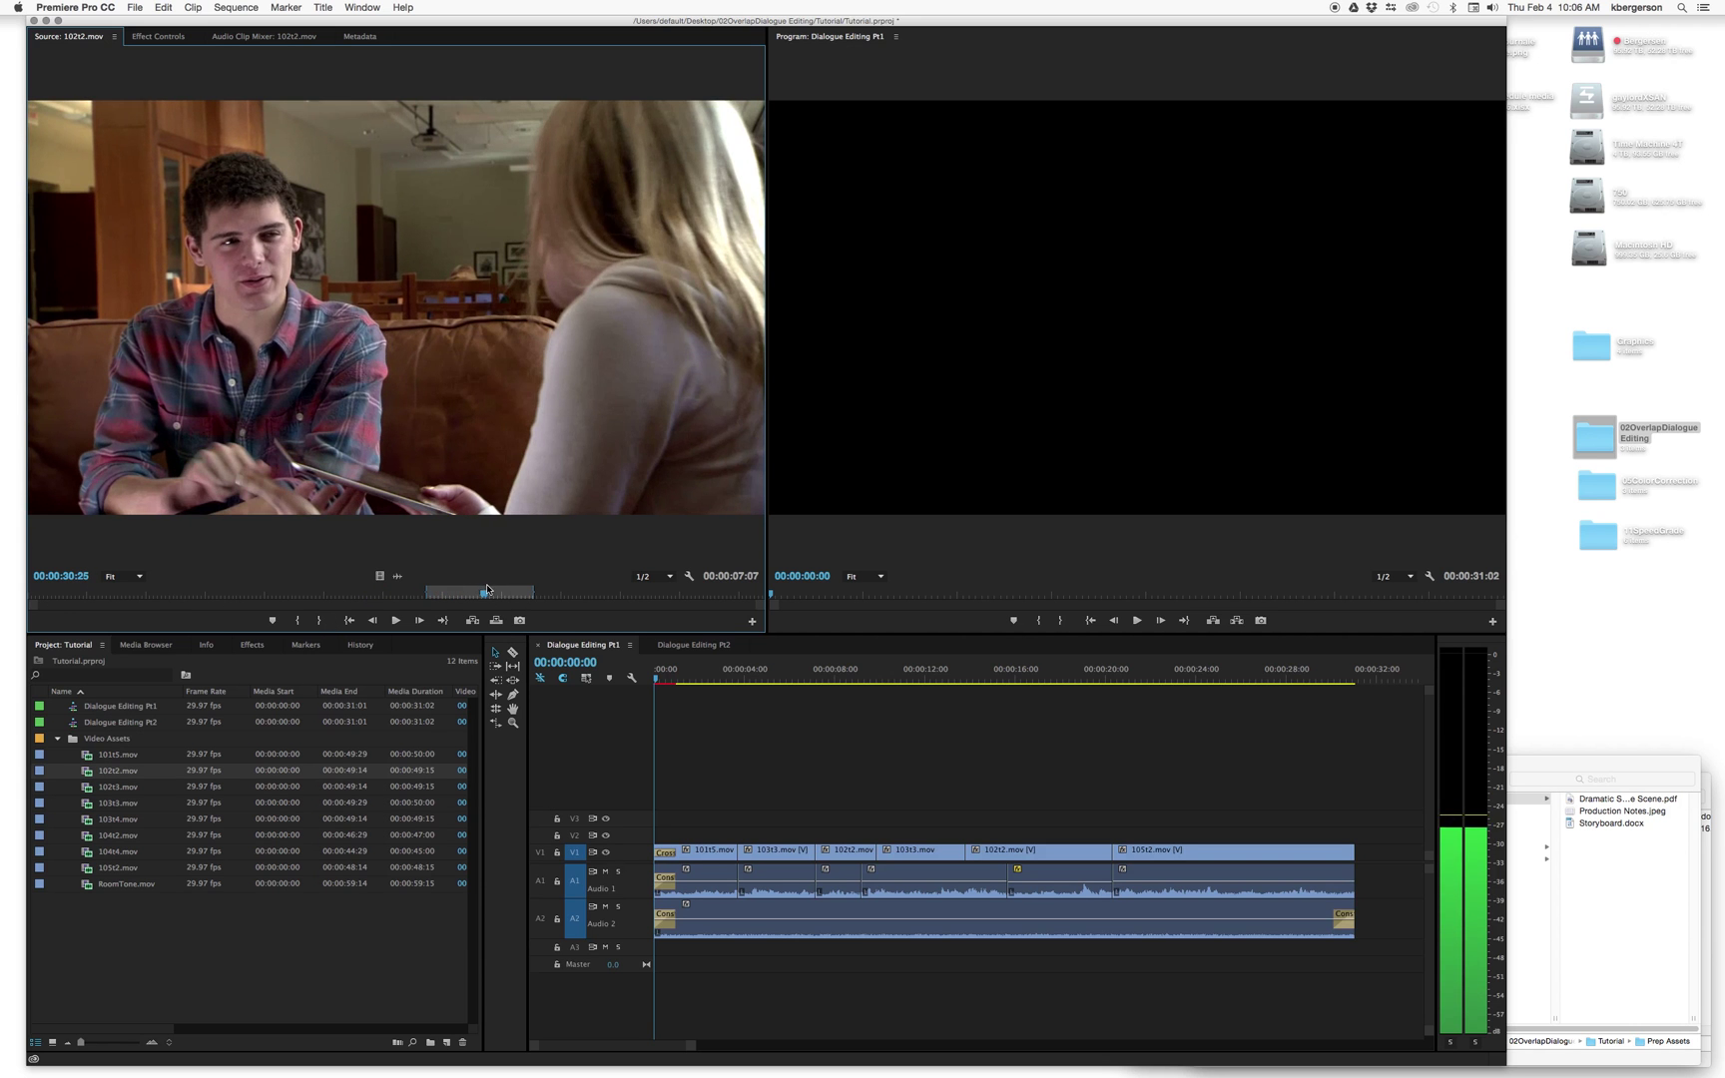
double_click(87, 807)
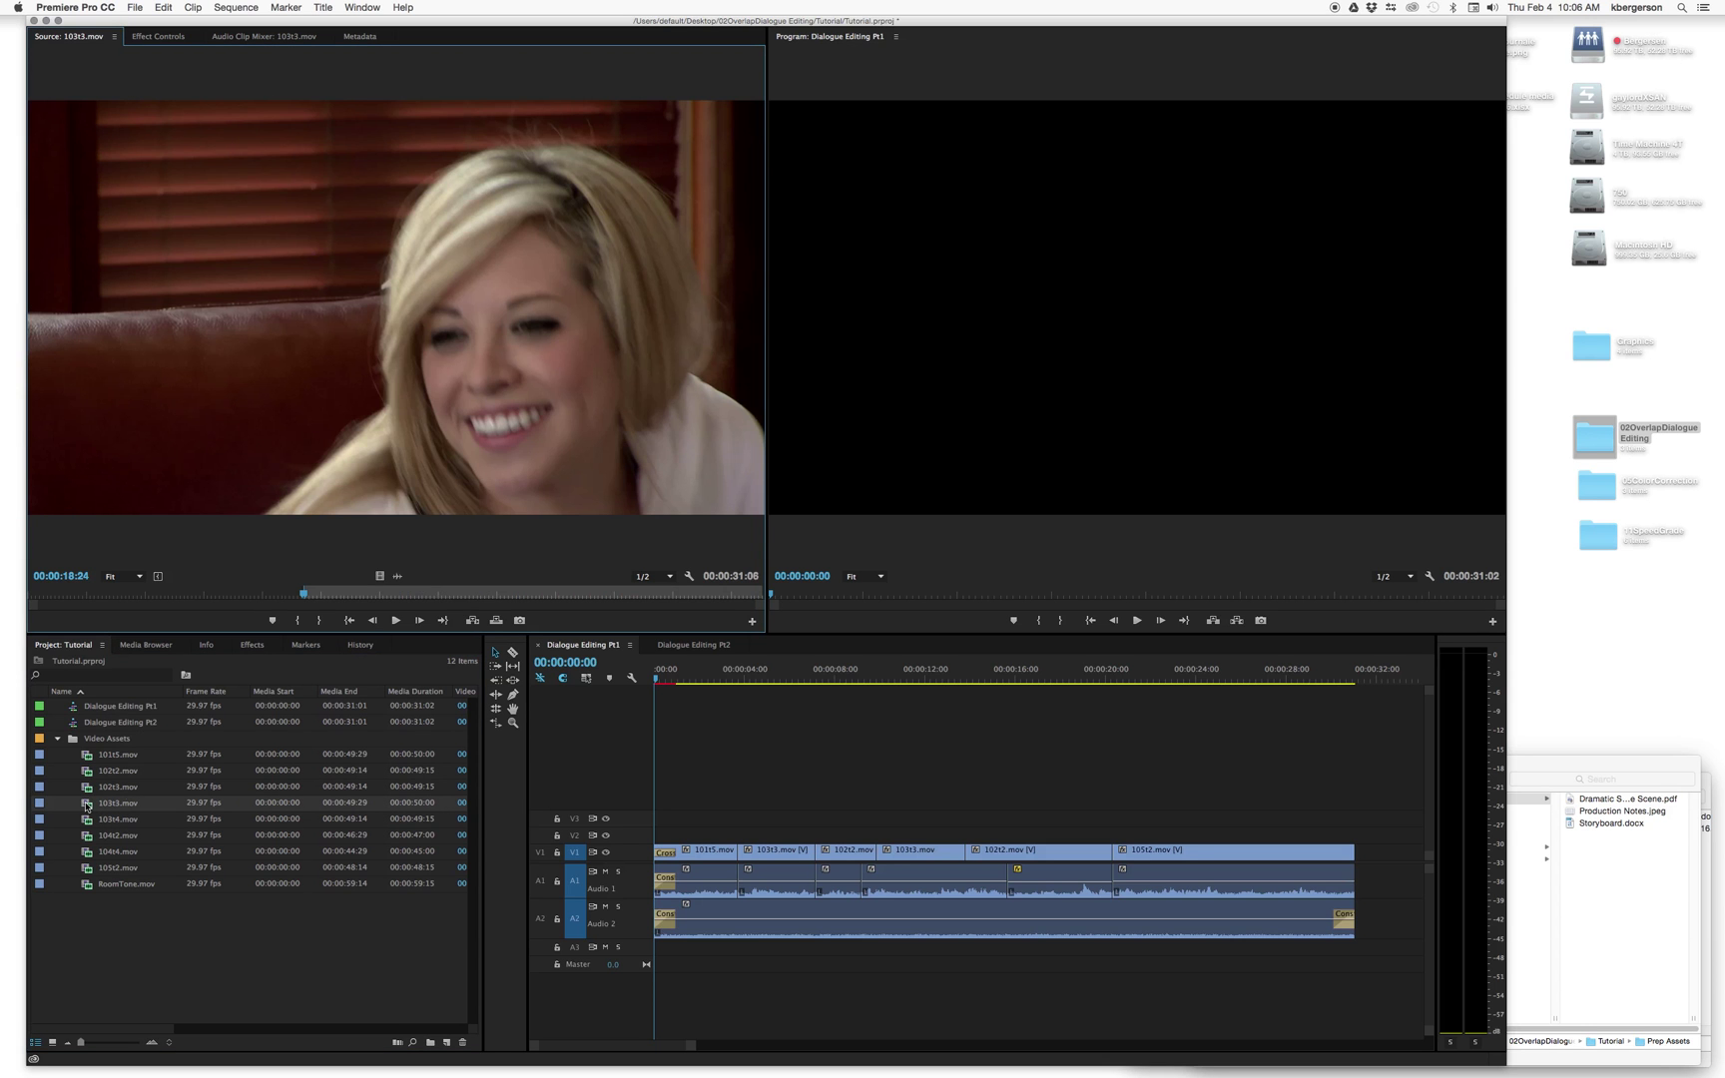
key(l)
key(l)
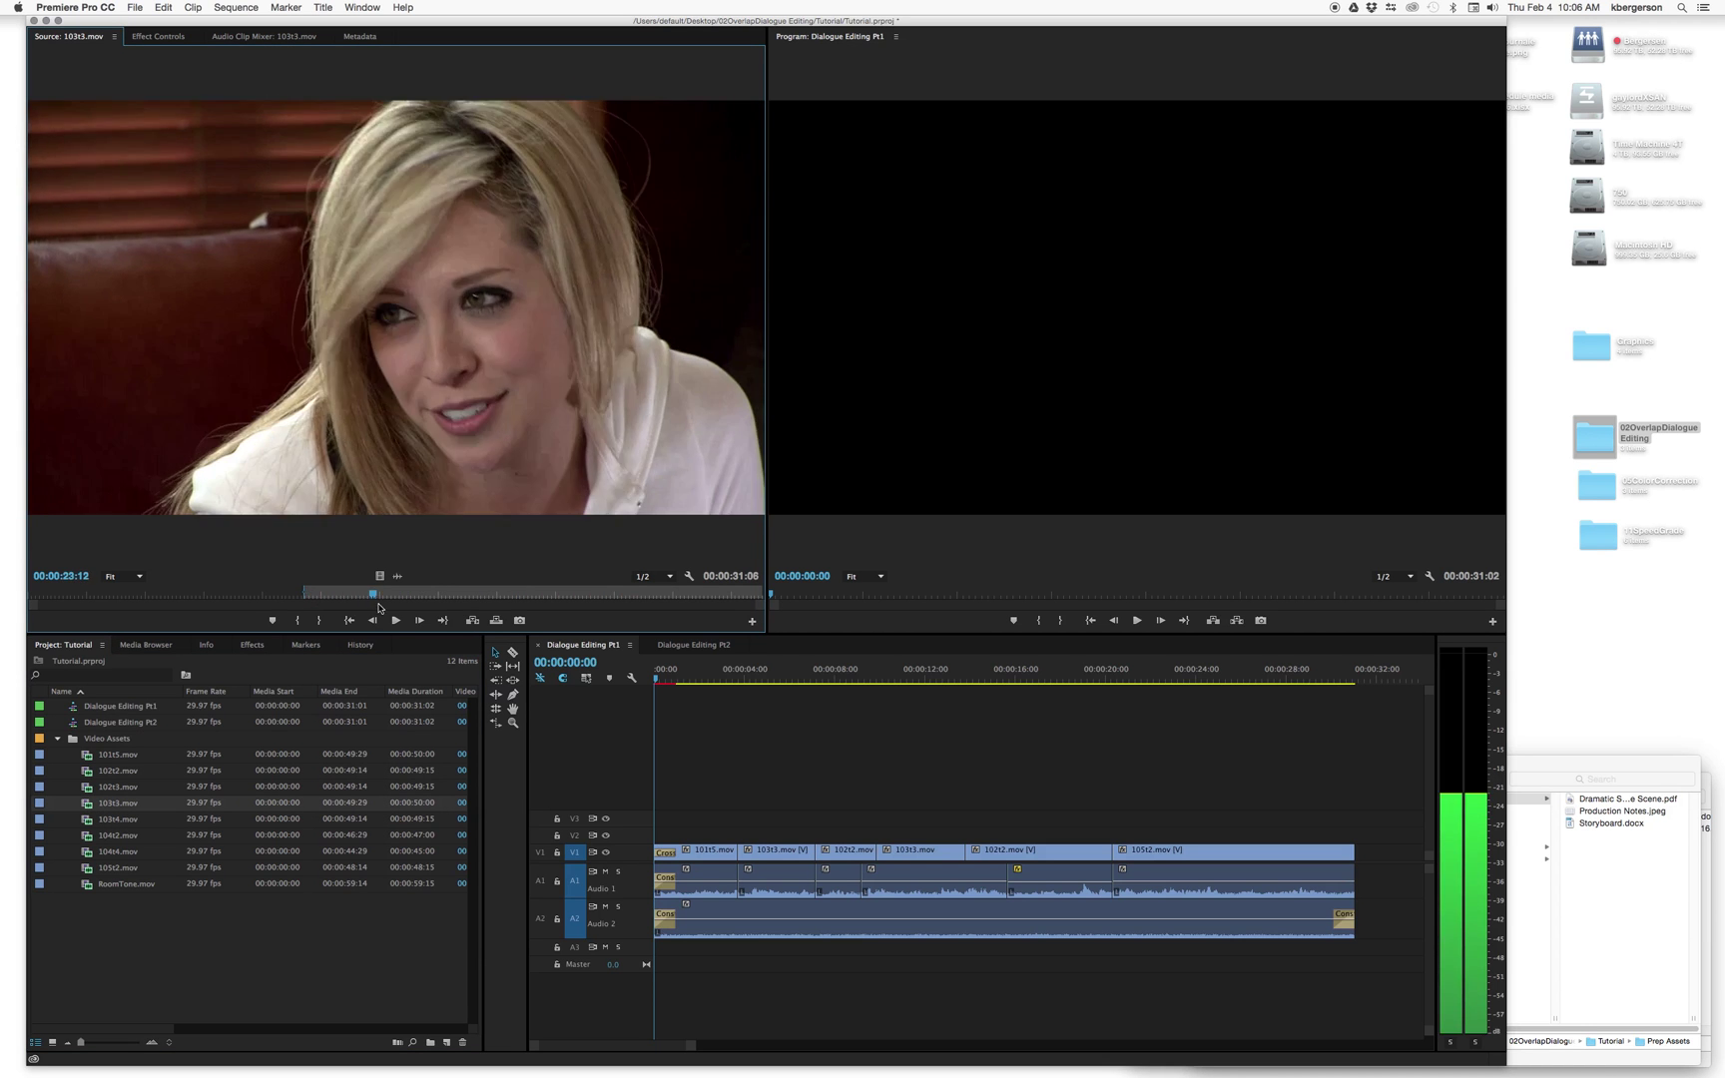
double_click(86, 836)
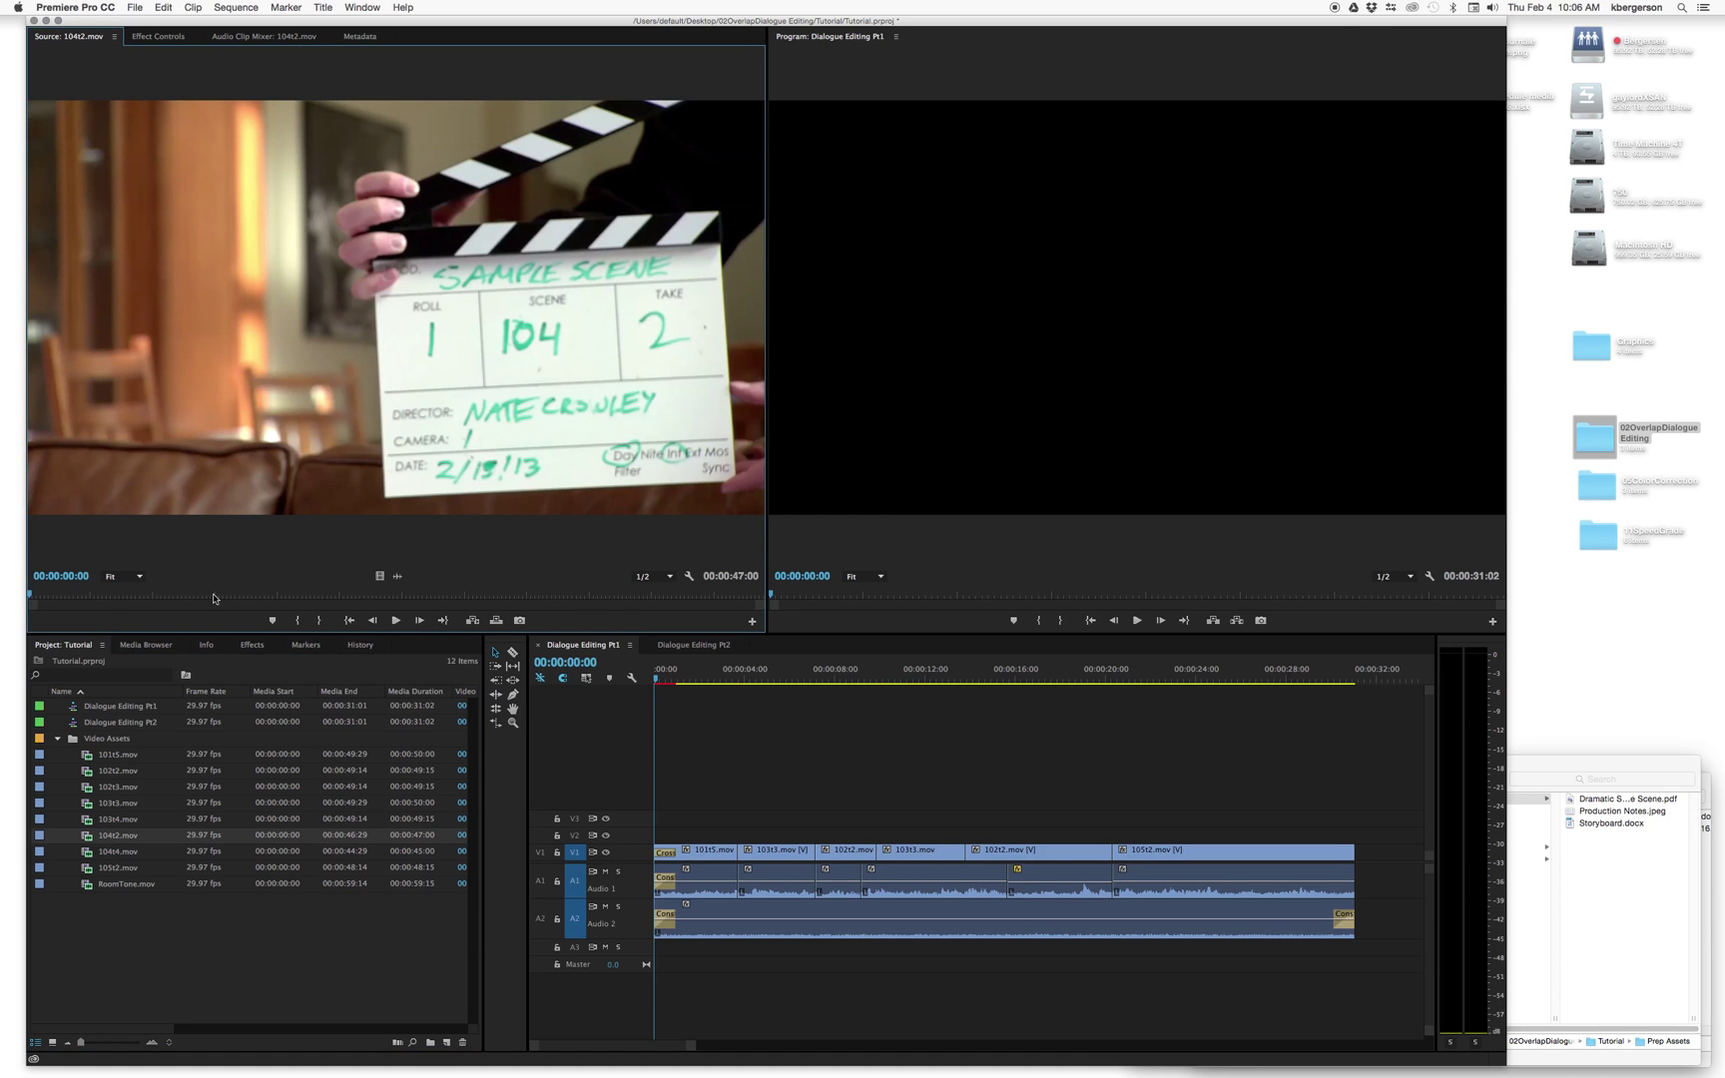
drag(62, 597, 480, 599)
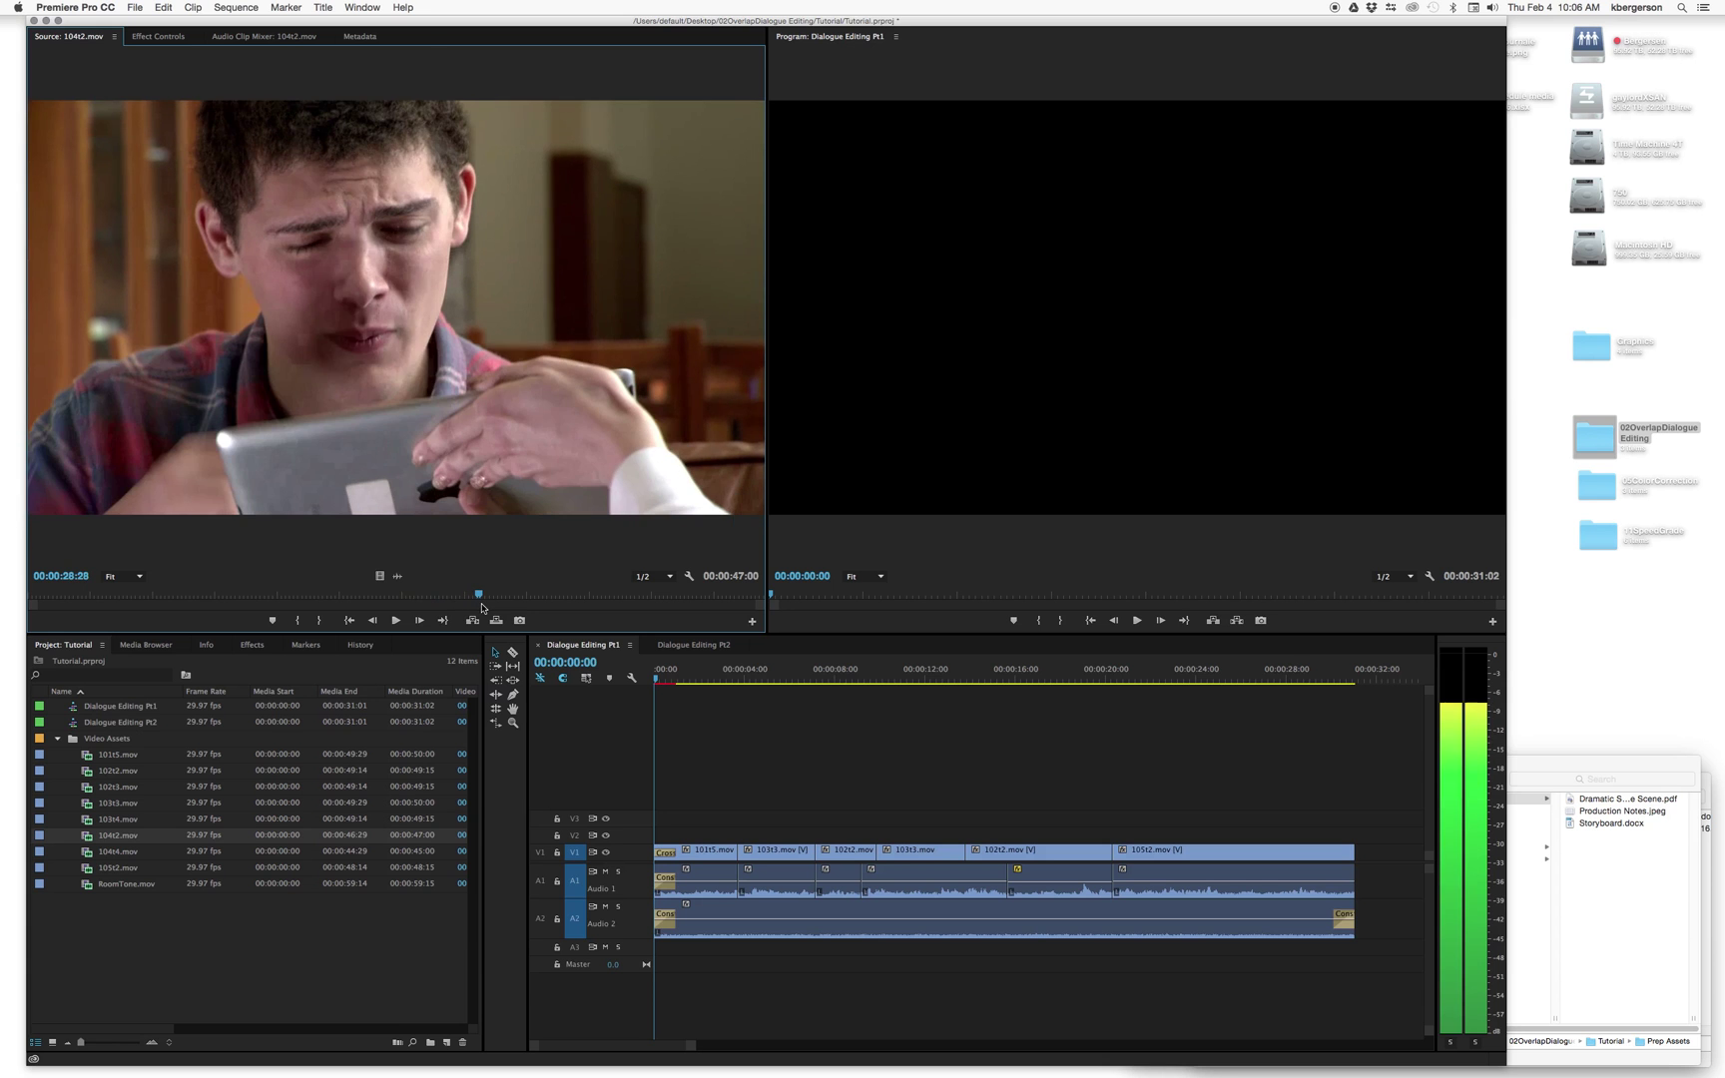
double_click(87, 867)
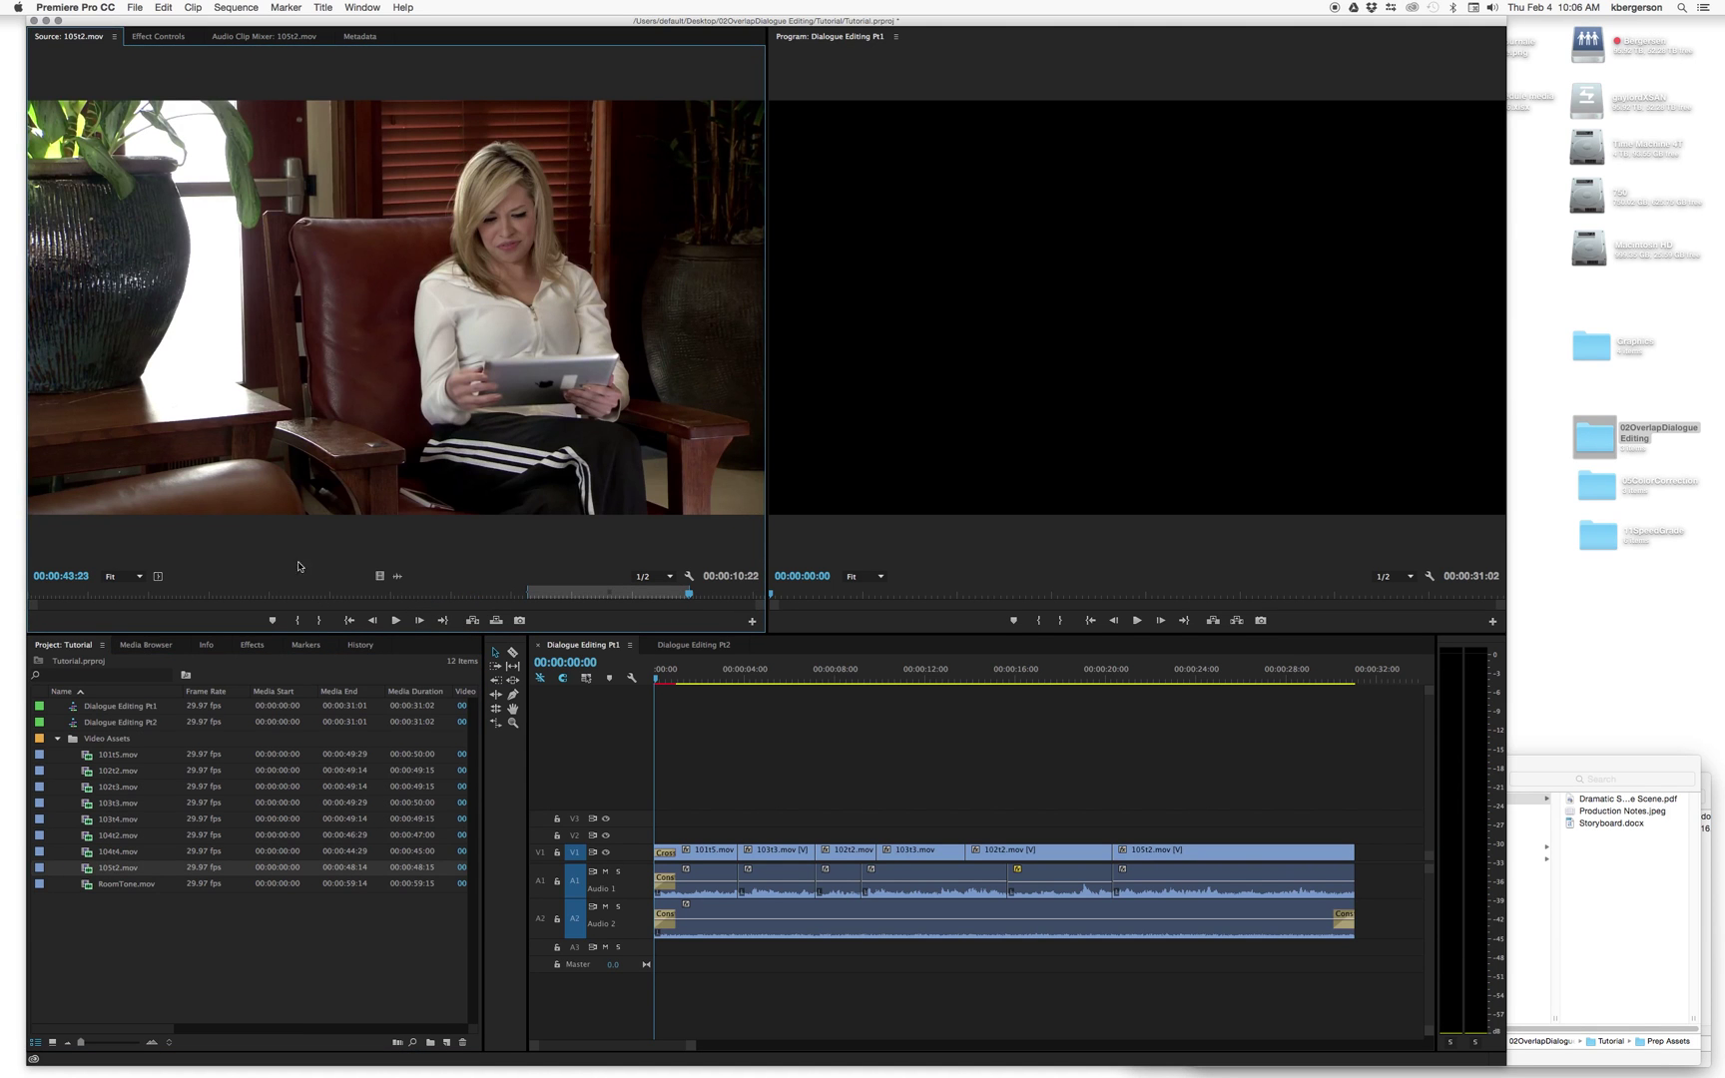
drag(689, 599, 463, 571)
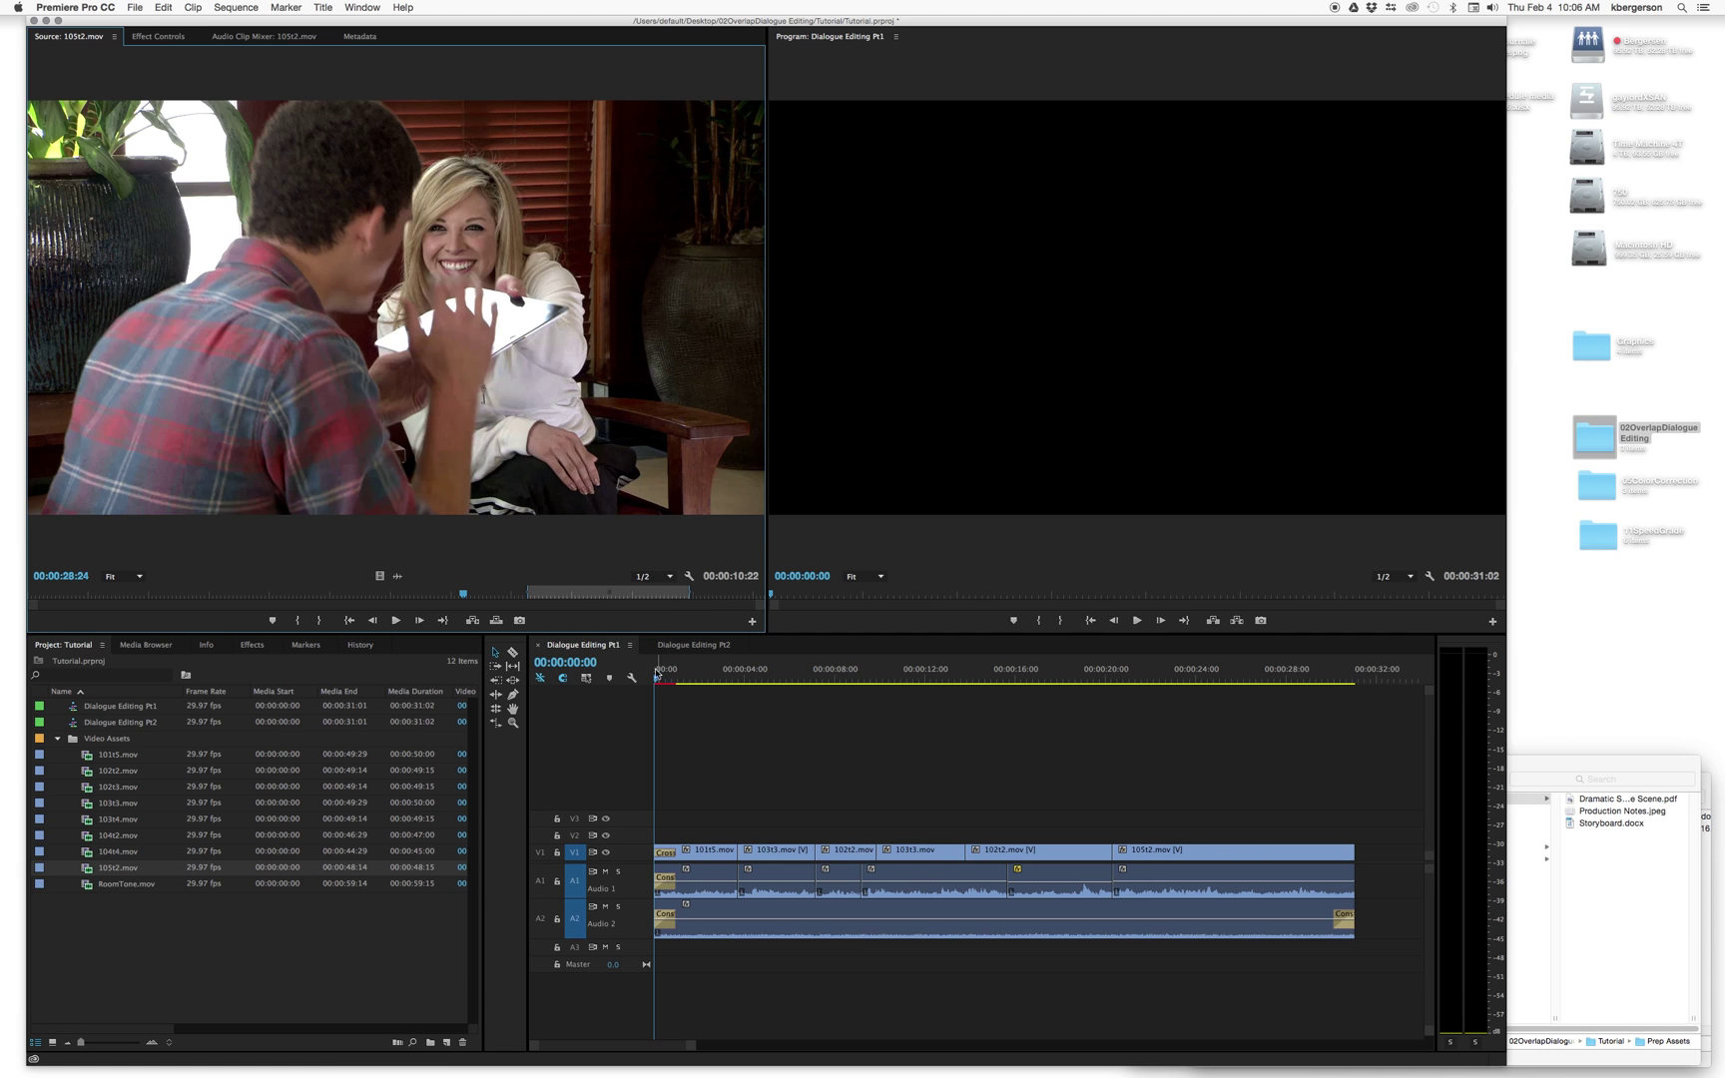
click(689, 699)
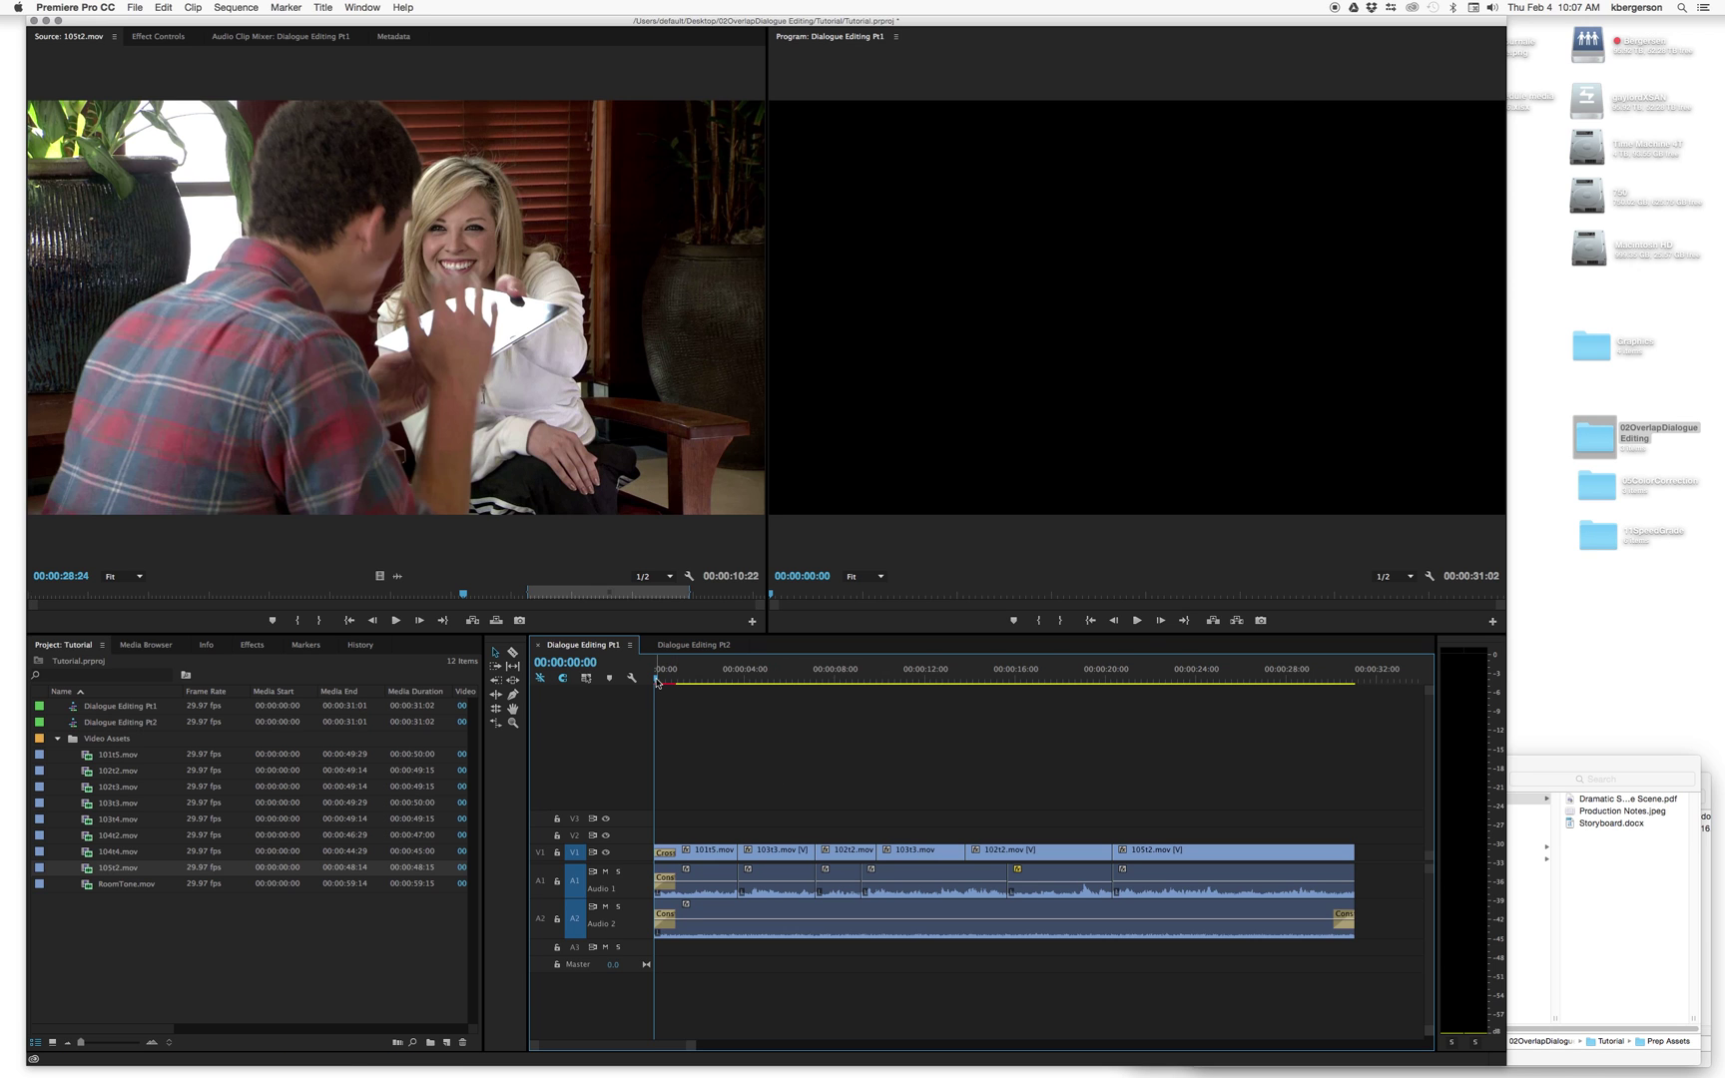
drag(658, 682, 734, 706)
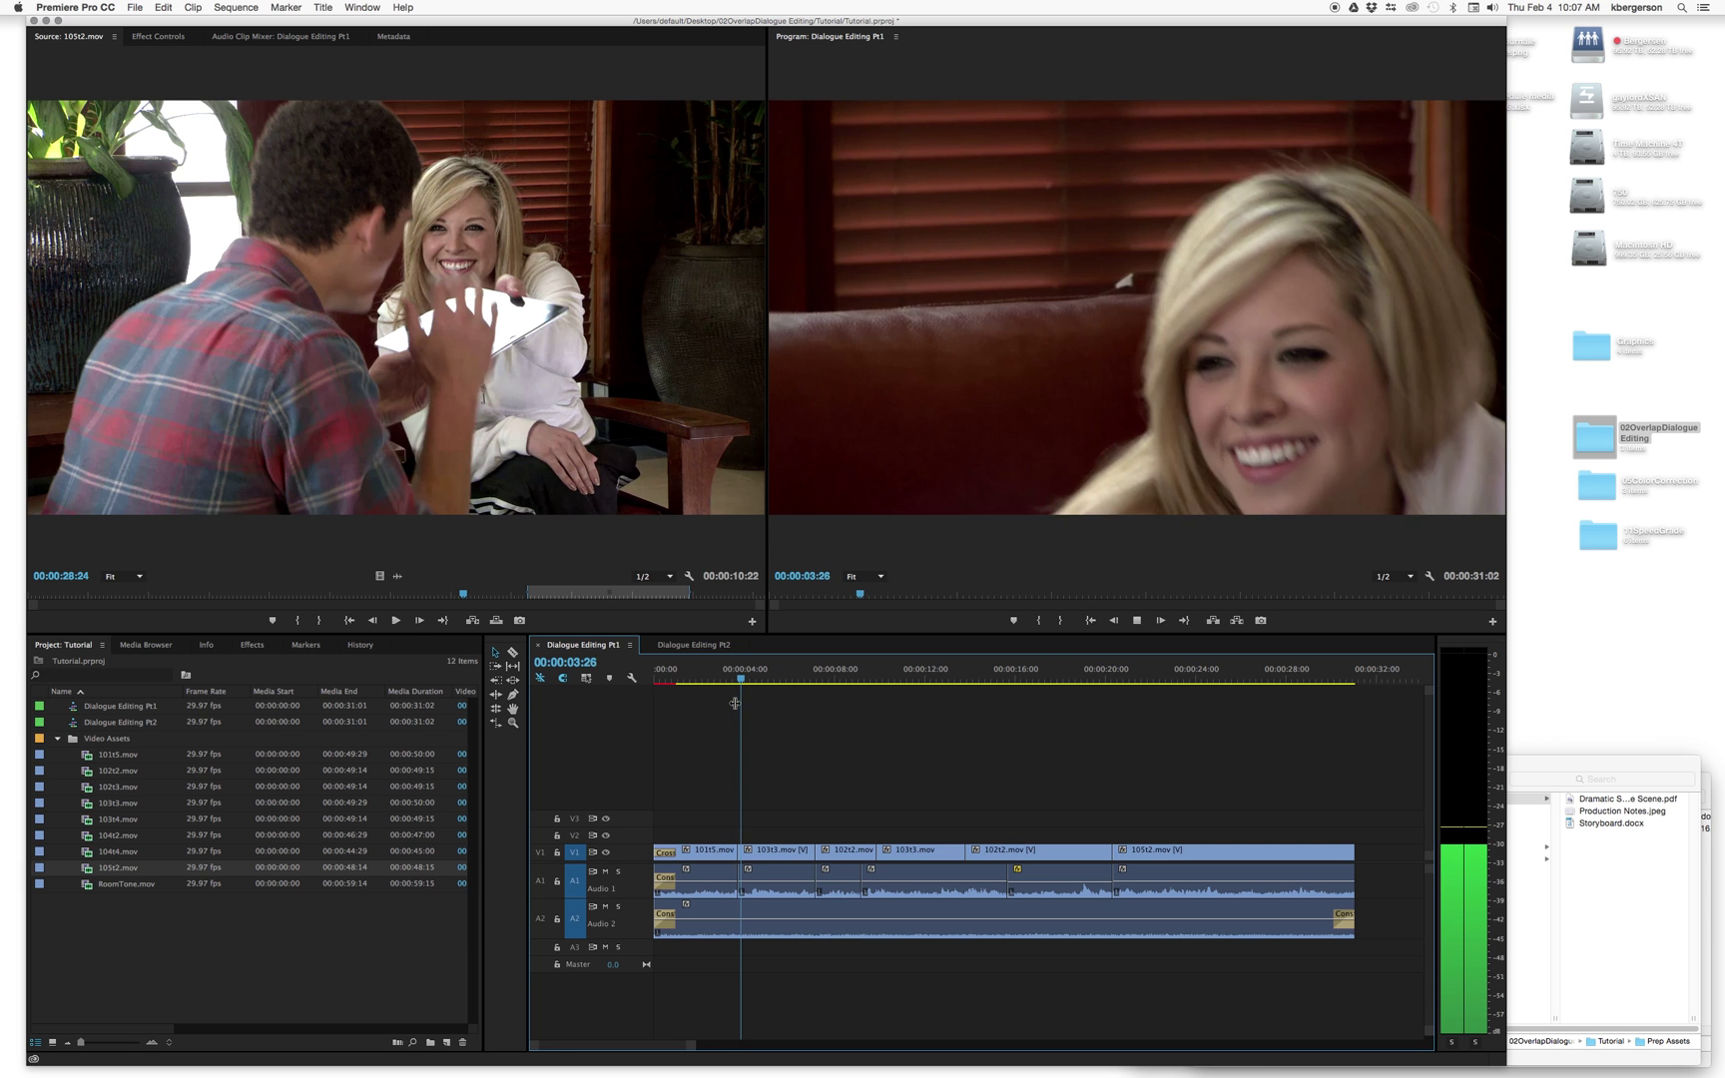
key(space)
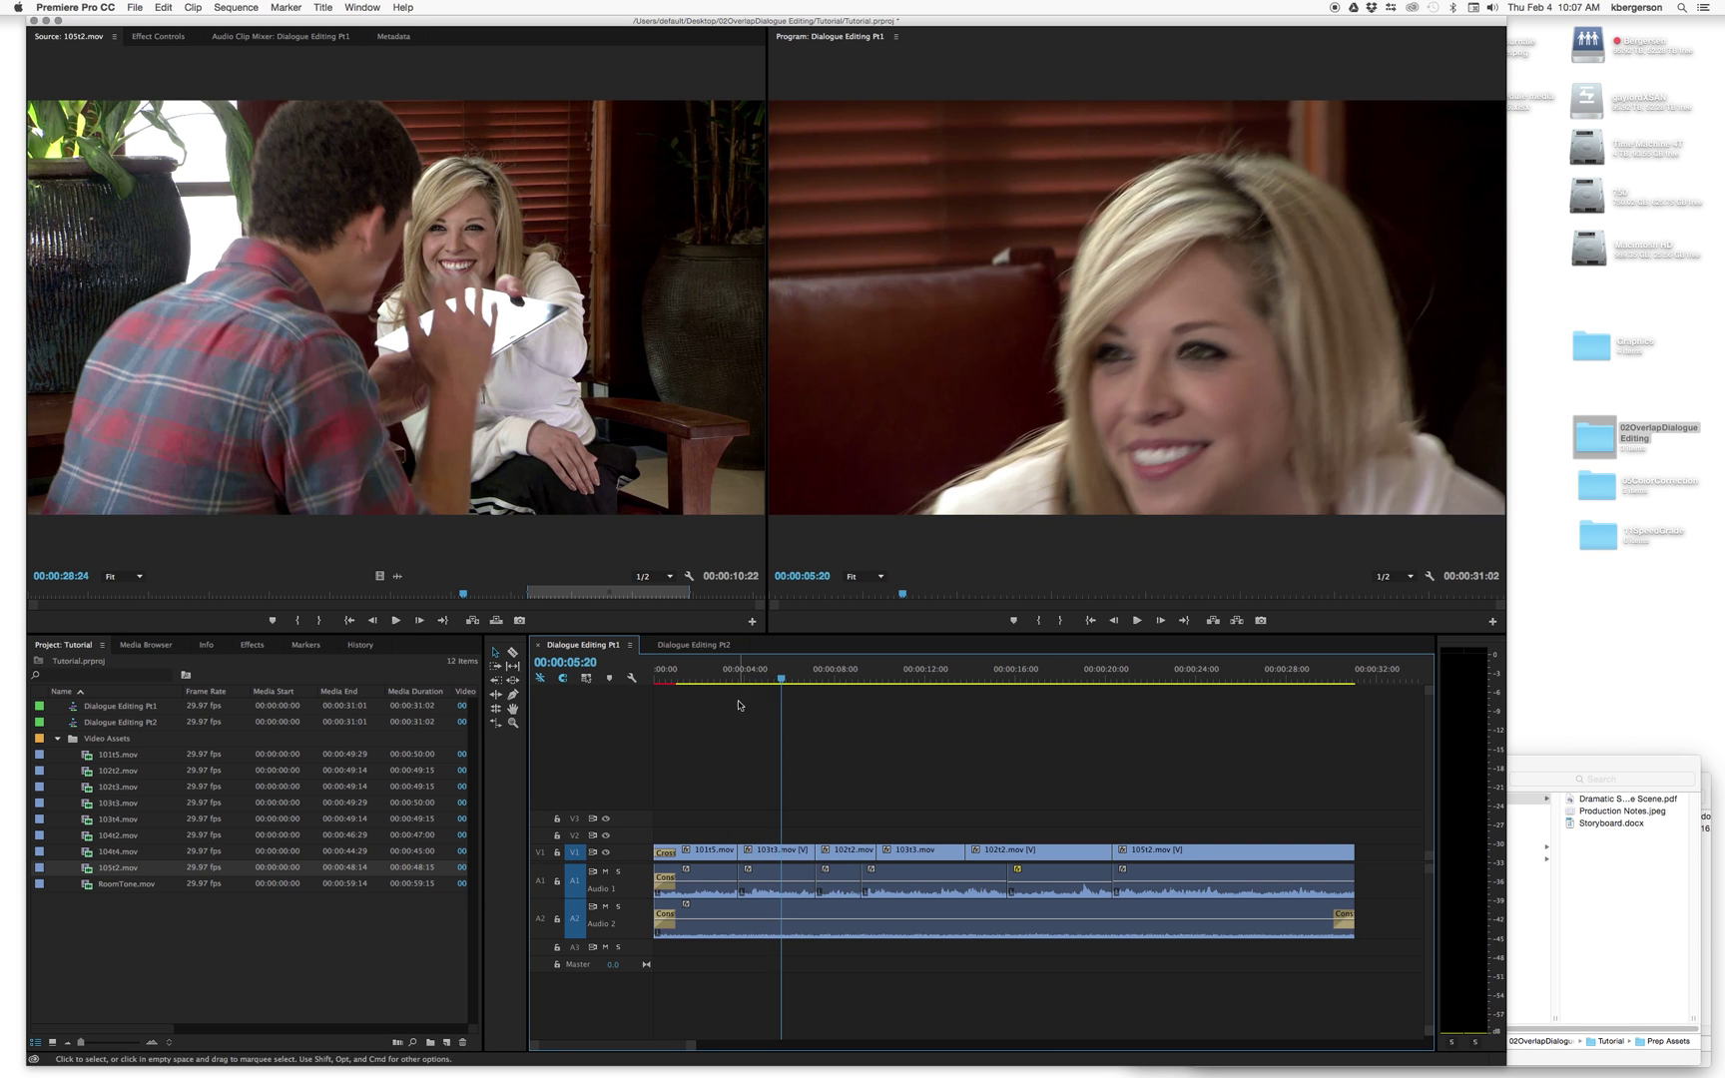
drag(785, 682, 729, 687)
key(space)
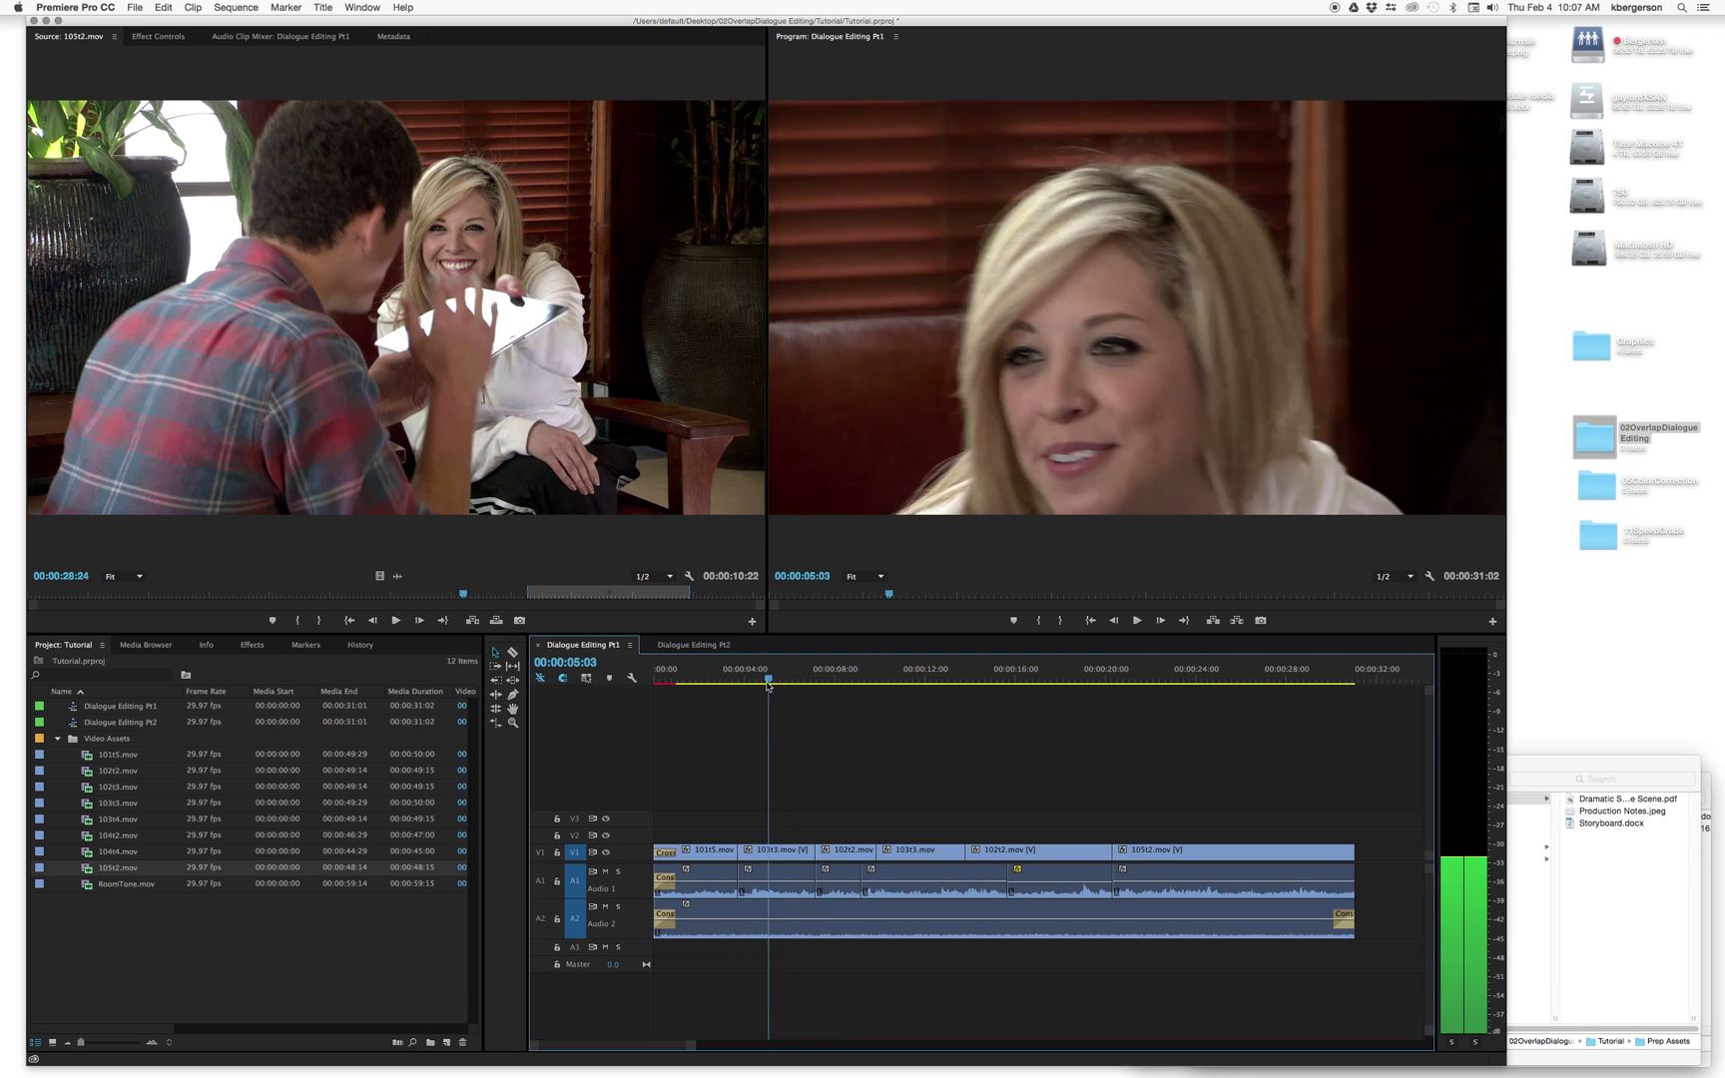
click(737, 684)
drag(738, 685, 799, 700)
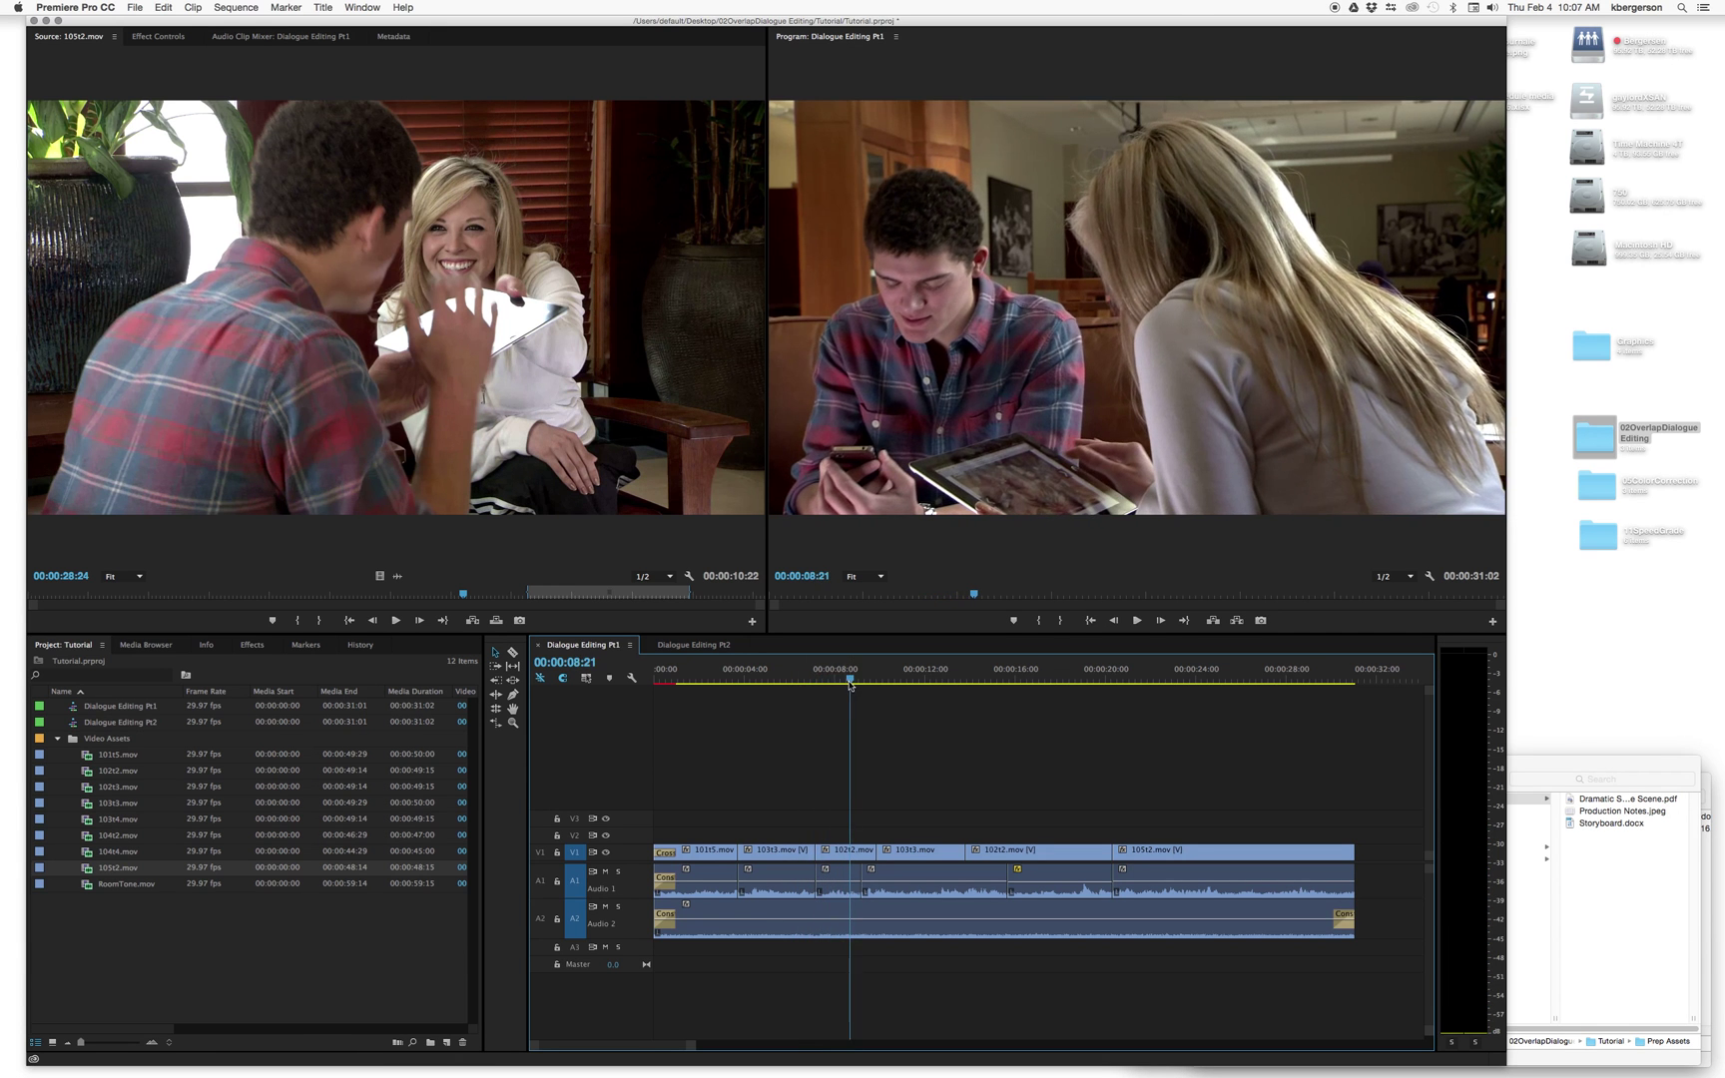
click(803, 683)
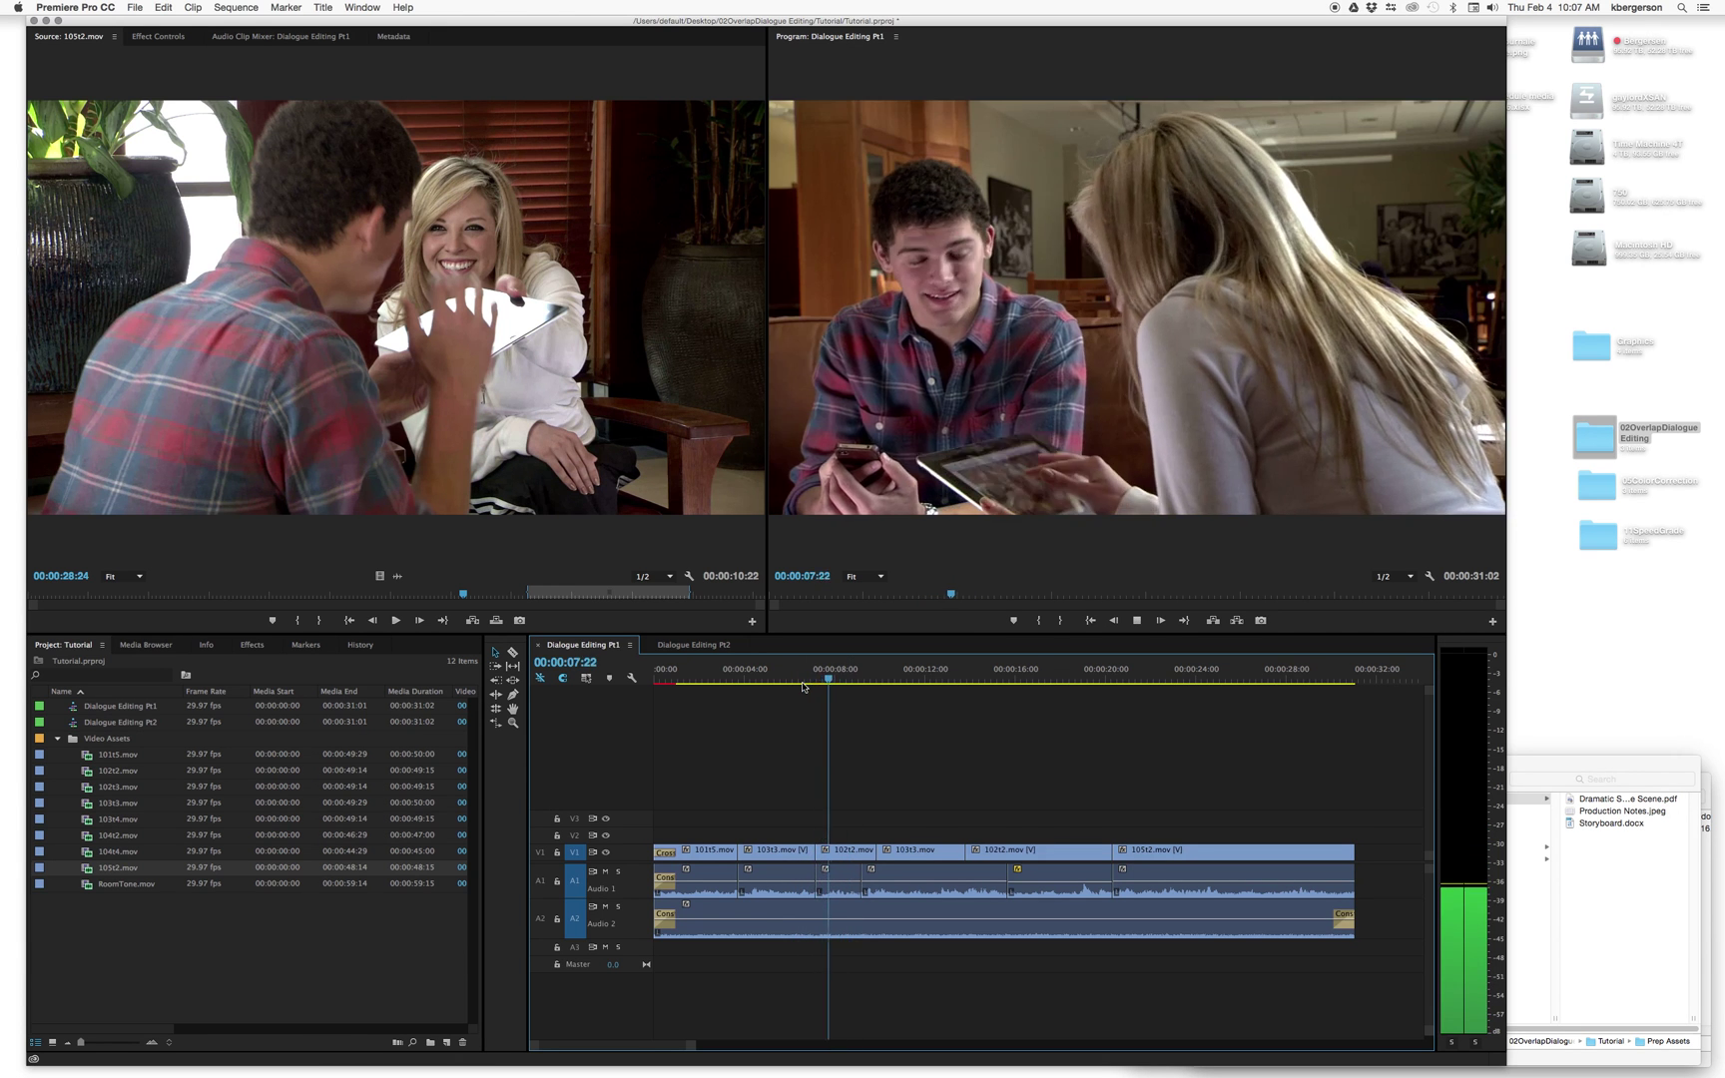
key(space)
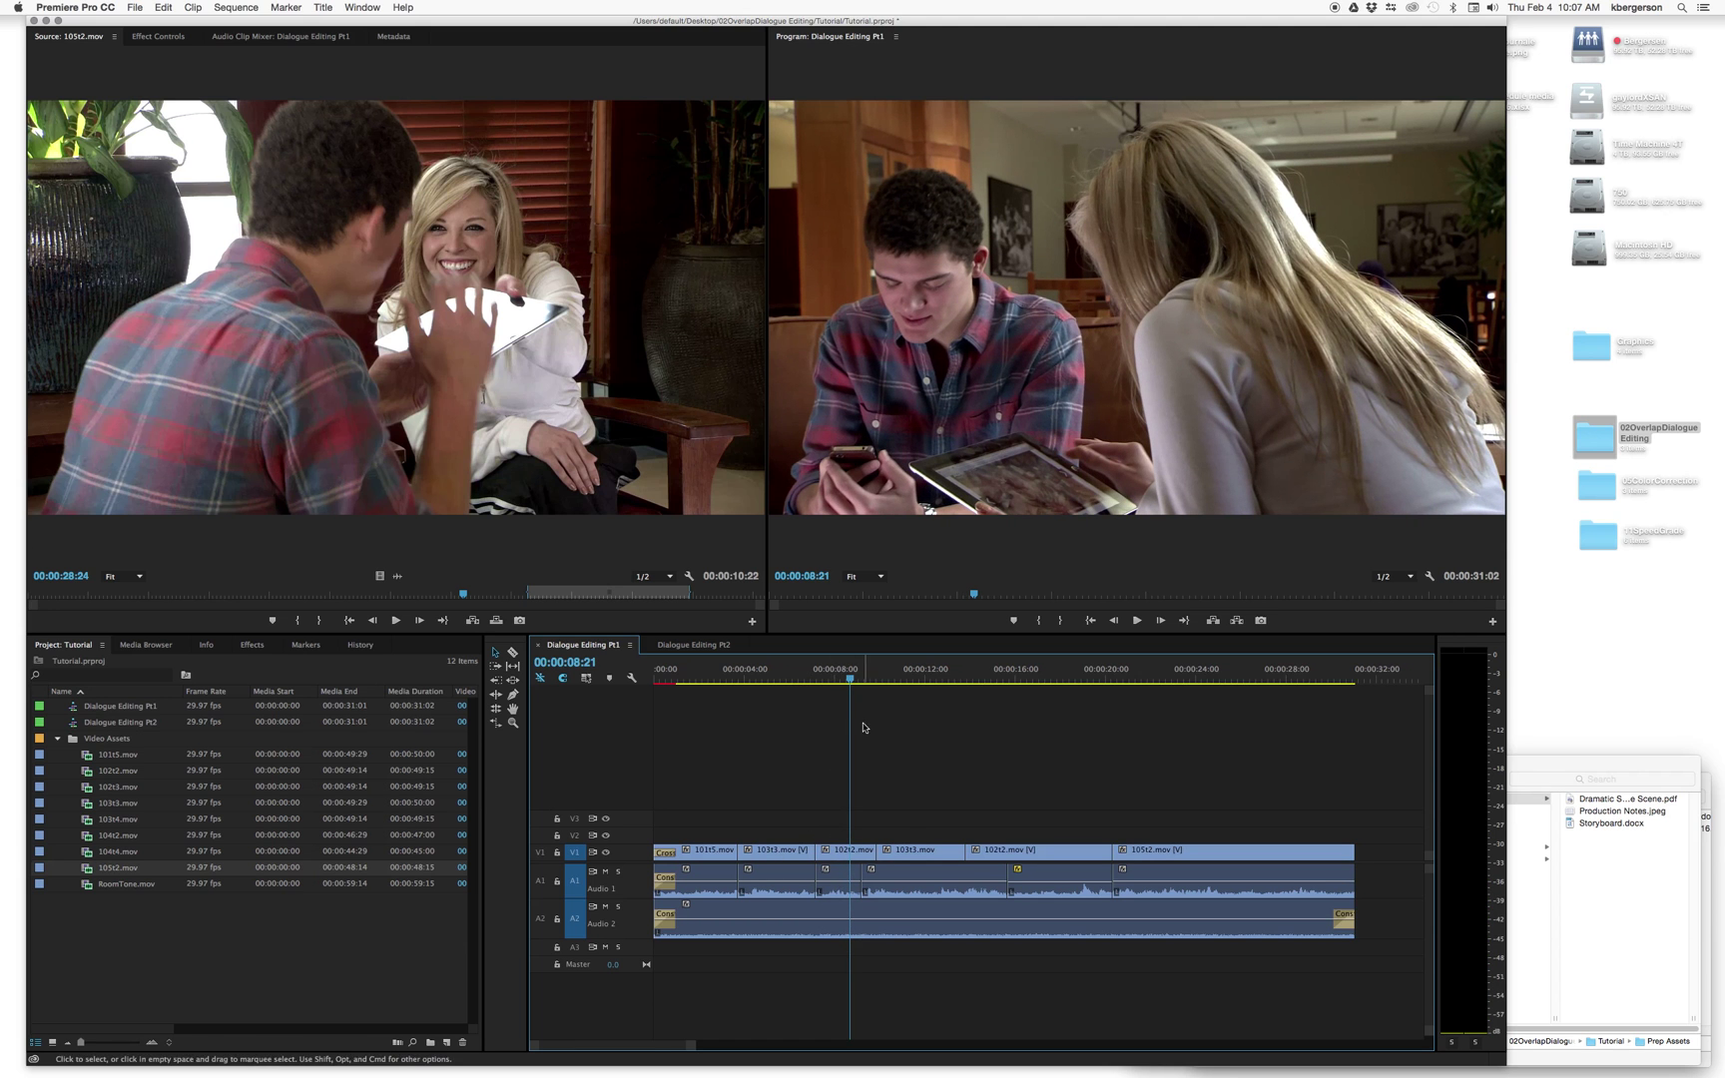
key(space)
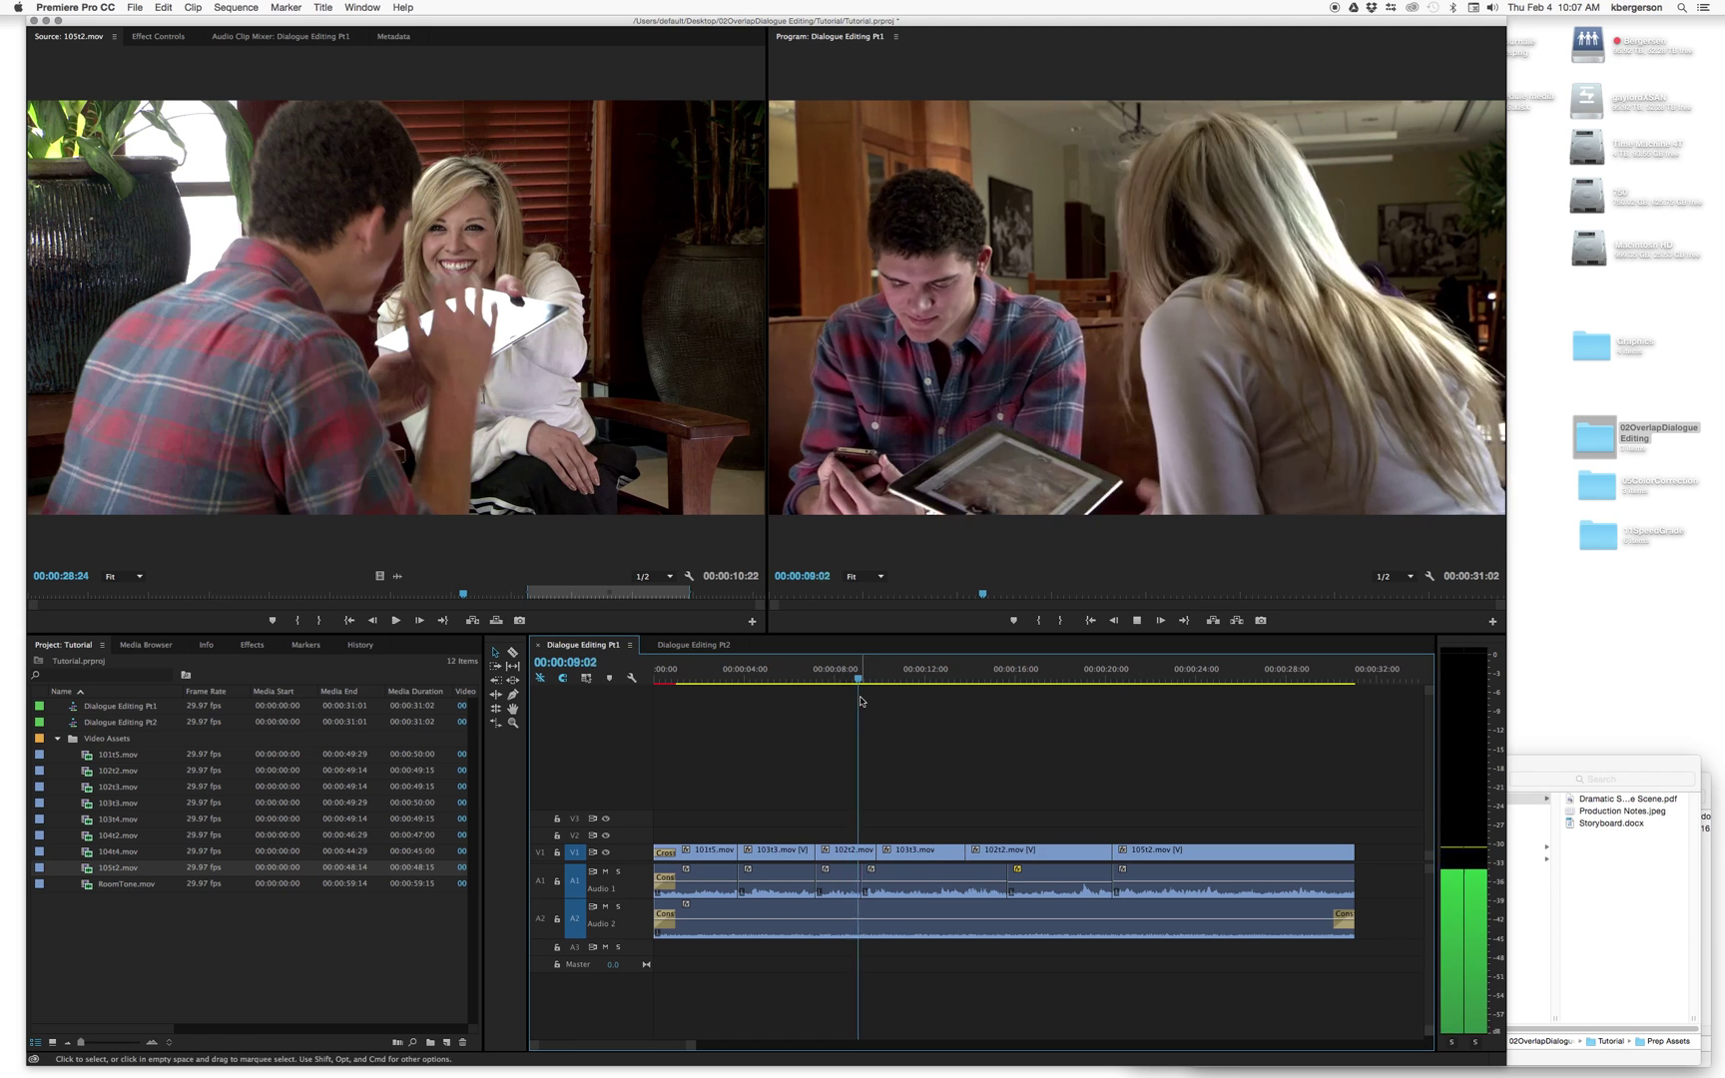
key(space)
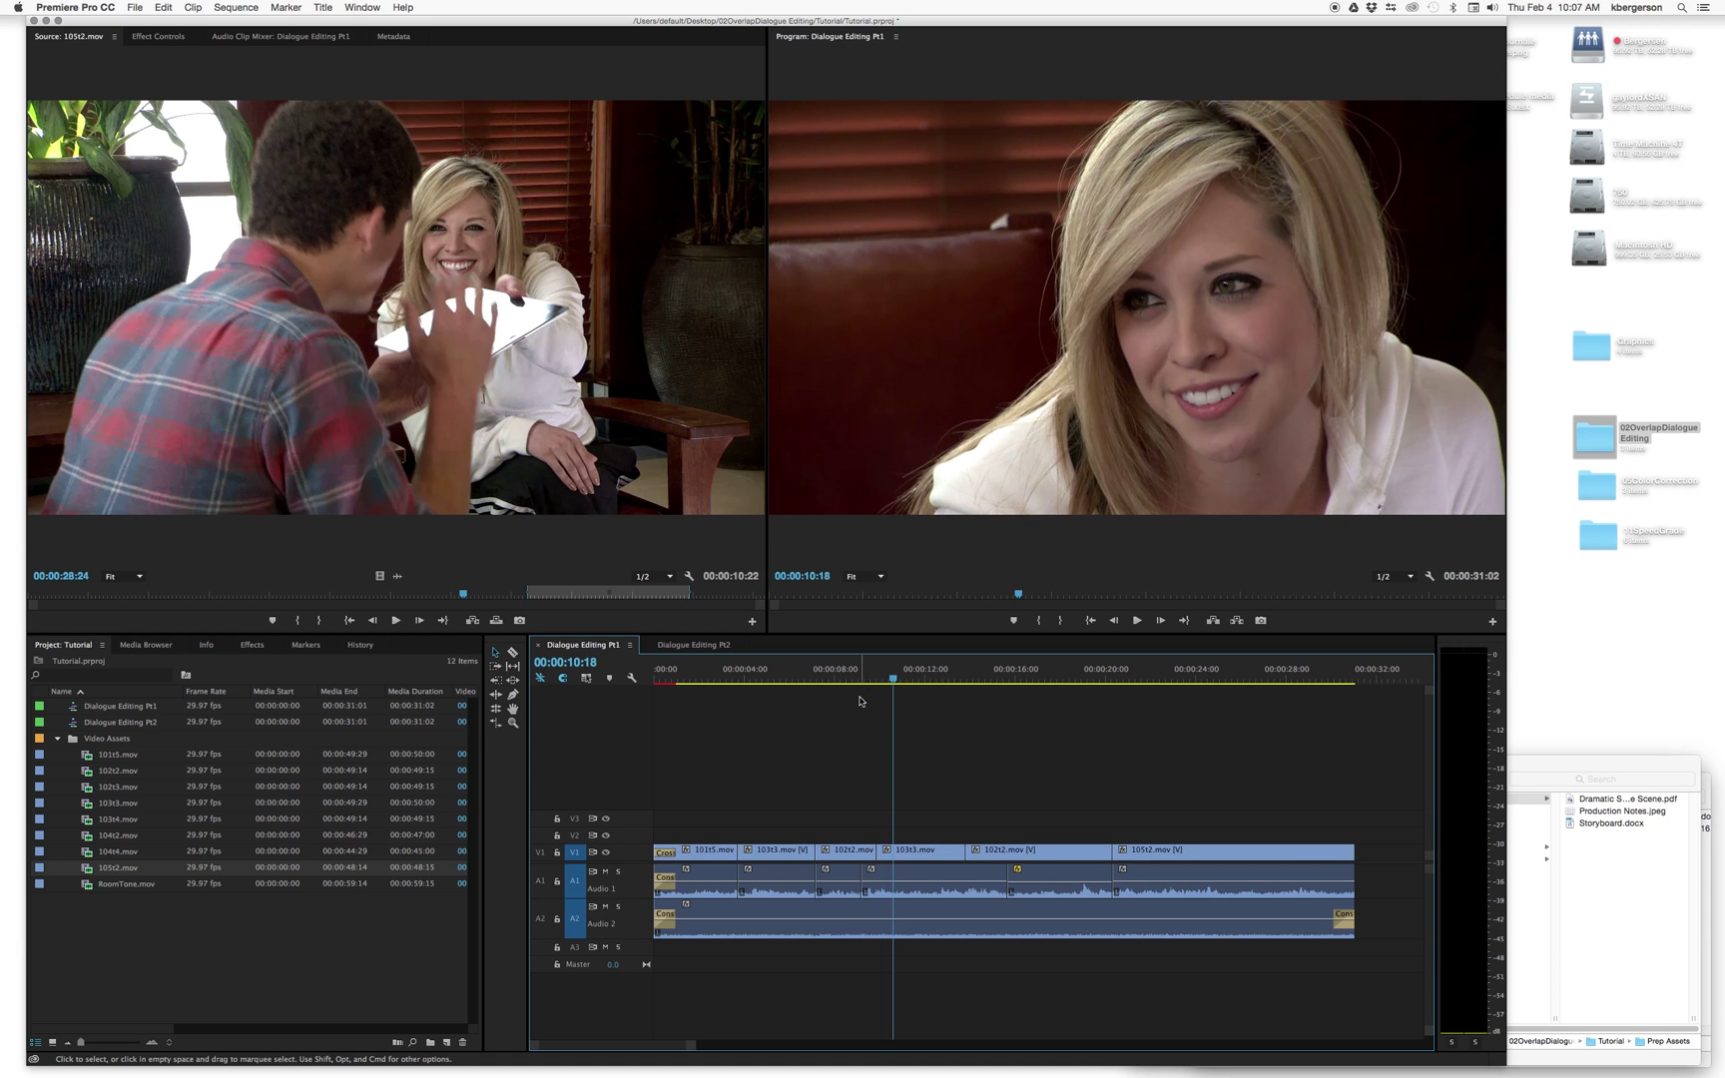
drag(893, 683, 861, 685)
key(space)
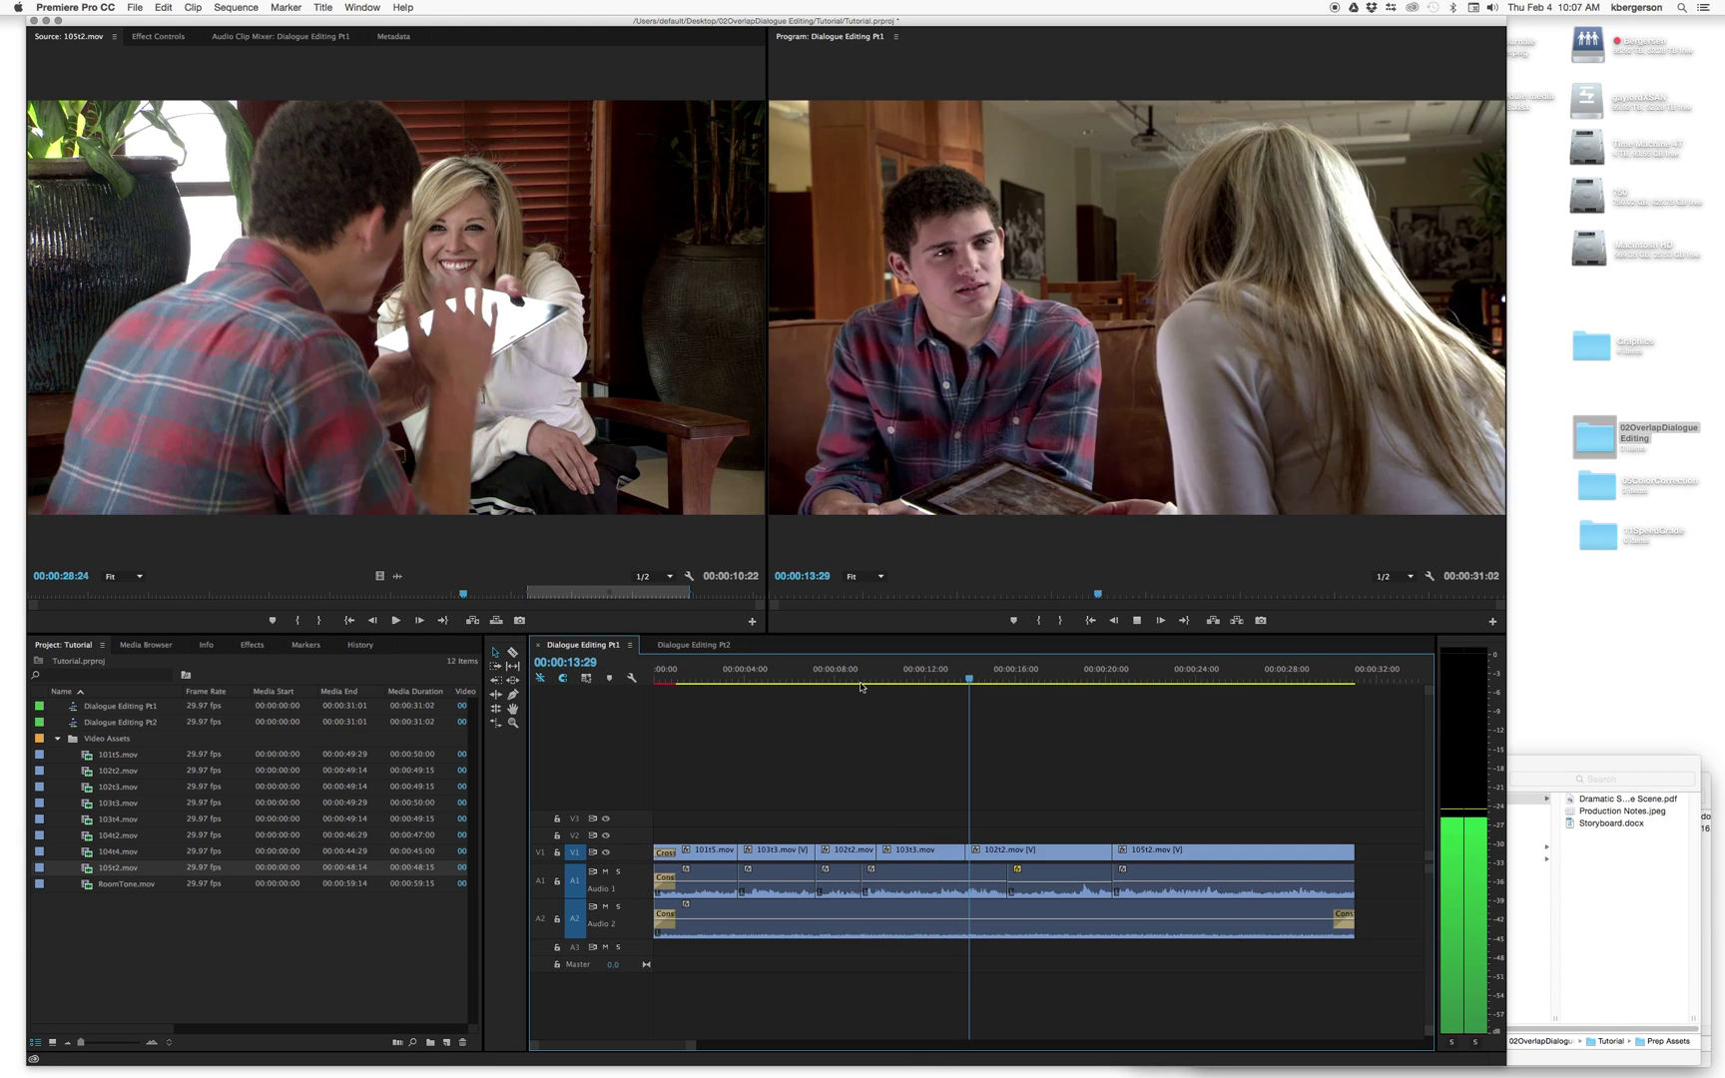
key(space)
drag(967, 687, 913, 687)
key(space)
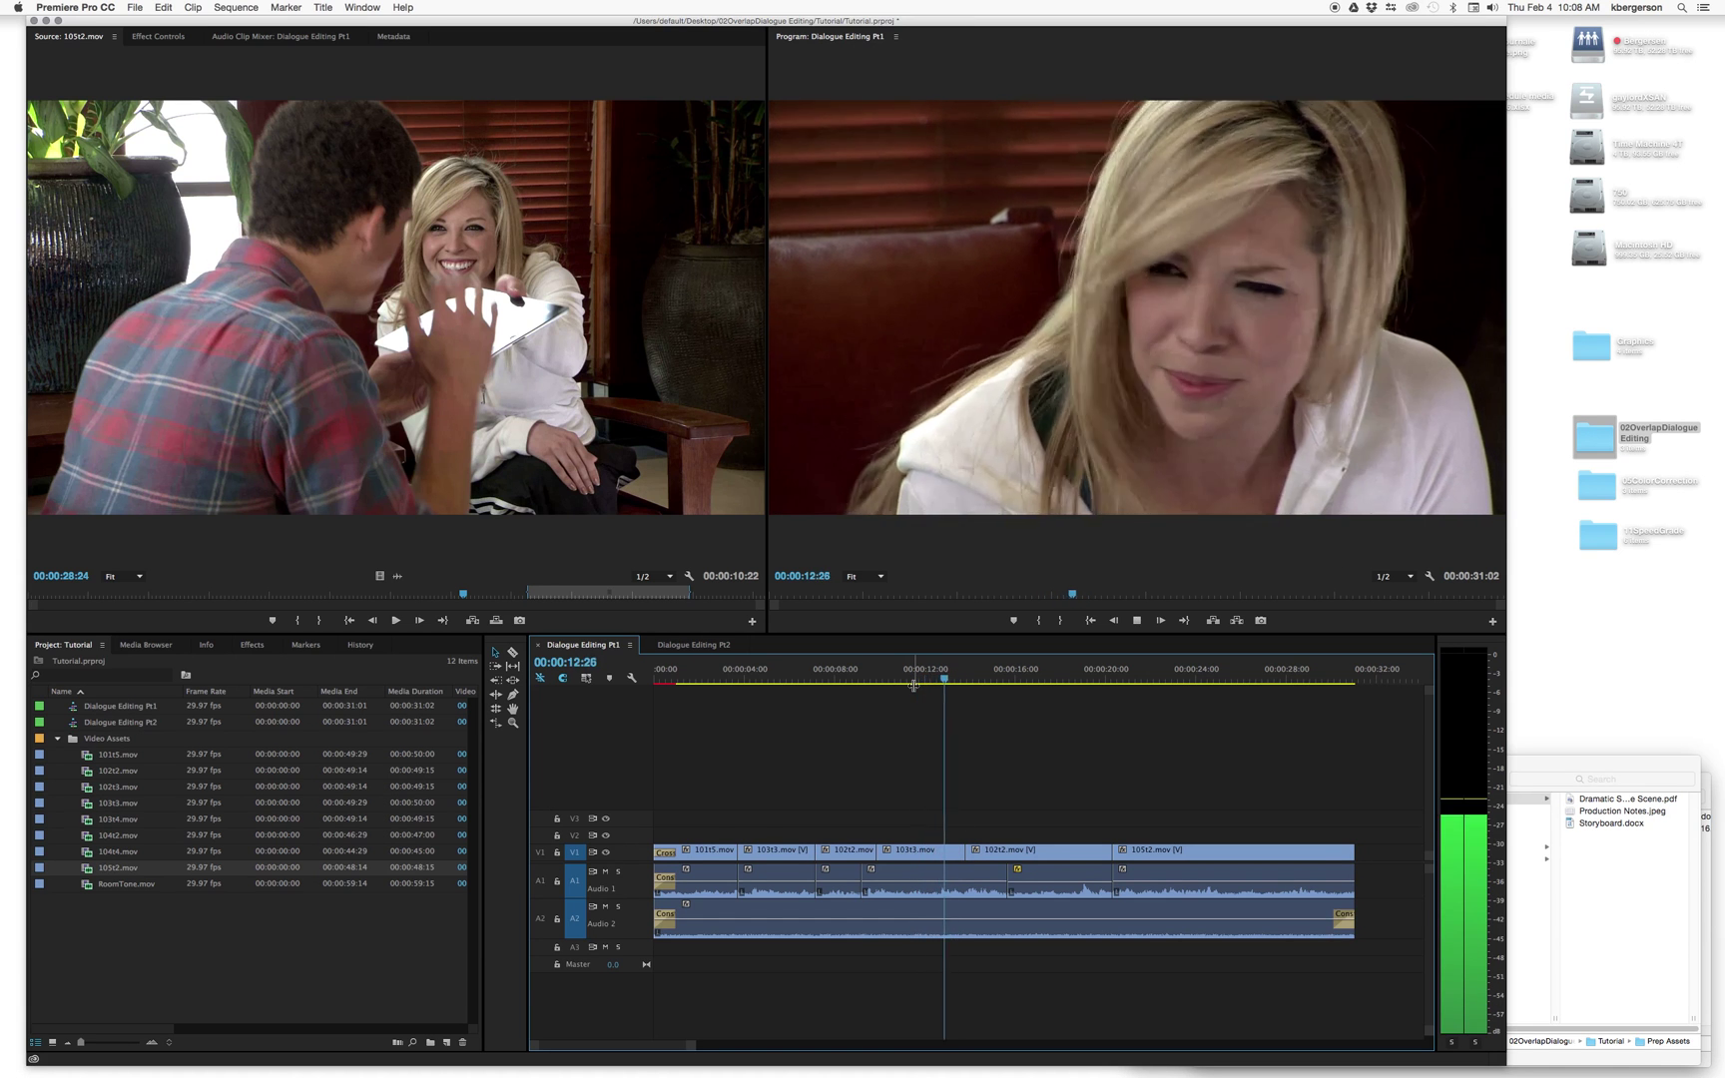
key(space)
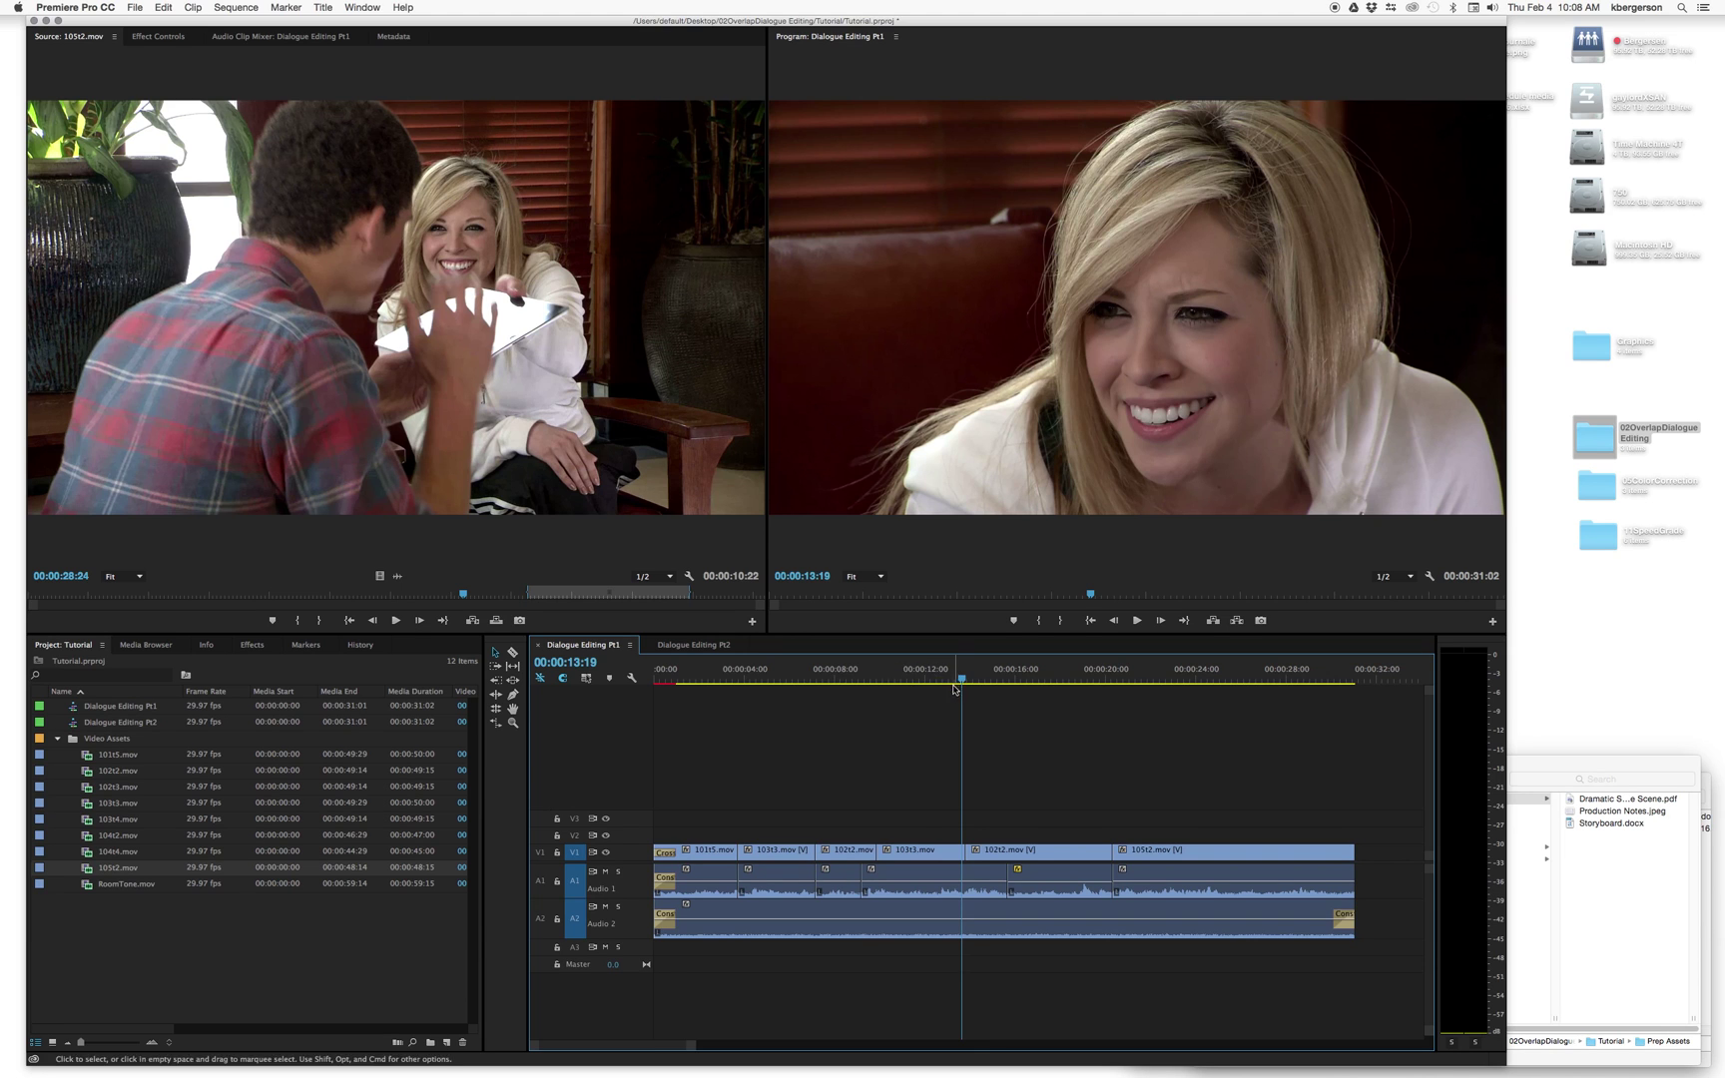
drag(961, 679, 935, 679)
key(space)
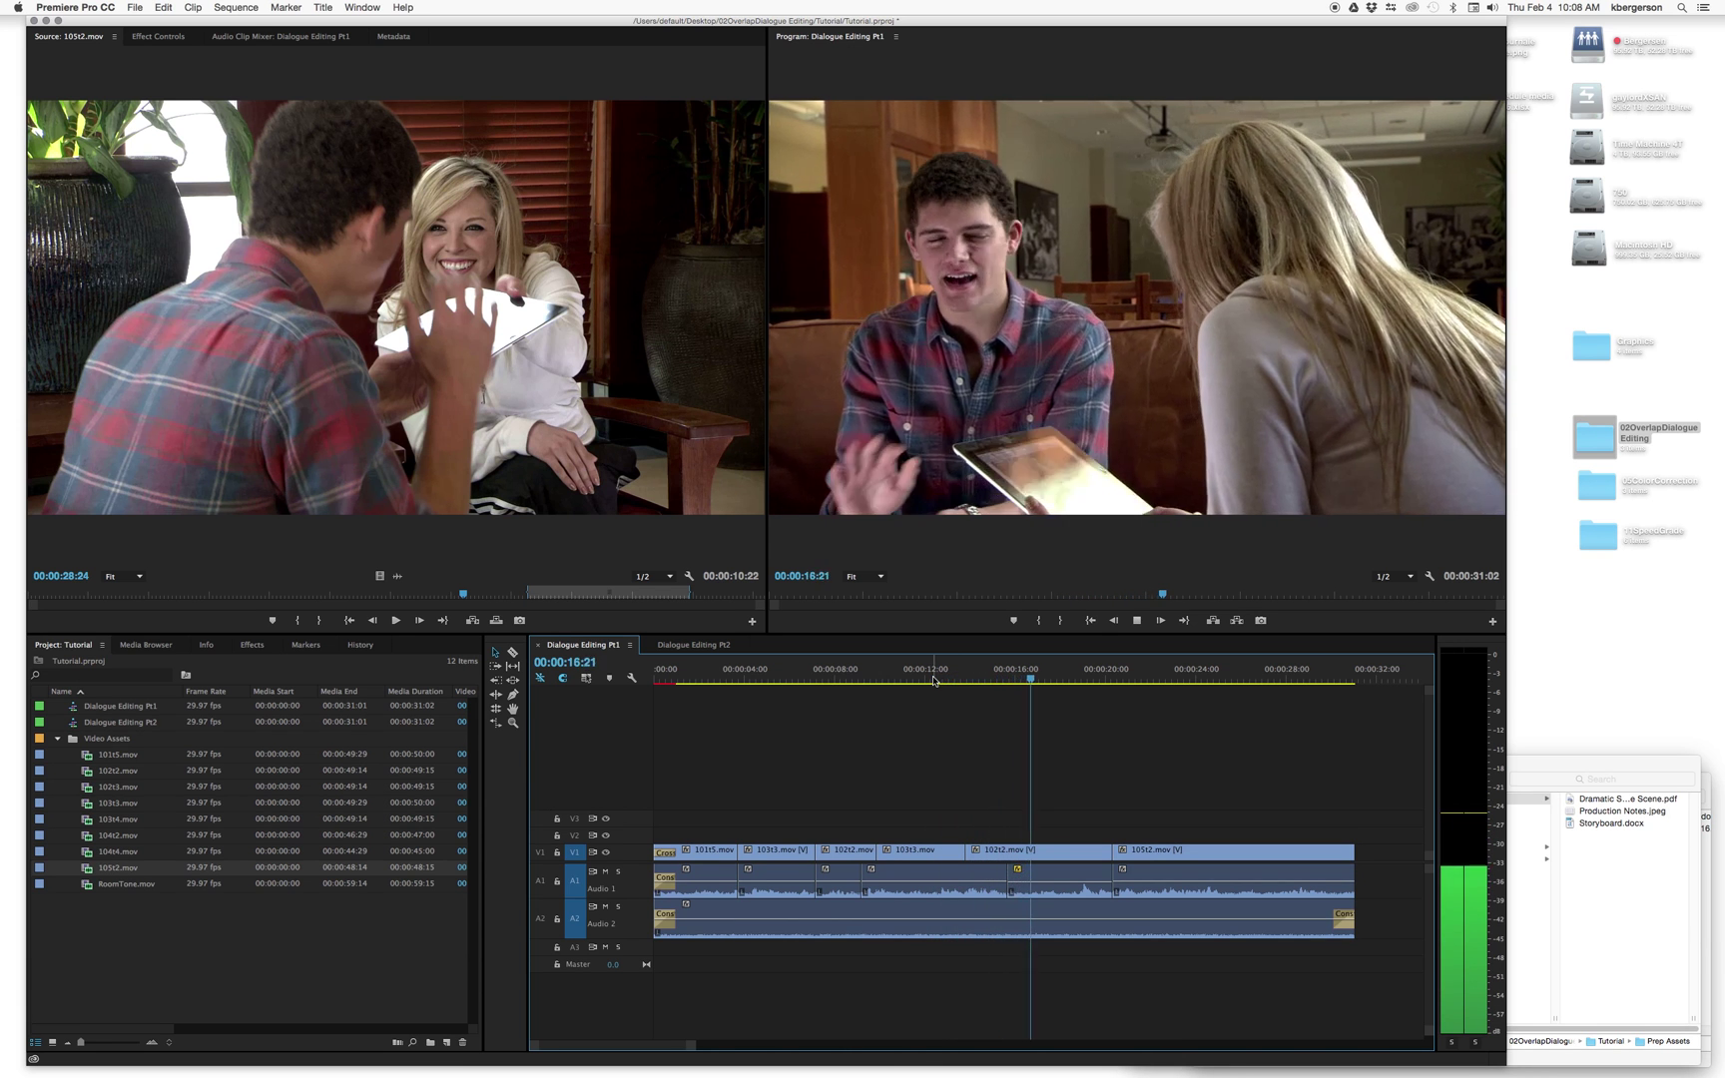
key(space)
drag(1046, 682, 956, 688)
key(space)
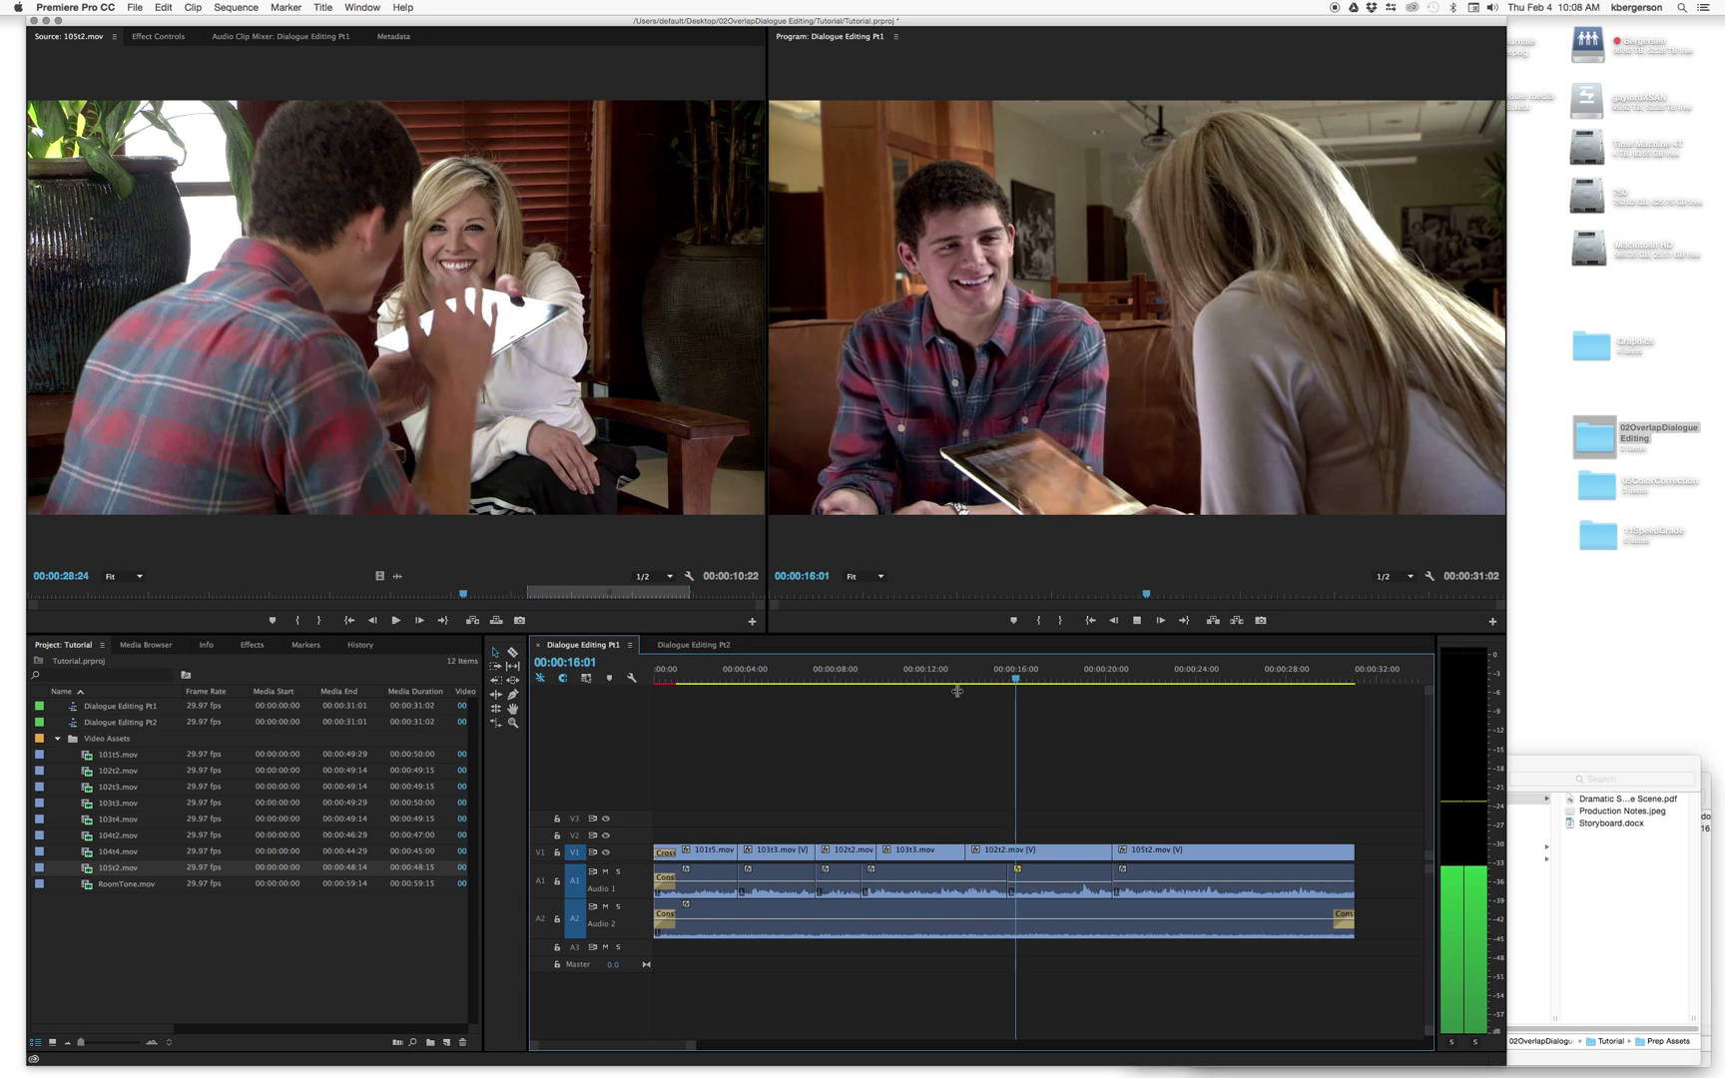
key(space)
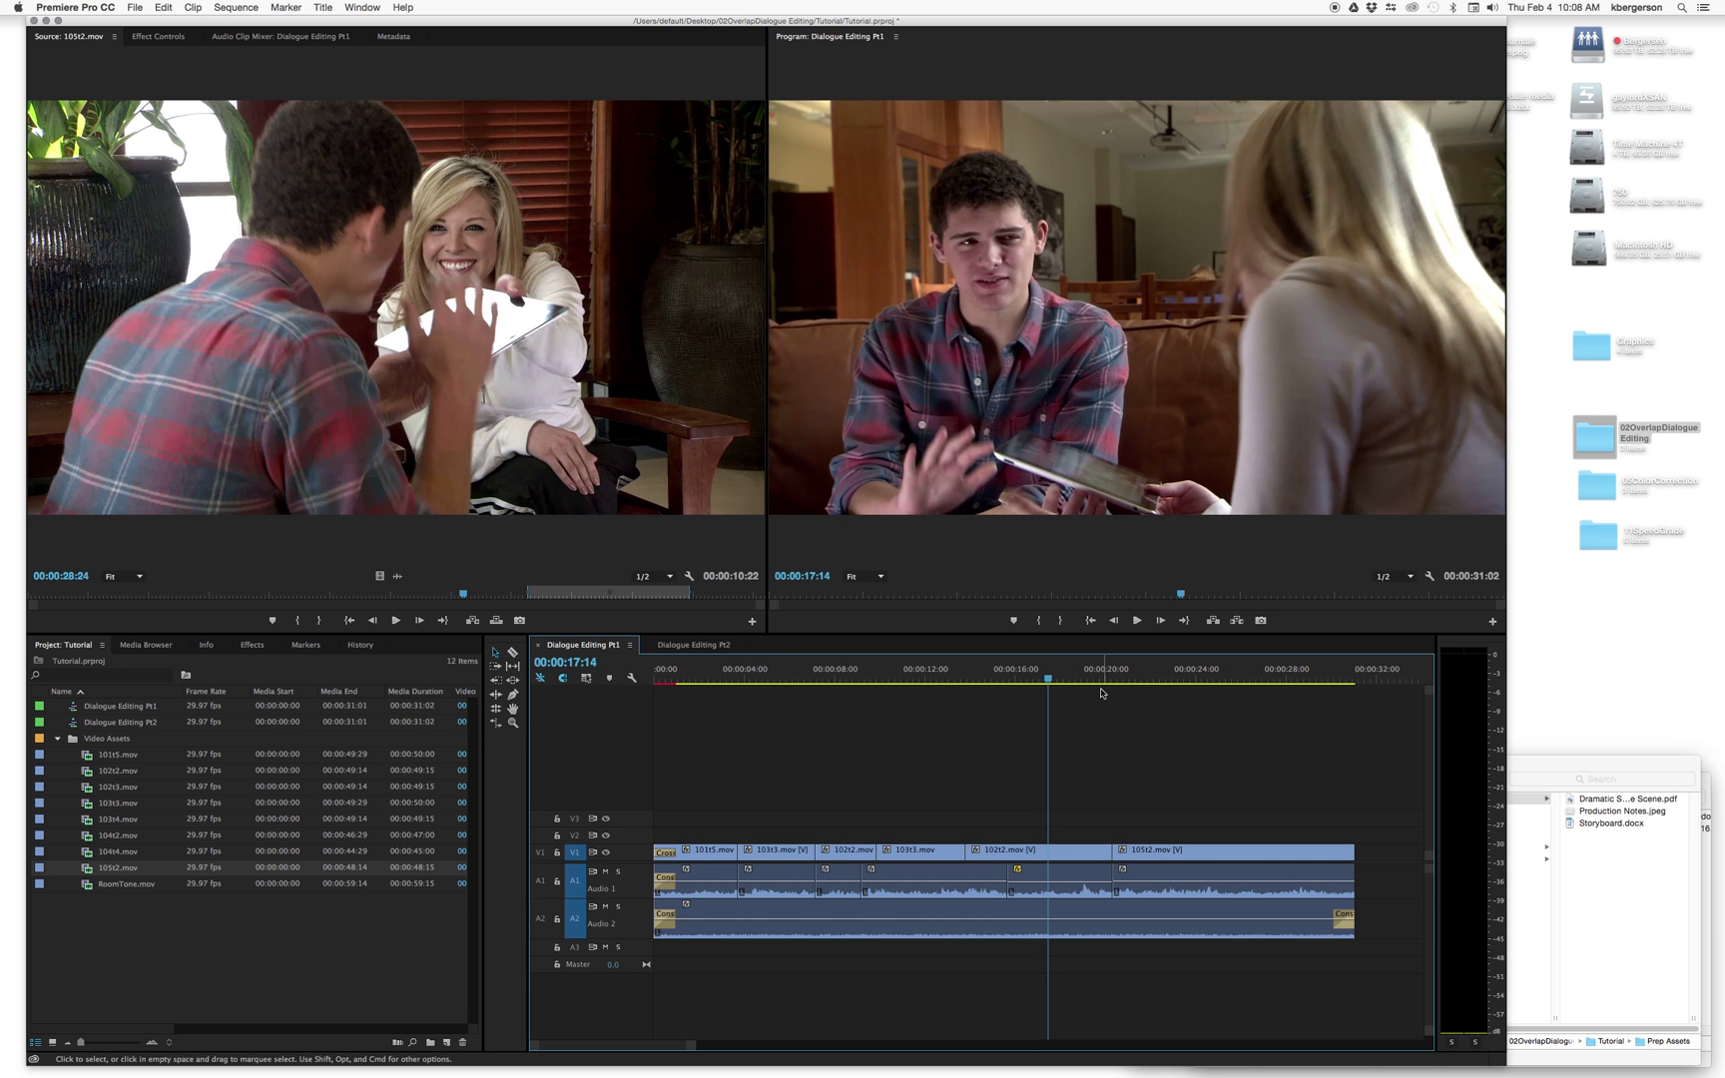
drag(1048, 679, 1086, 682)
key(space)
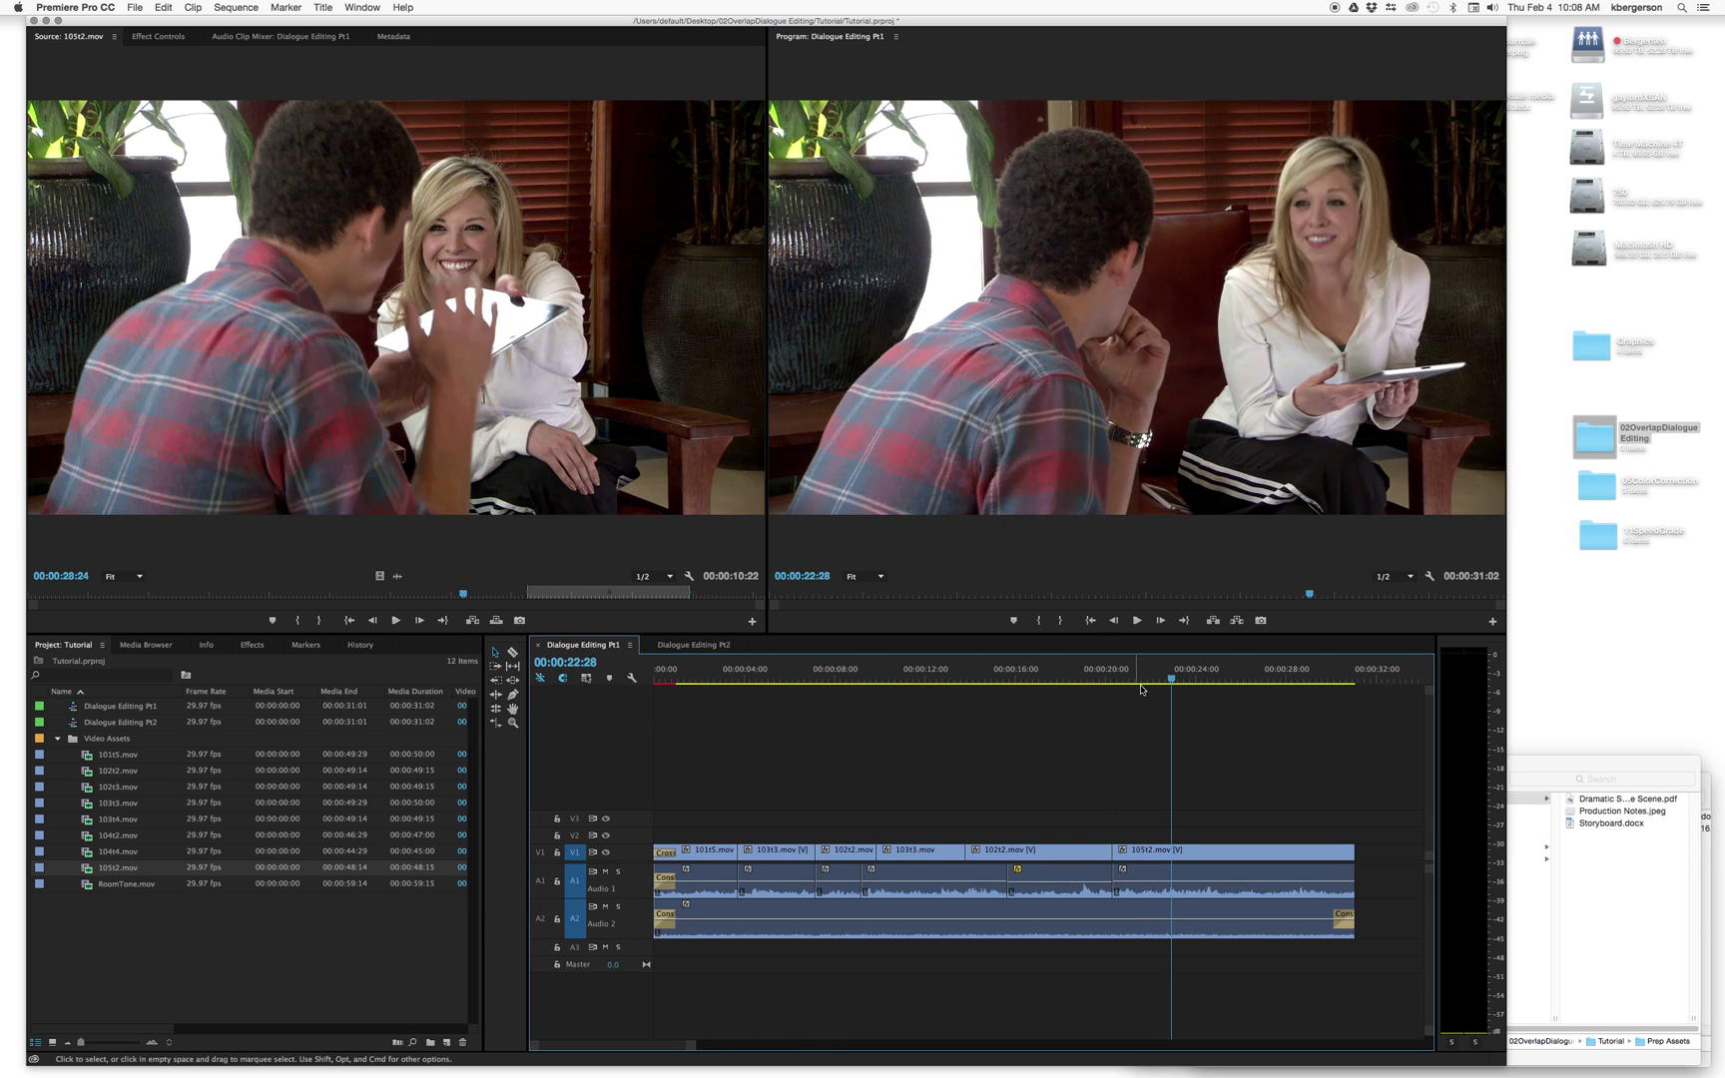
click(1108, 689)
drag(1108, 691, 1104, 693)
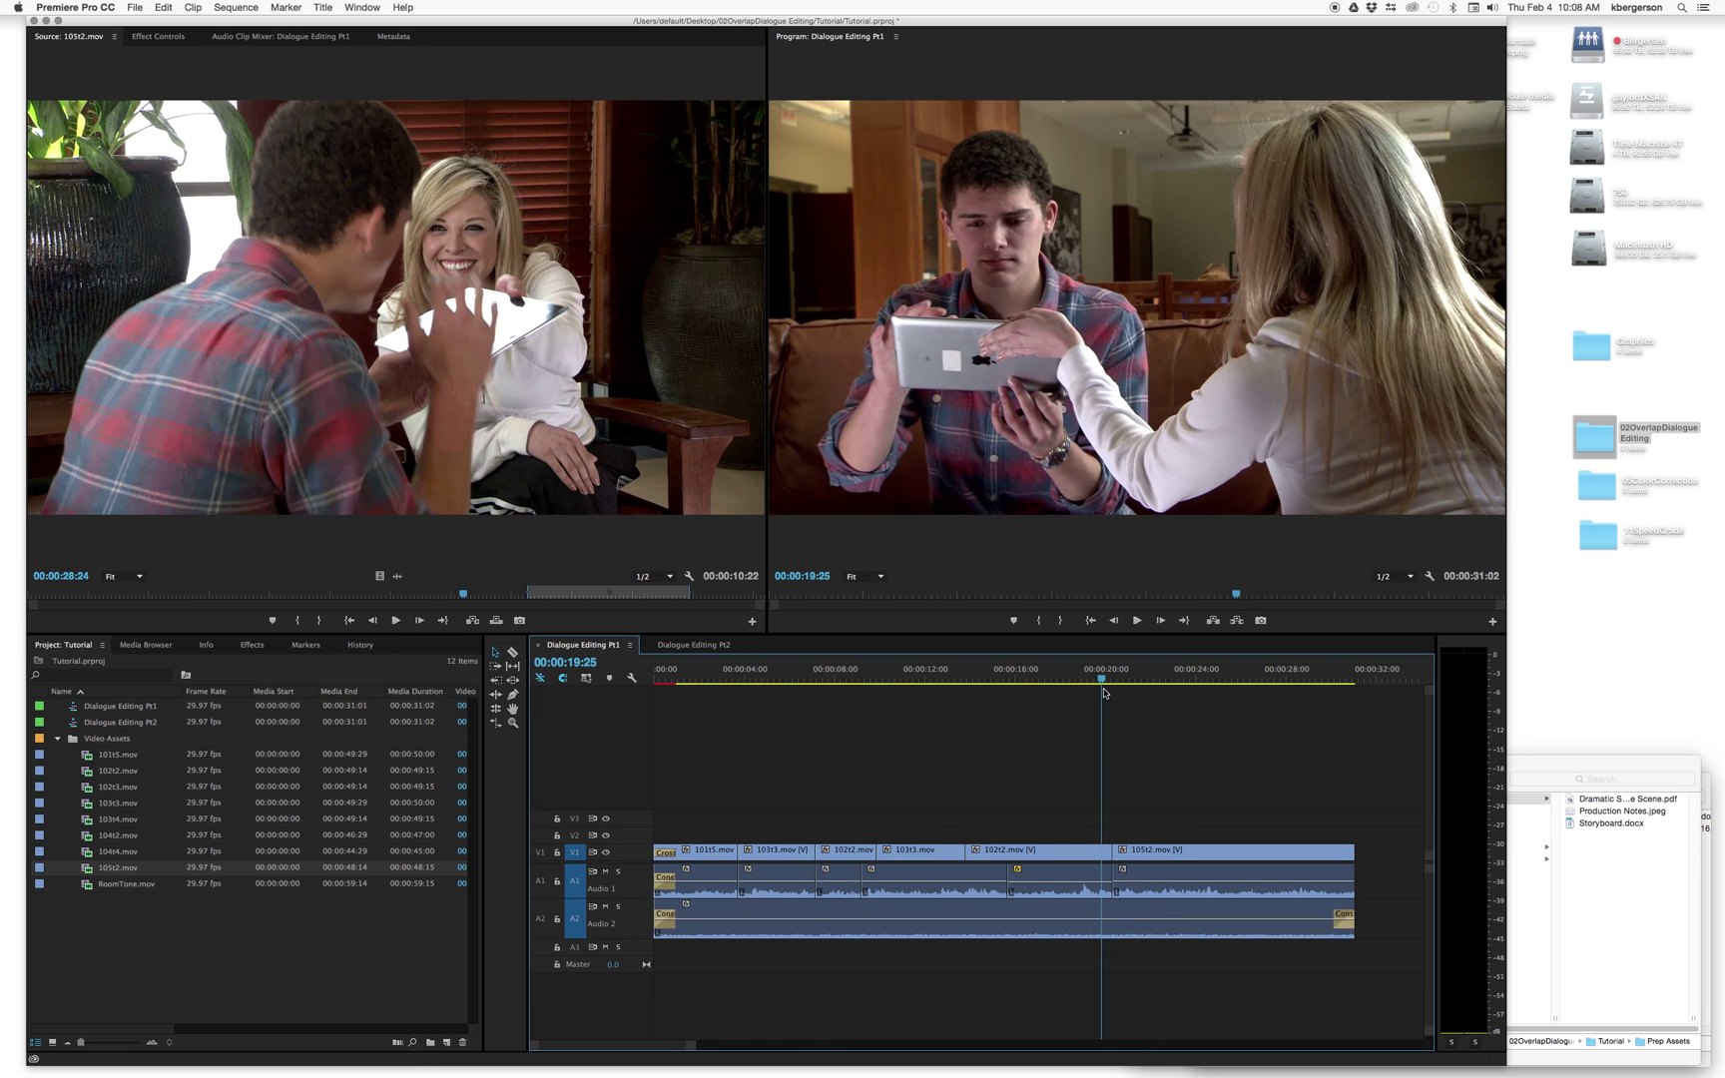
key(space)
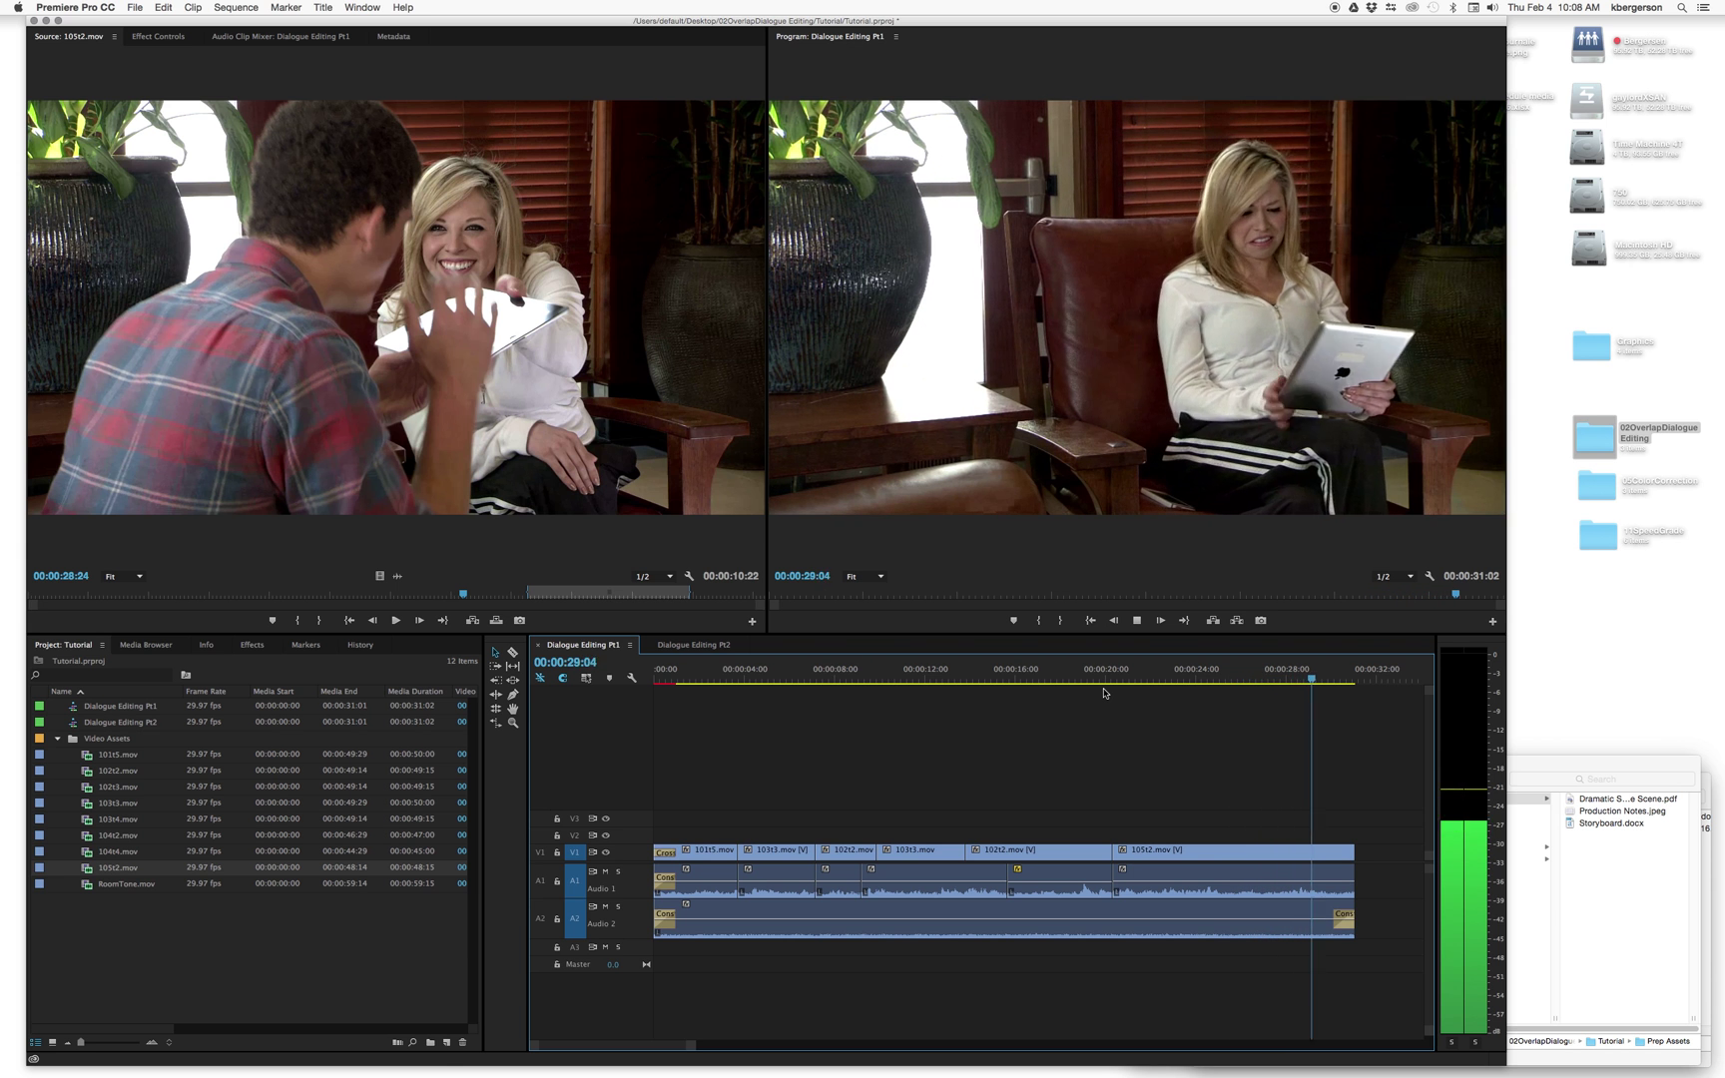
key(space)
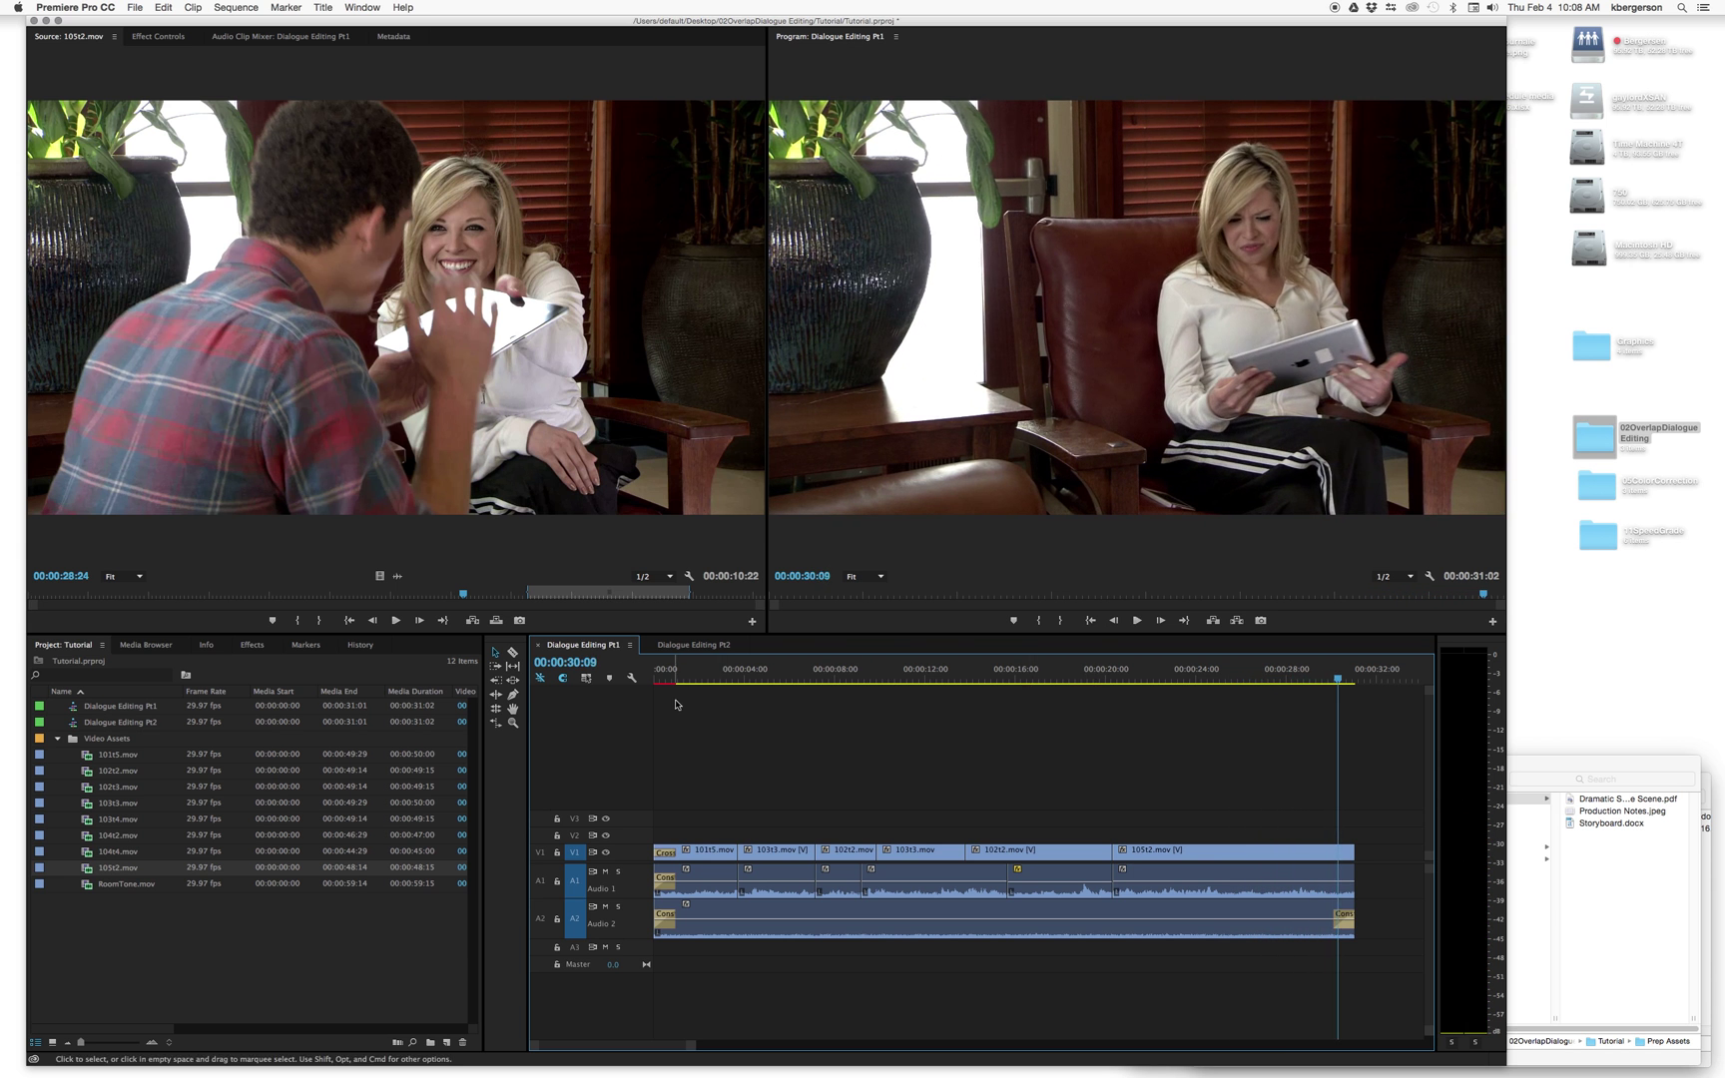
key(Home)
key(space)
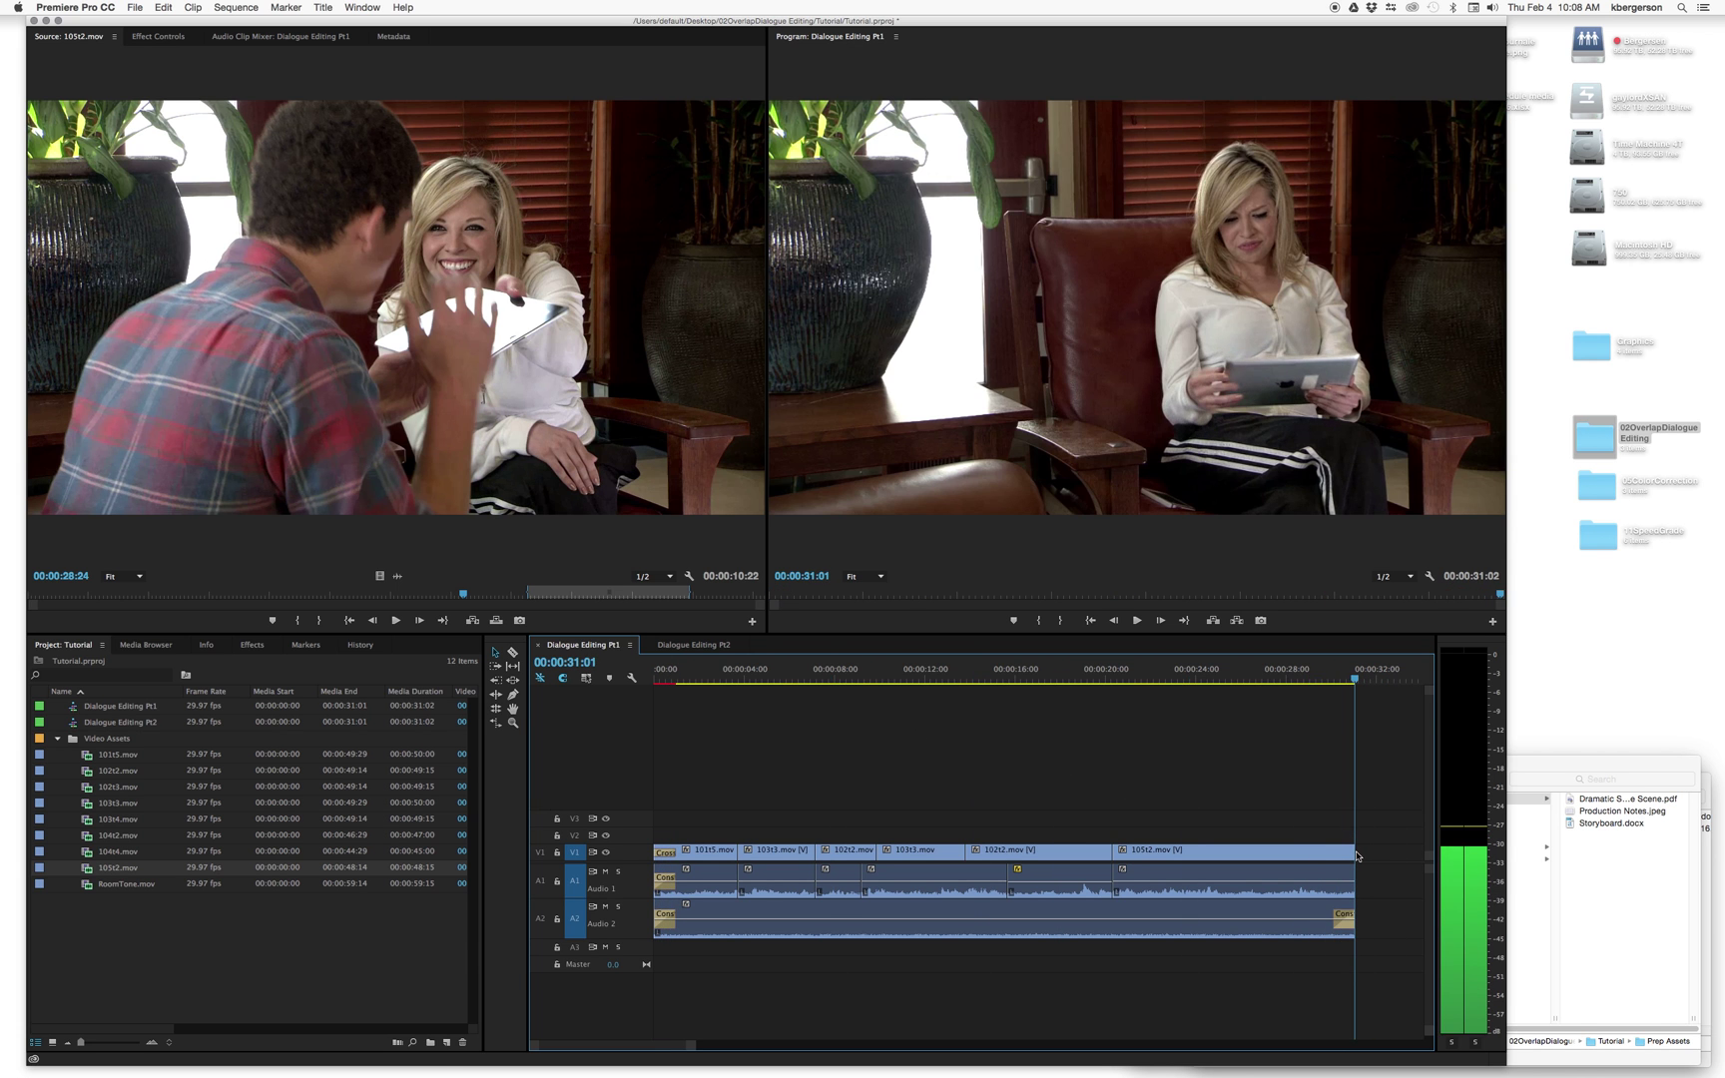
Select the final 105t2.mov clip on V1 and apply the default Cross Dissolve to its end
click(1357, 680)
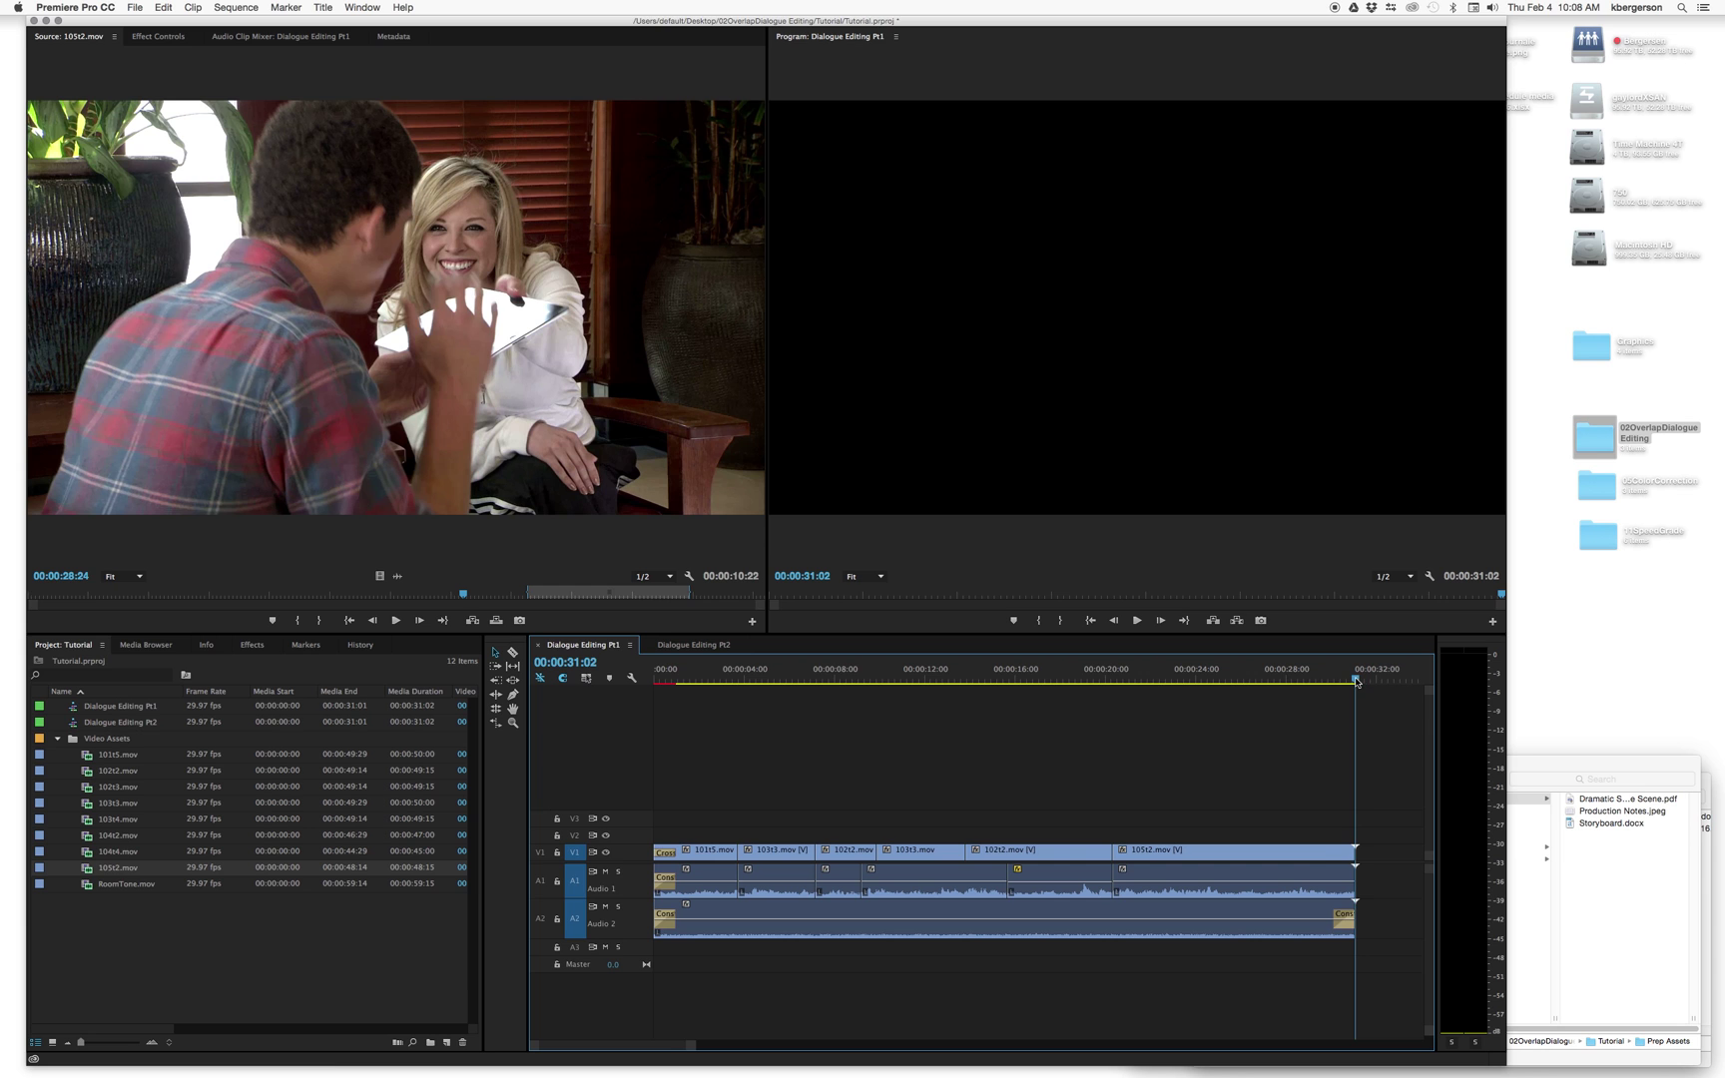
click(1317, 855)
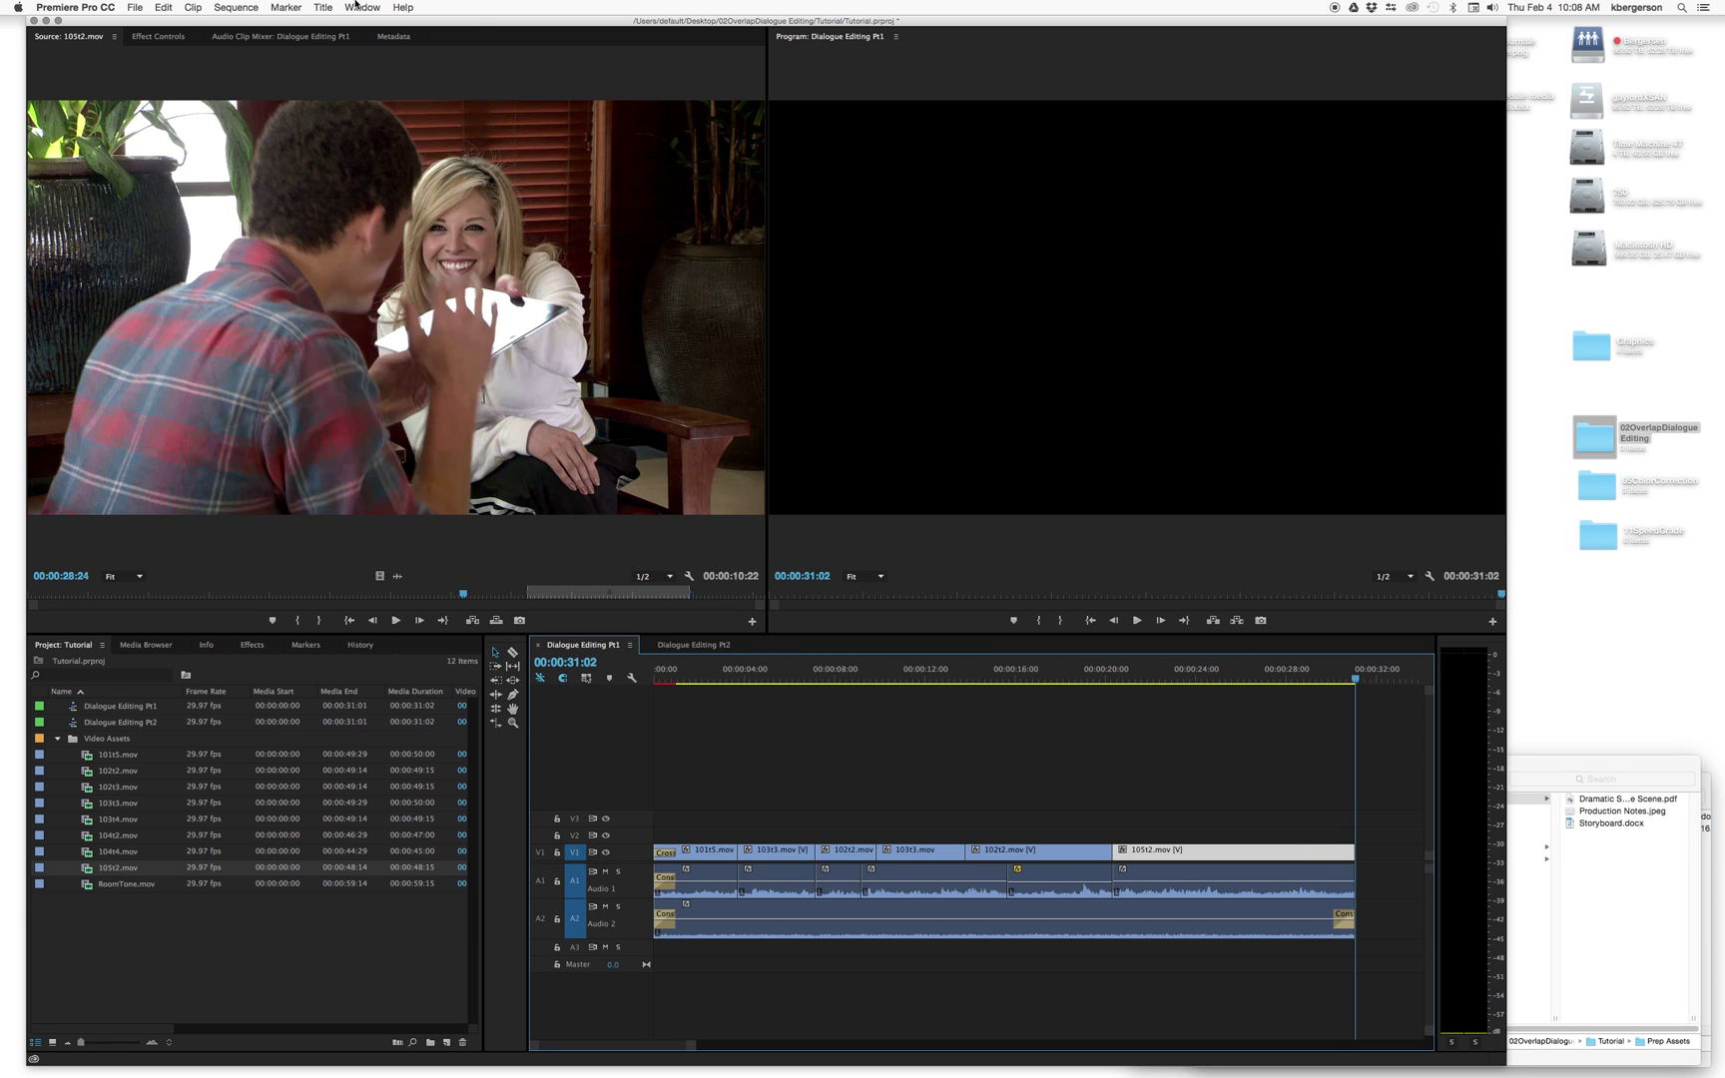
click(233, 7)
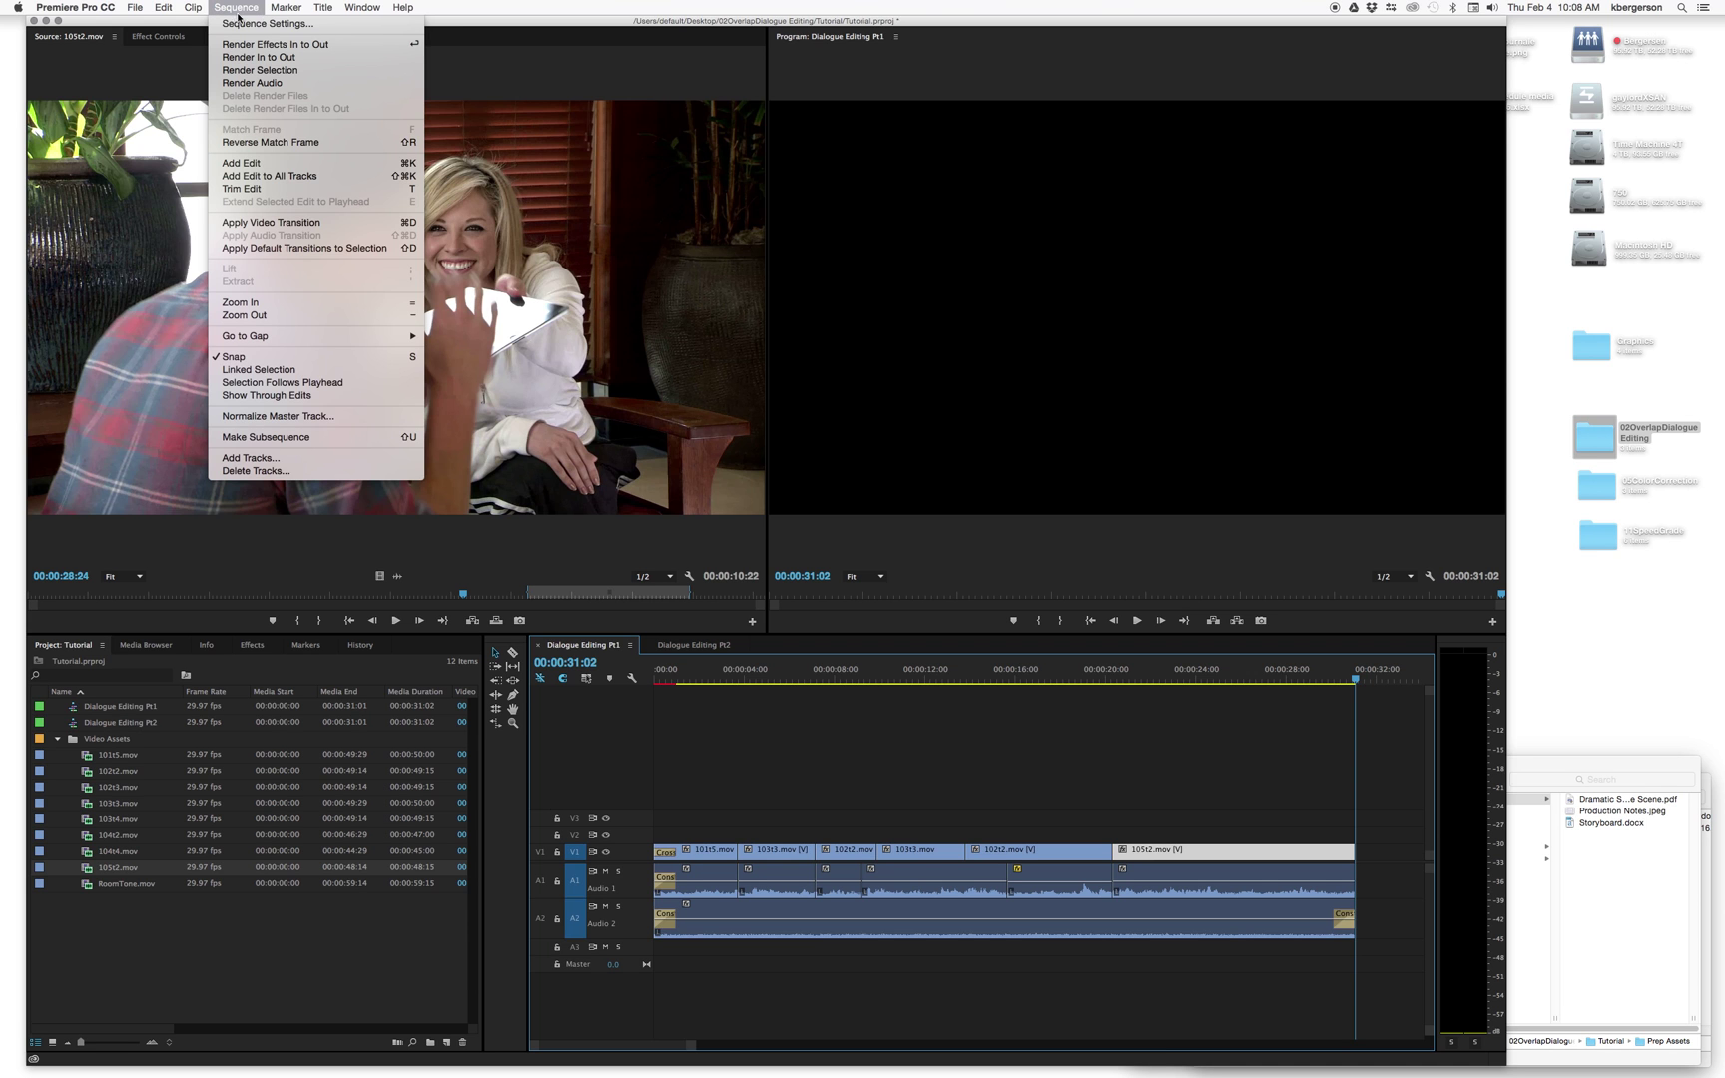
click(300, 222)
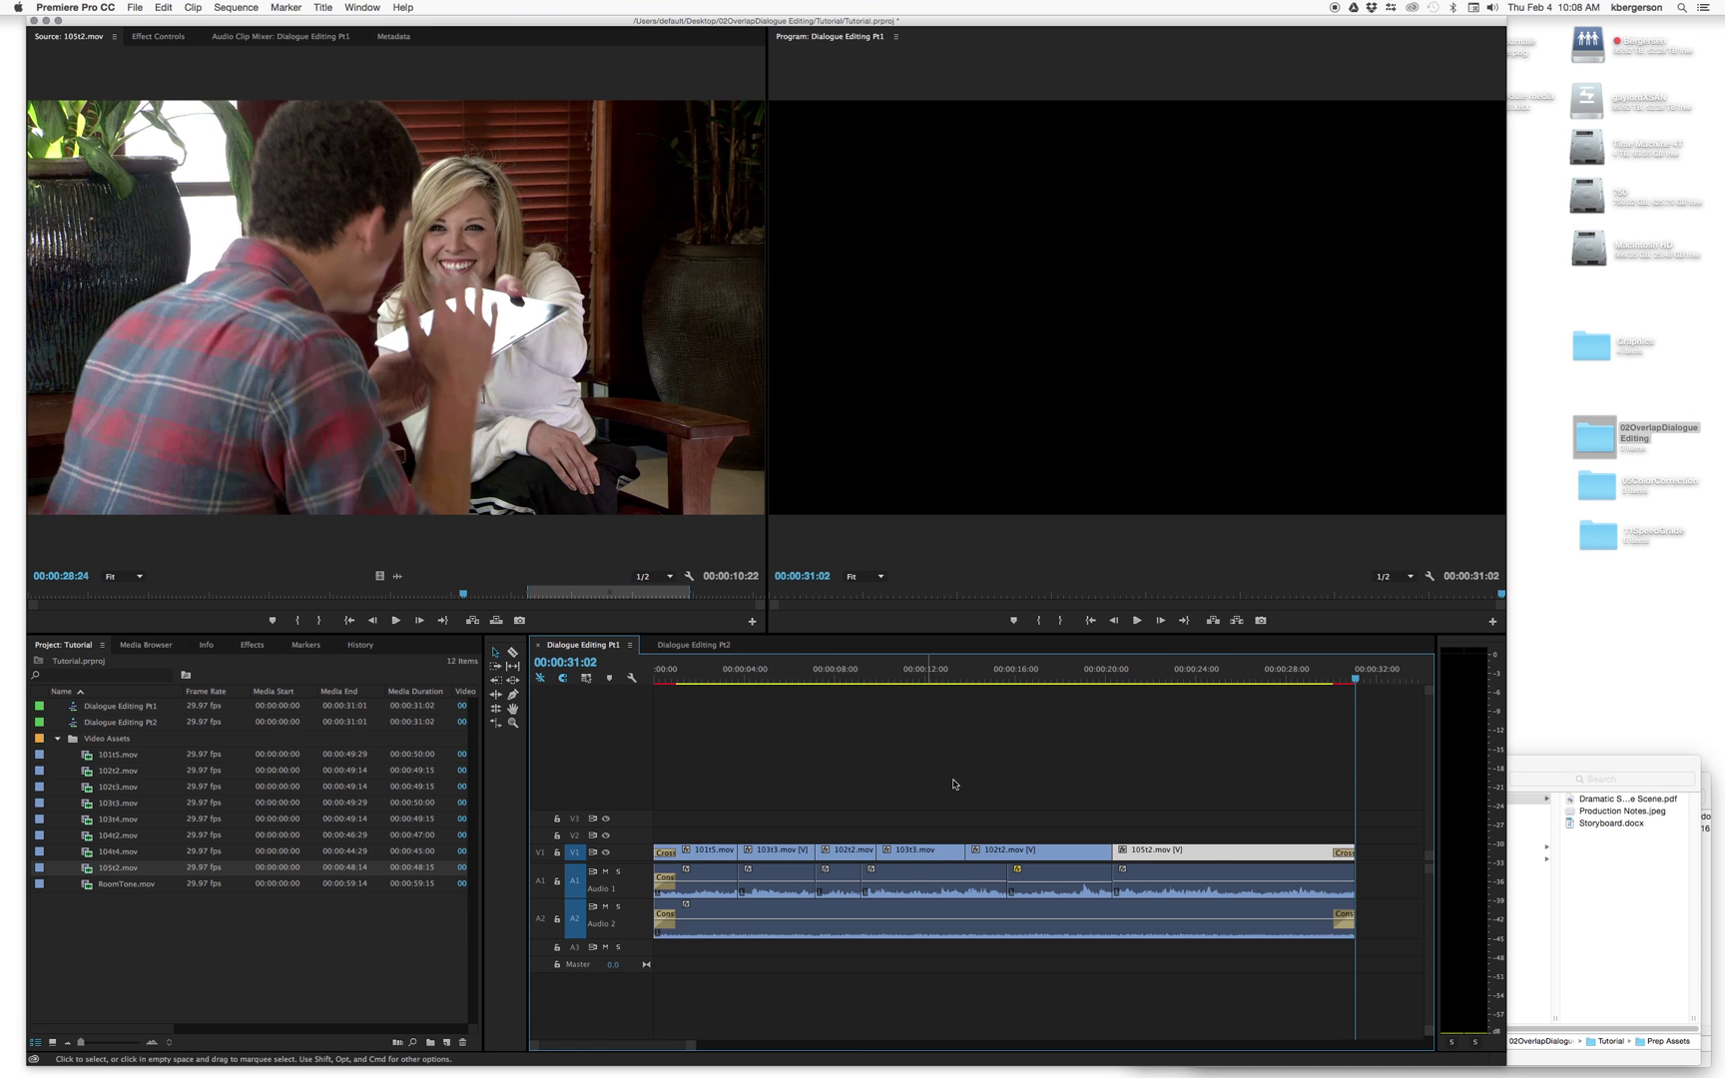
Play the sequence ending from about 00:00:29:26, then return to the start
click(1328, 680)
key(space)
drag(1354, 679, 652, 741)
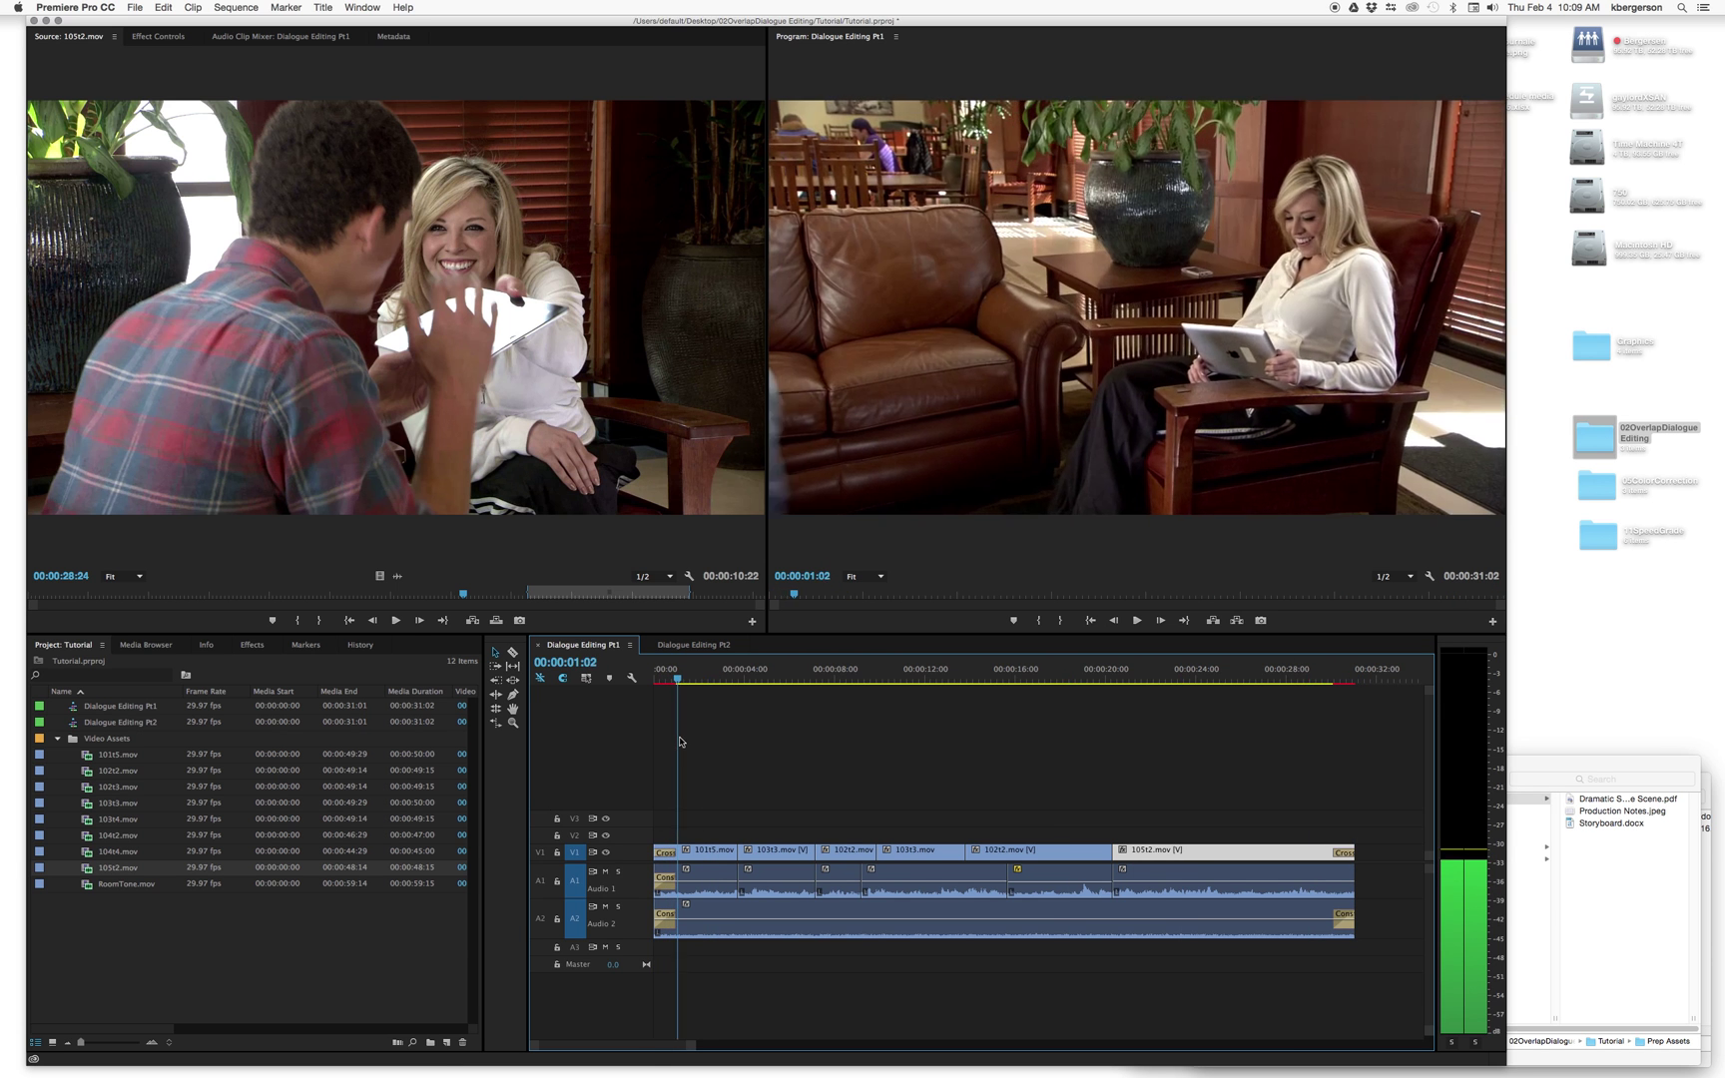
key(space)
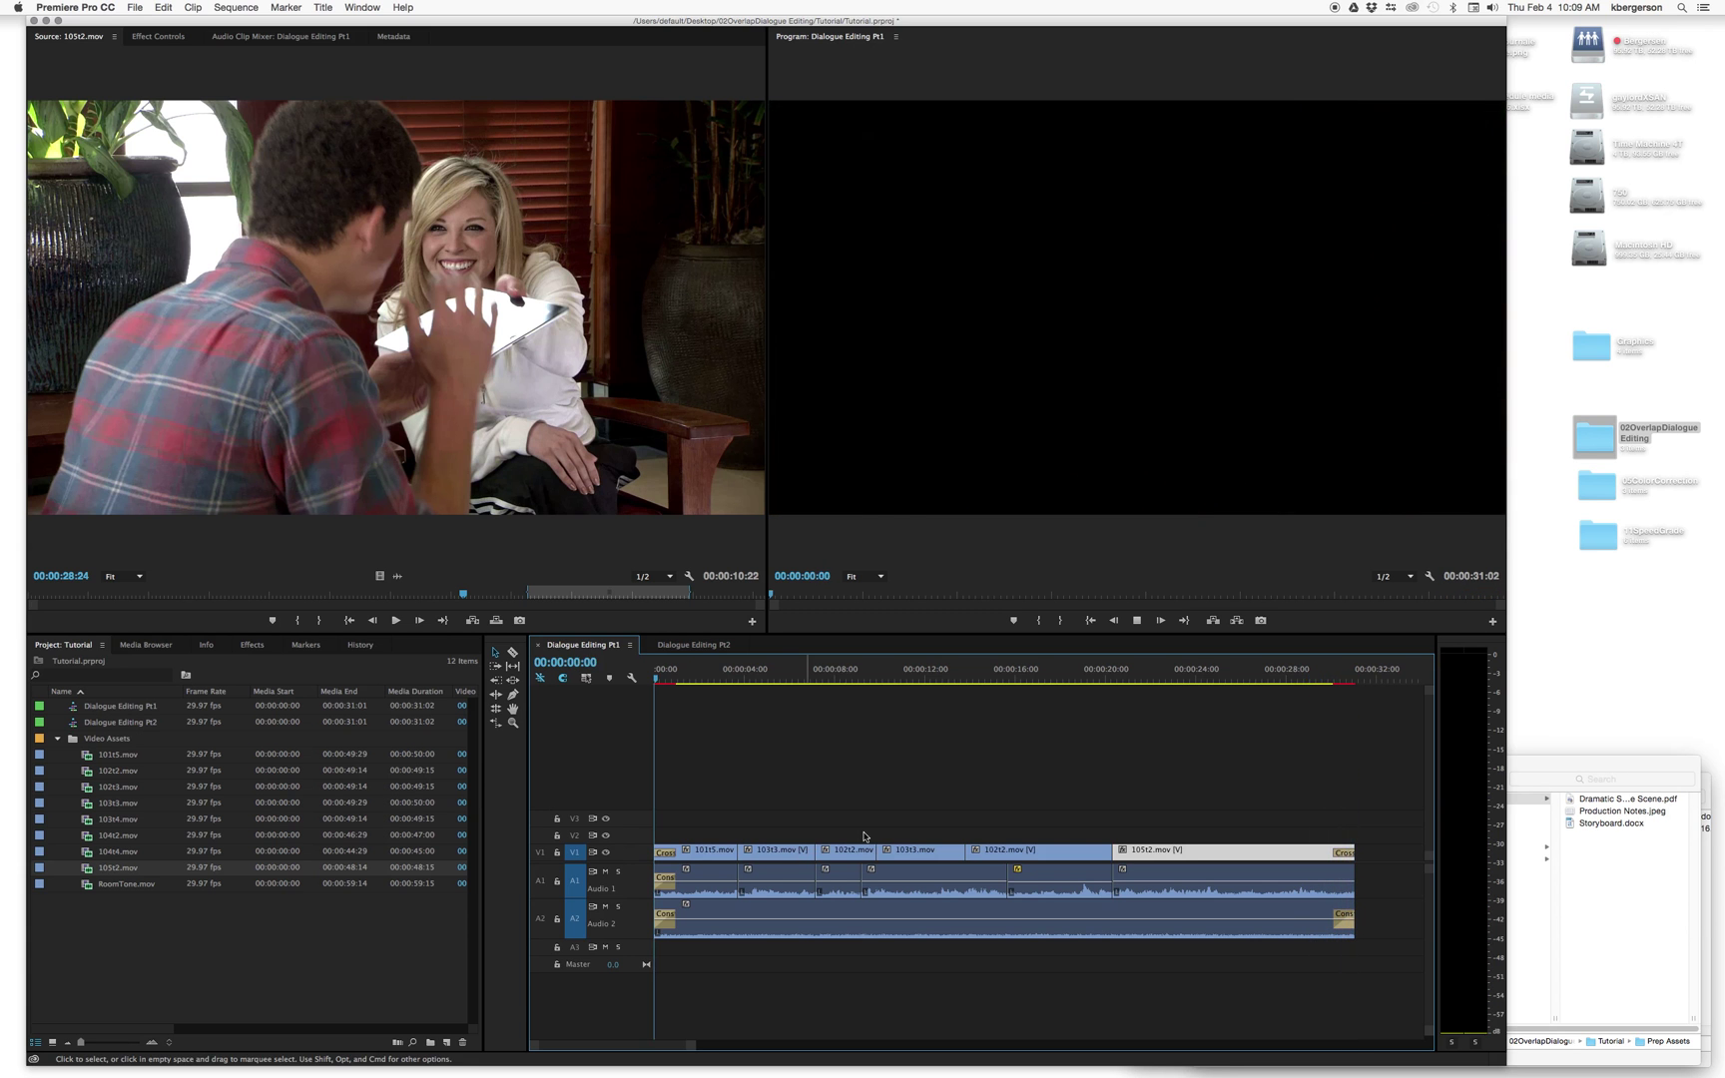
key(Home)
click(669, 681)
drag(672, 683, 644, 733)
click(138, 710)
Start renaming the Dialogue Editing Pt1 sequence but keep its name unchanged
right_click(138, 710)
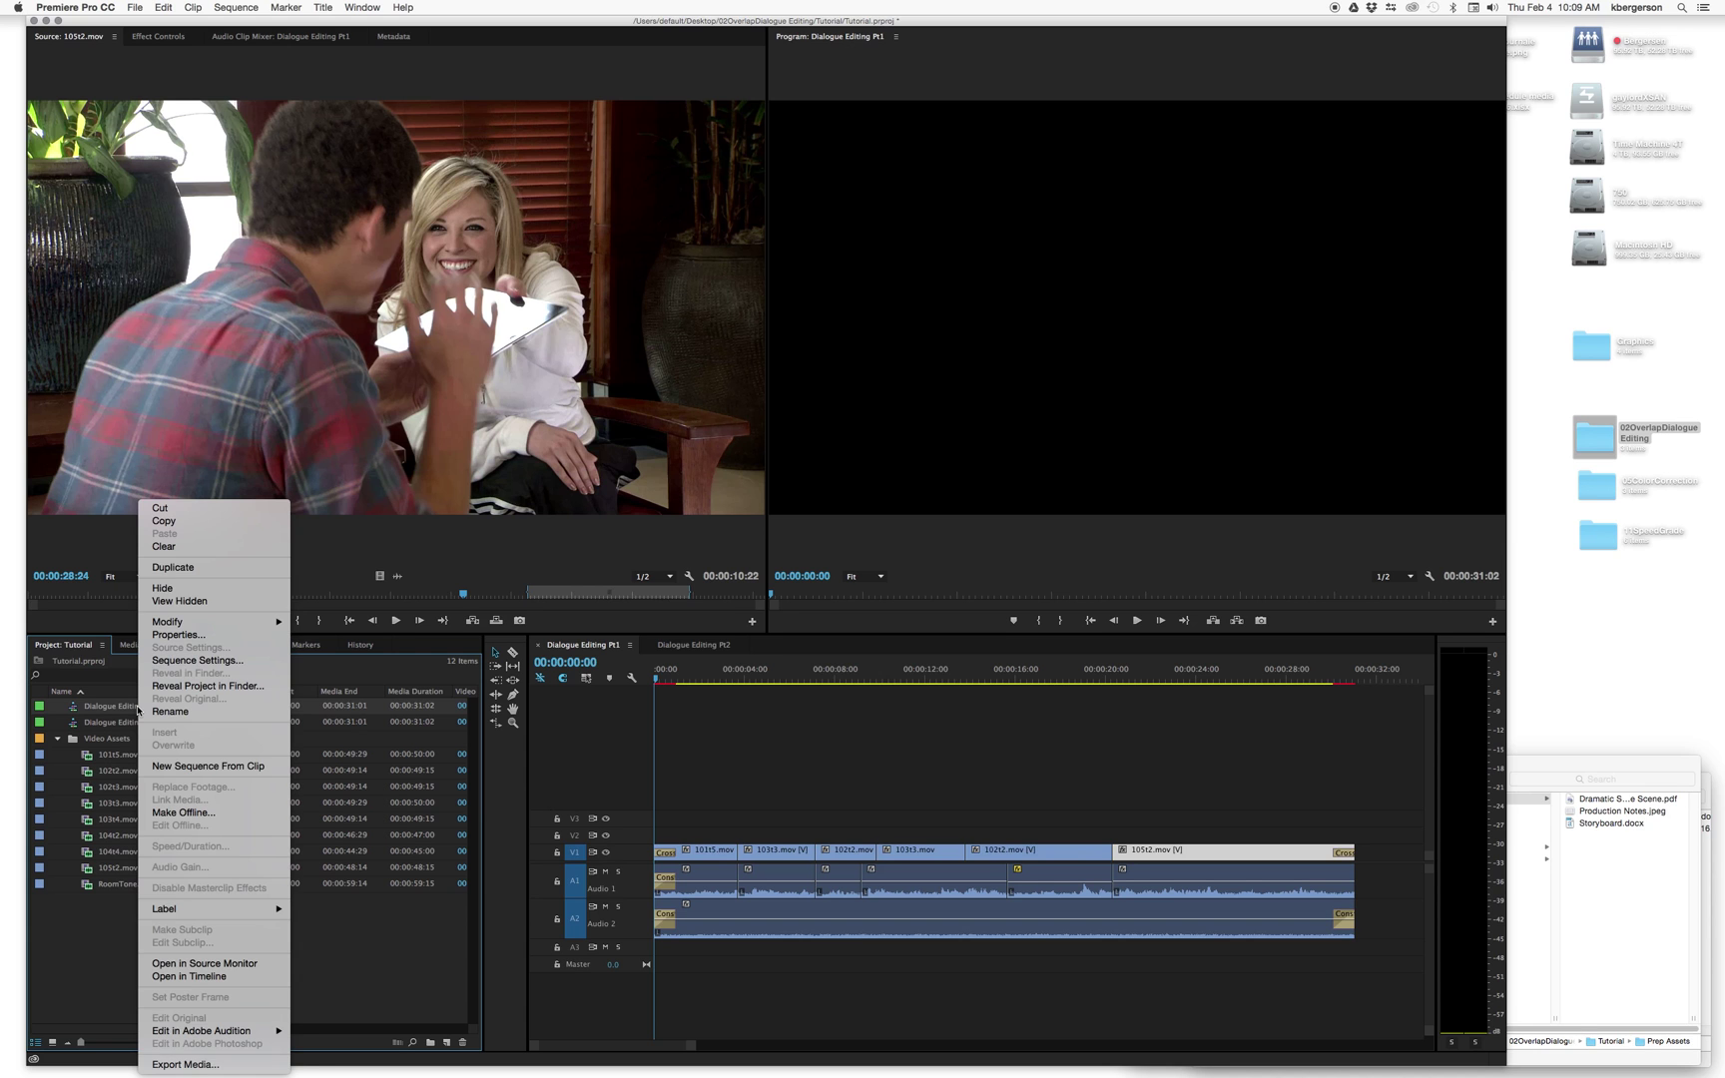
click(112, 928)
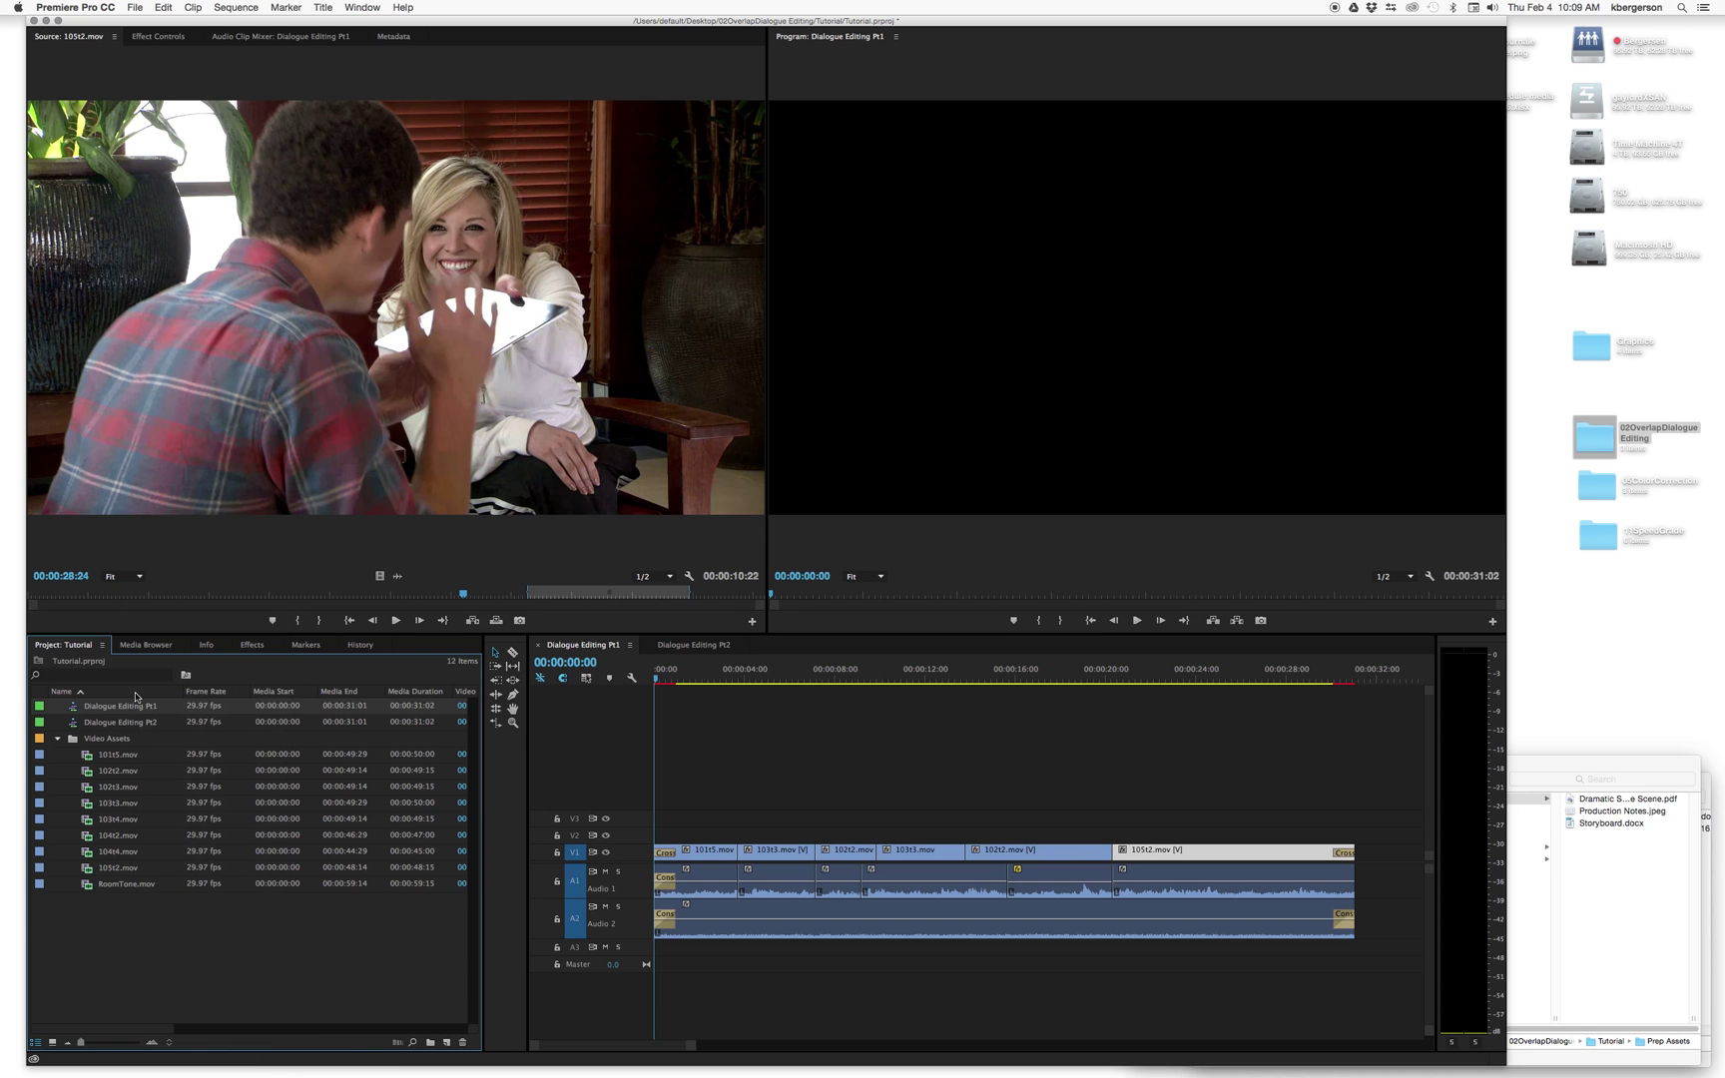
key(Return)
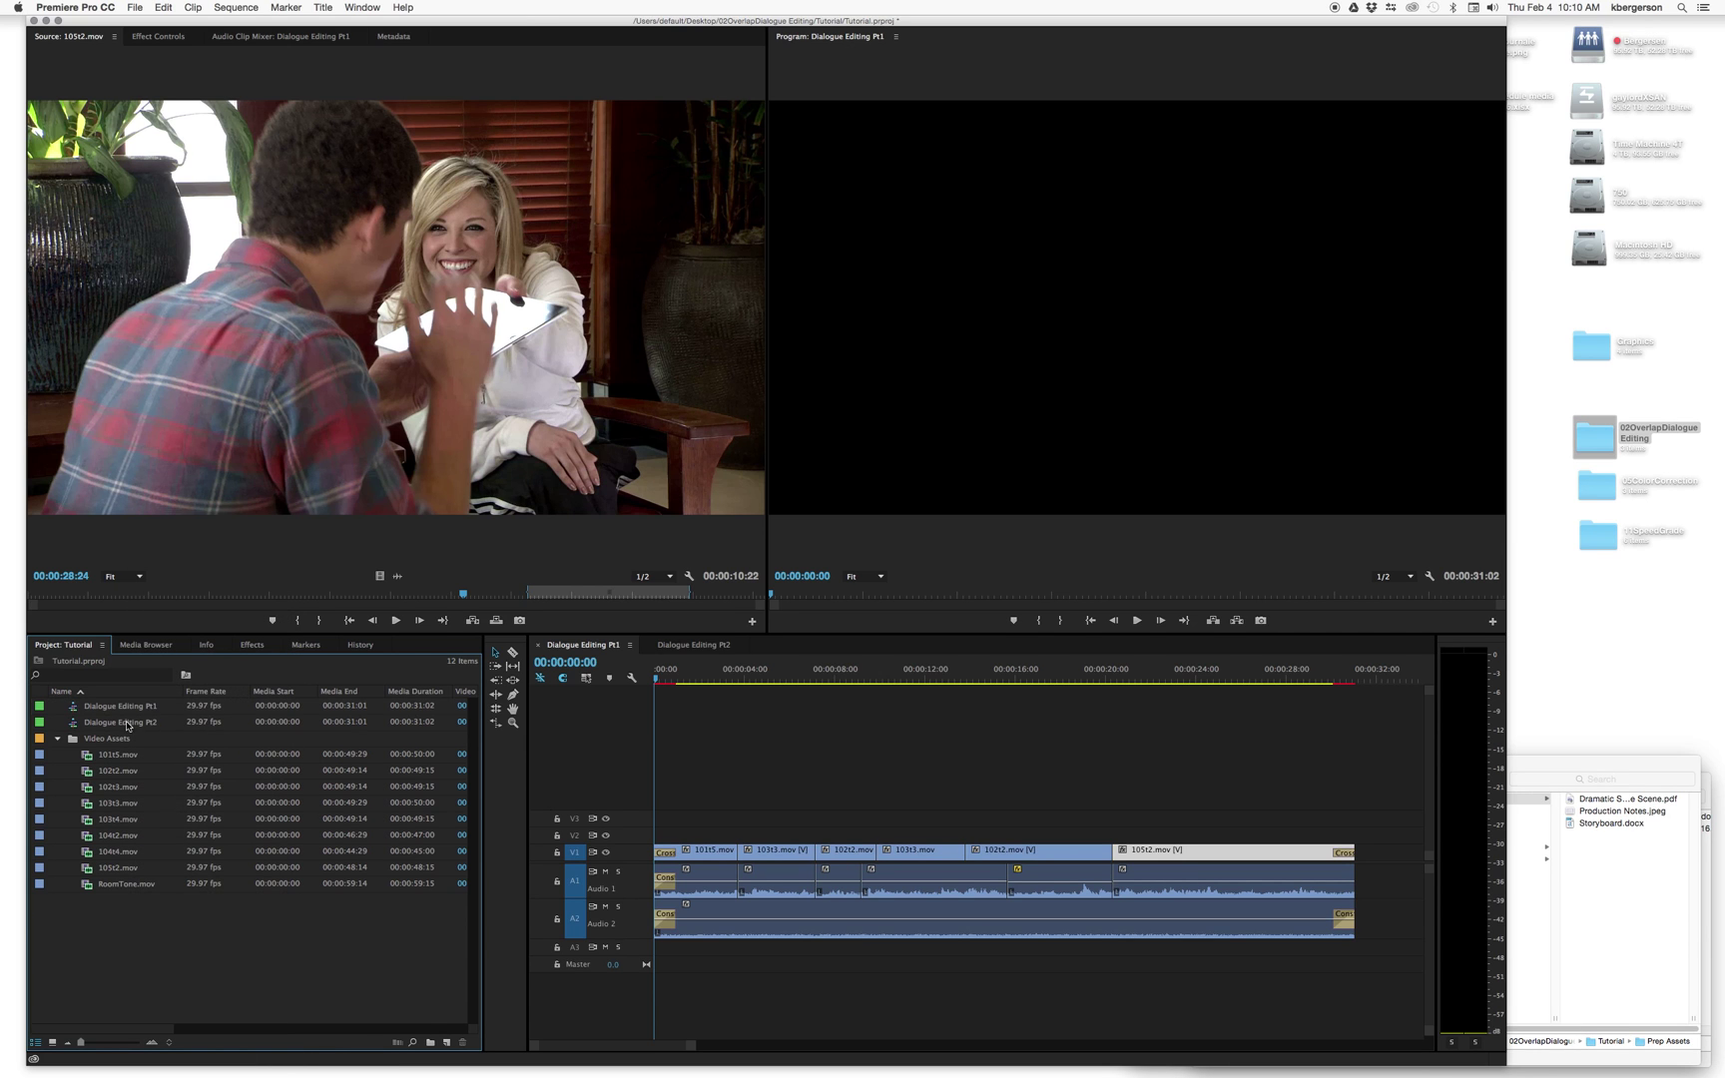
Open the Dialogue Editing Pt2 sequence and make its A1 and A2 audio tracks taller
double_click(76, 721)
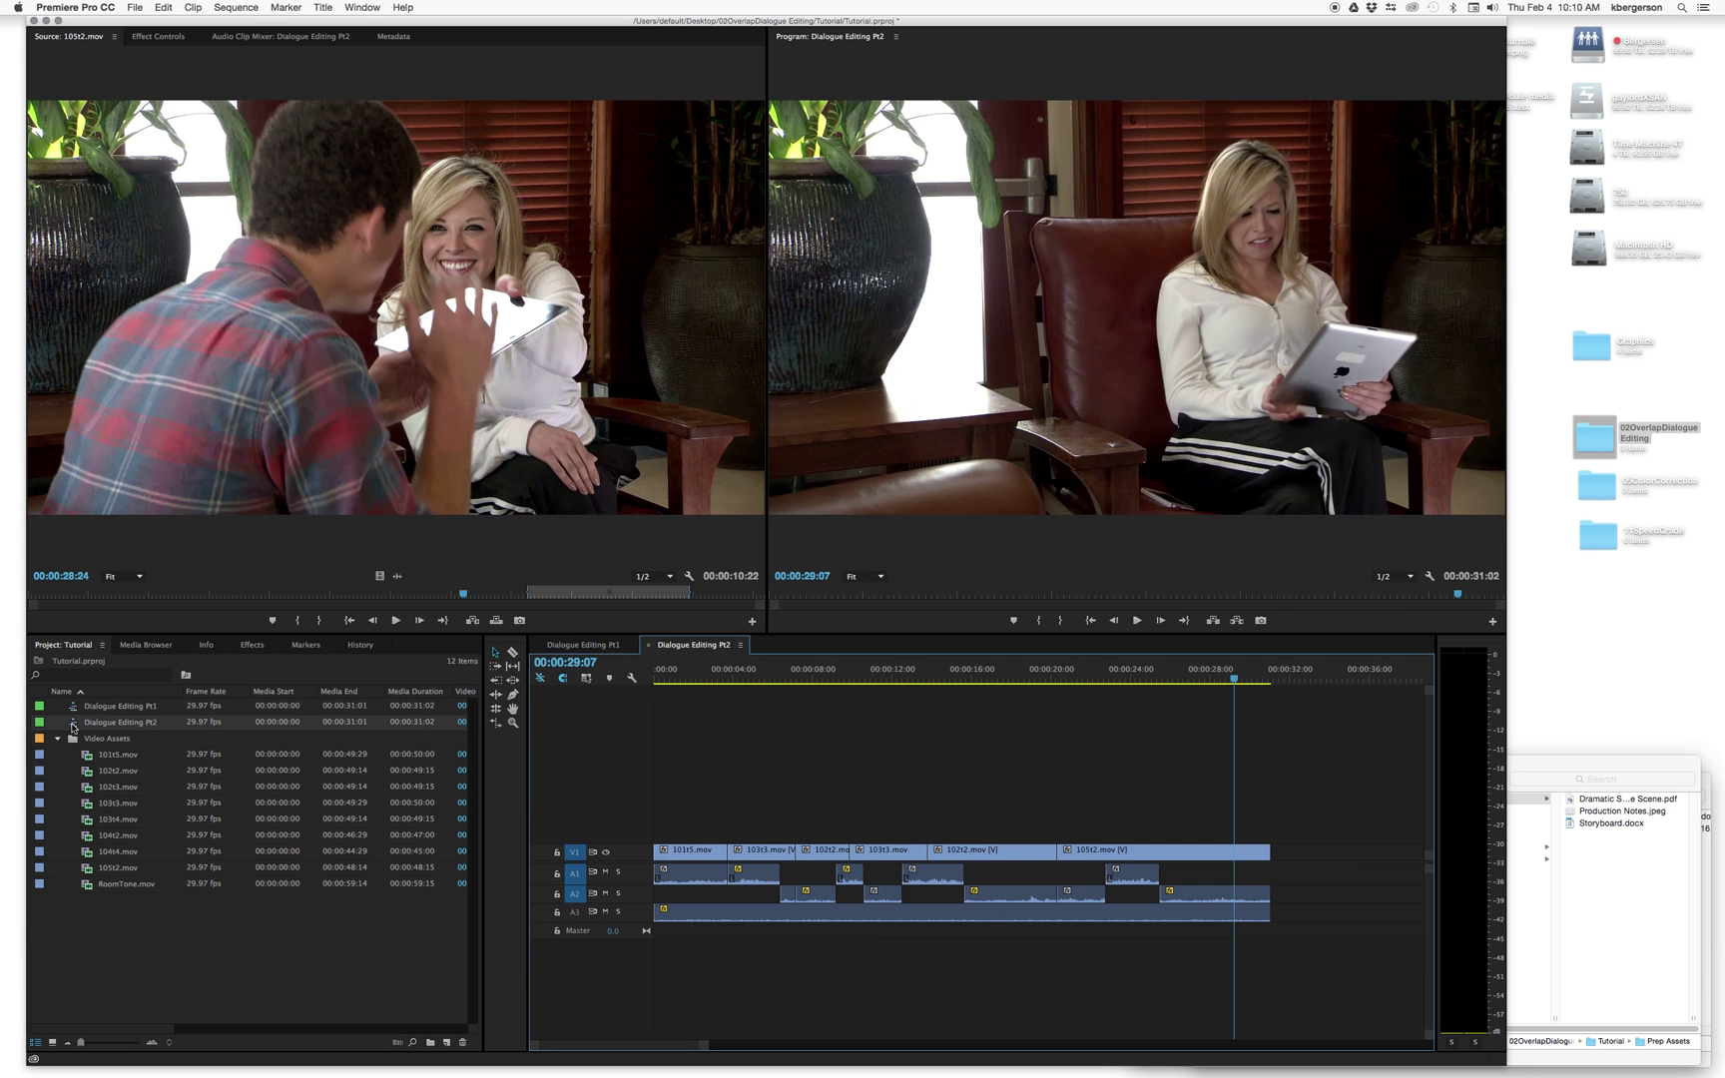
drag(757, 671, 759, 711)
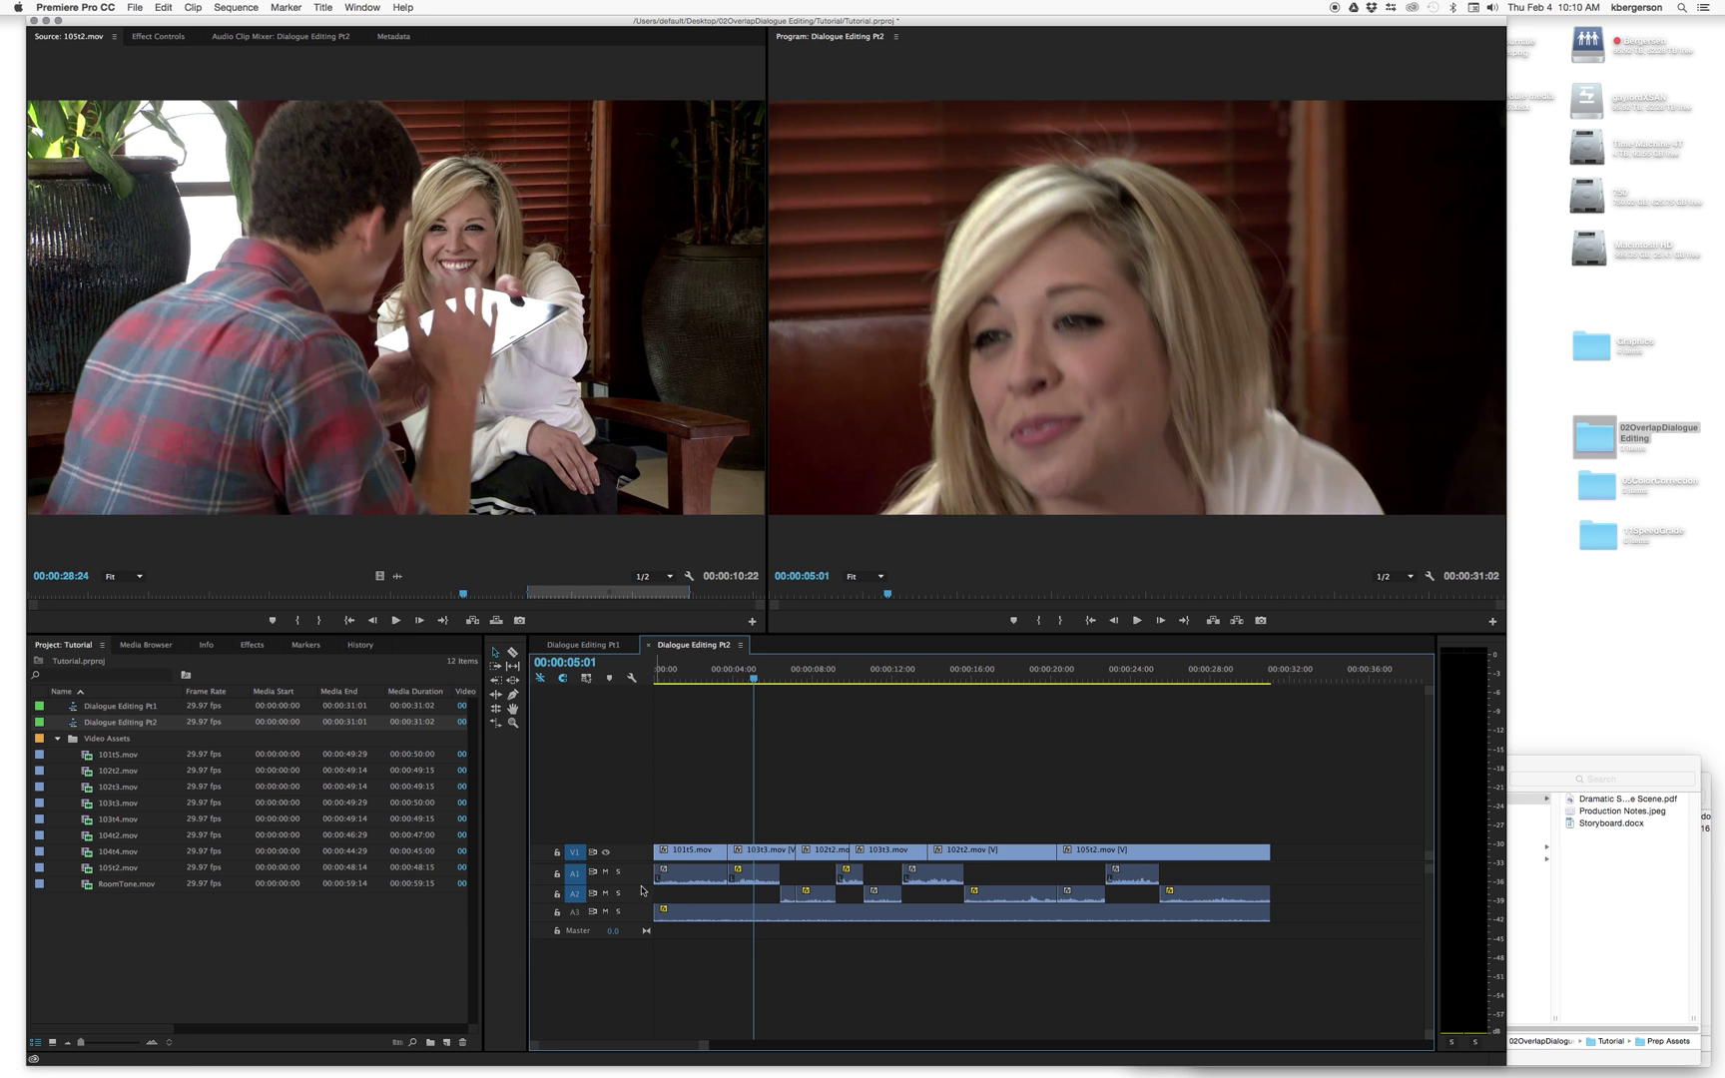
drag(636, 885, 627, 947)
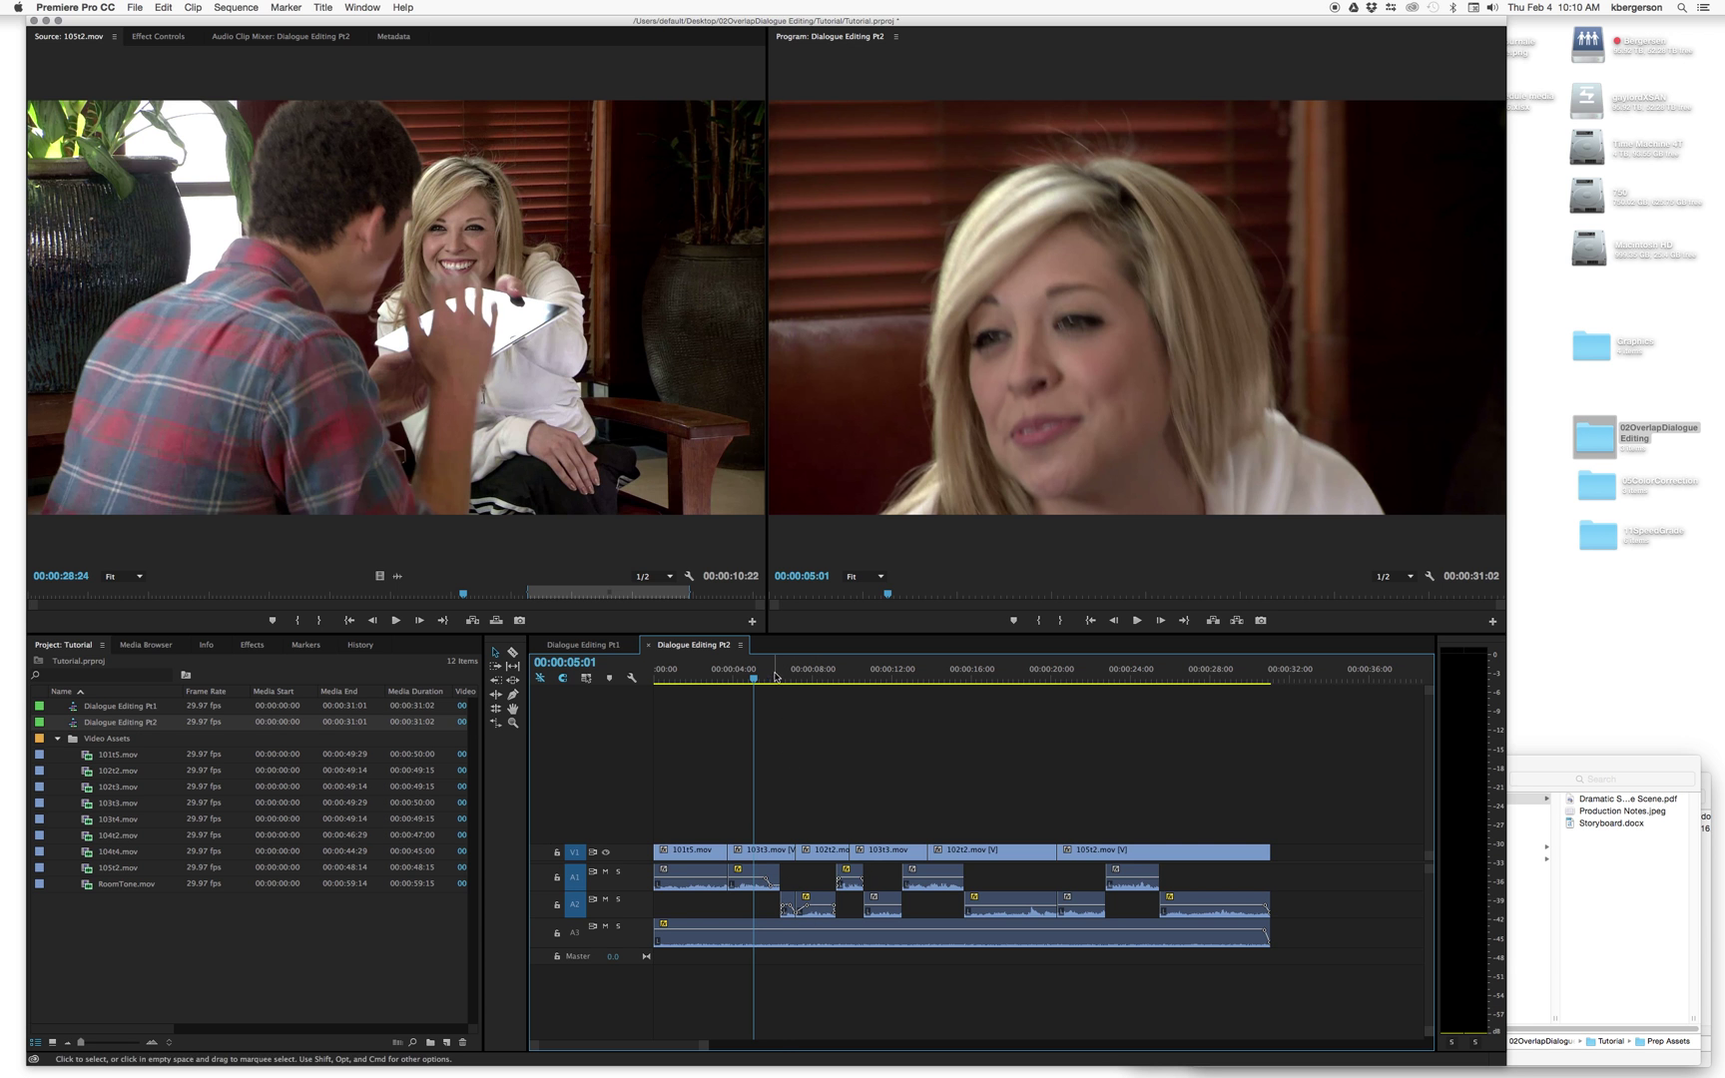
Play Pt2 from the start to about six seconds and scrub the overlap there
drag(774, 678, 655, 679)
key(space)
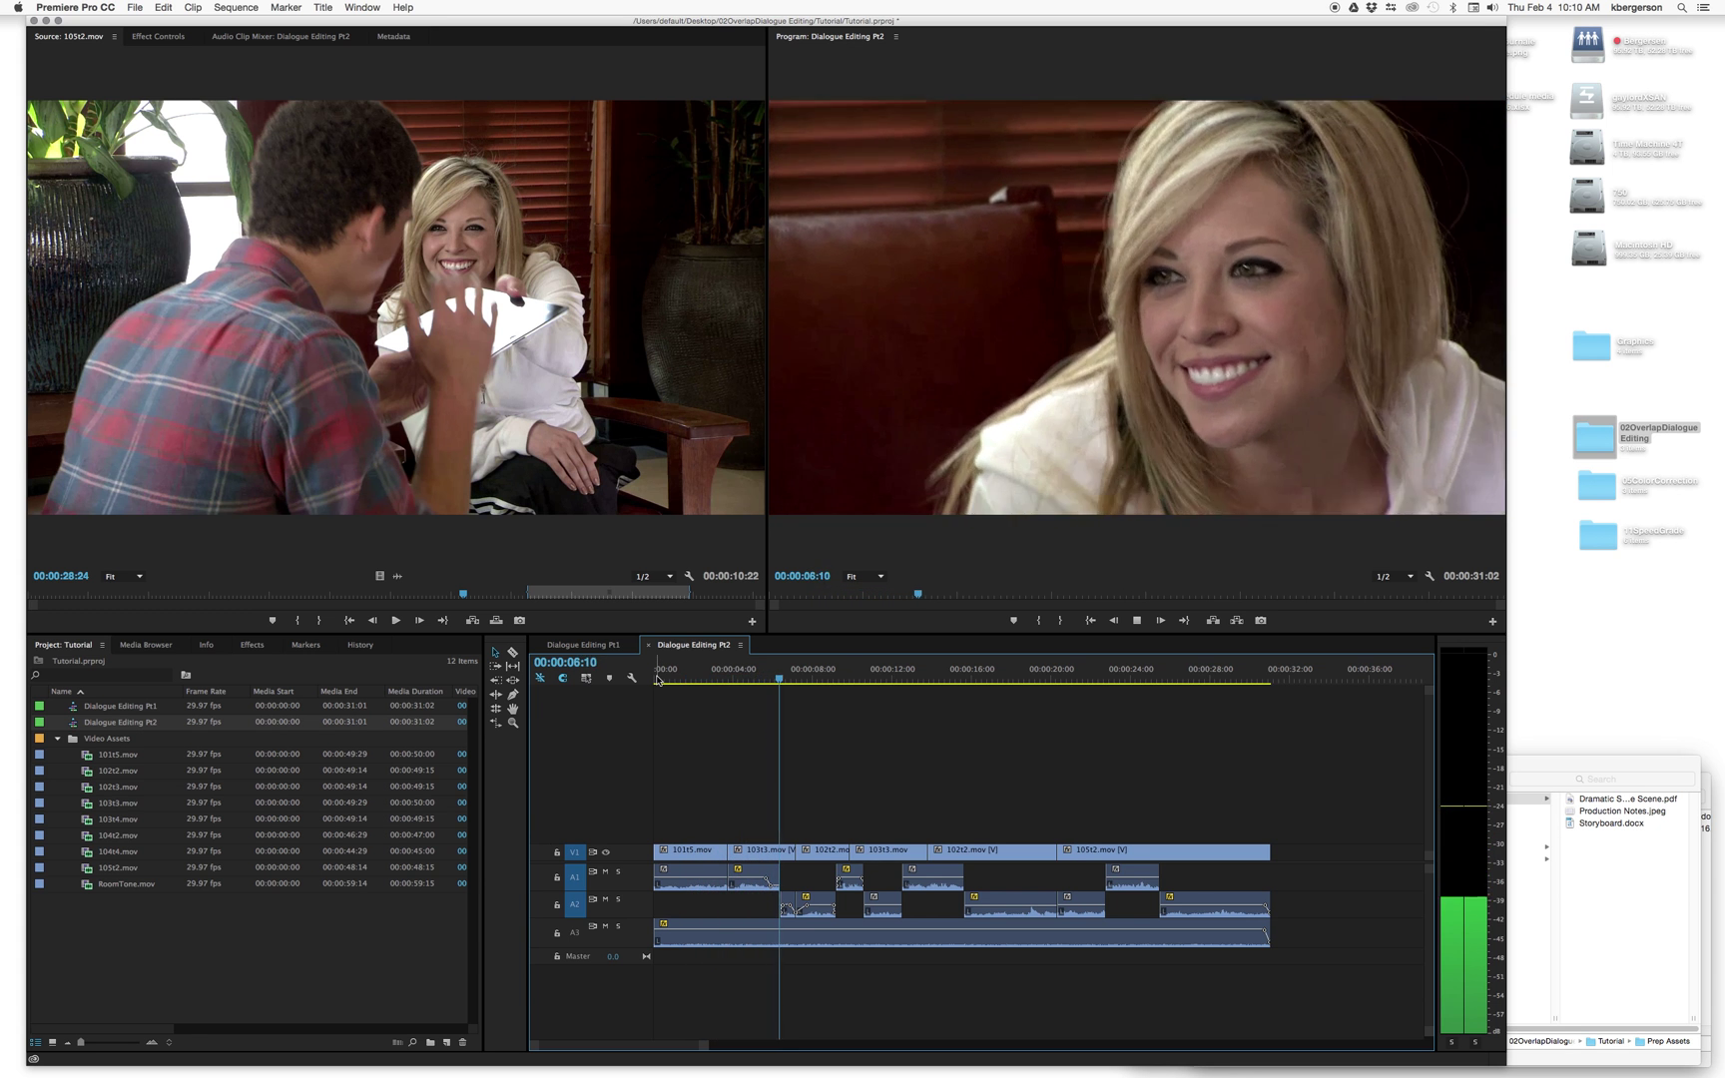
key(space)
drag(781, 677, 863, 692)
Play on to about 22 seconds, then trim the end of the 103t3 audio clip on A2
key(space)
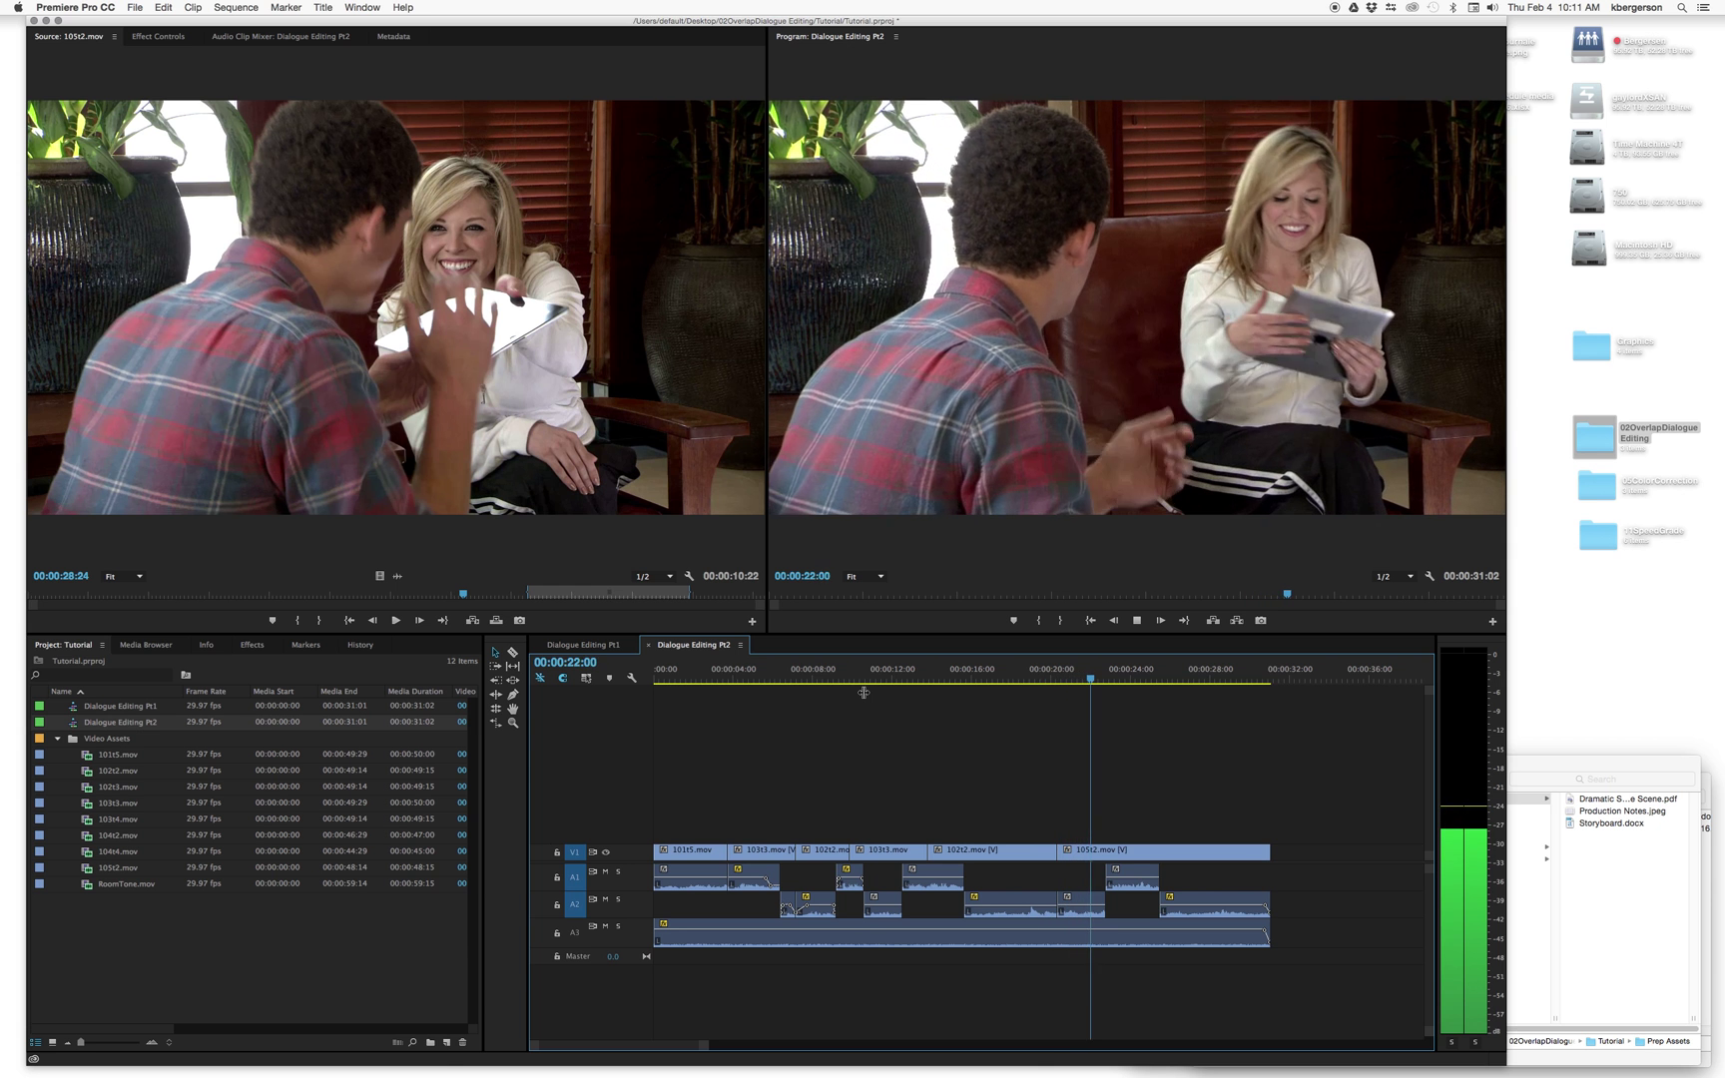
key(space)
drag(1098, 682, 1188, 691)
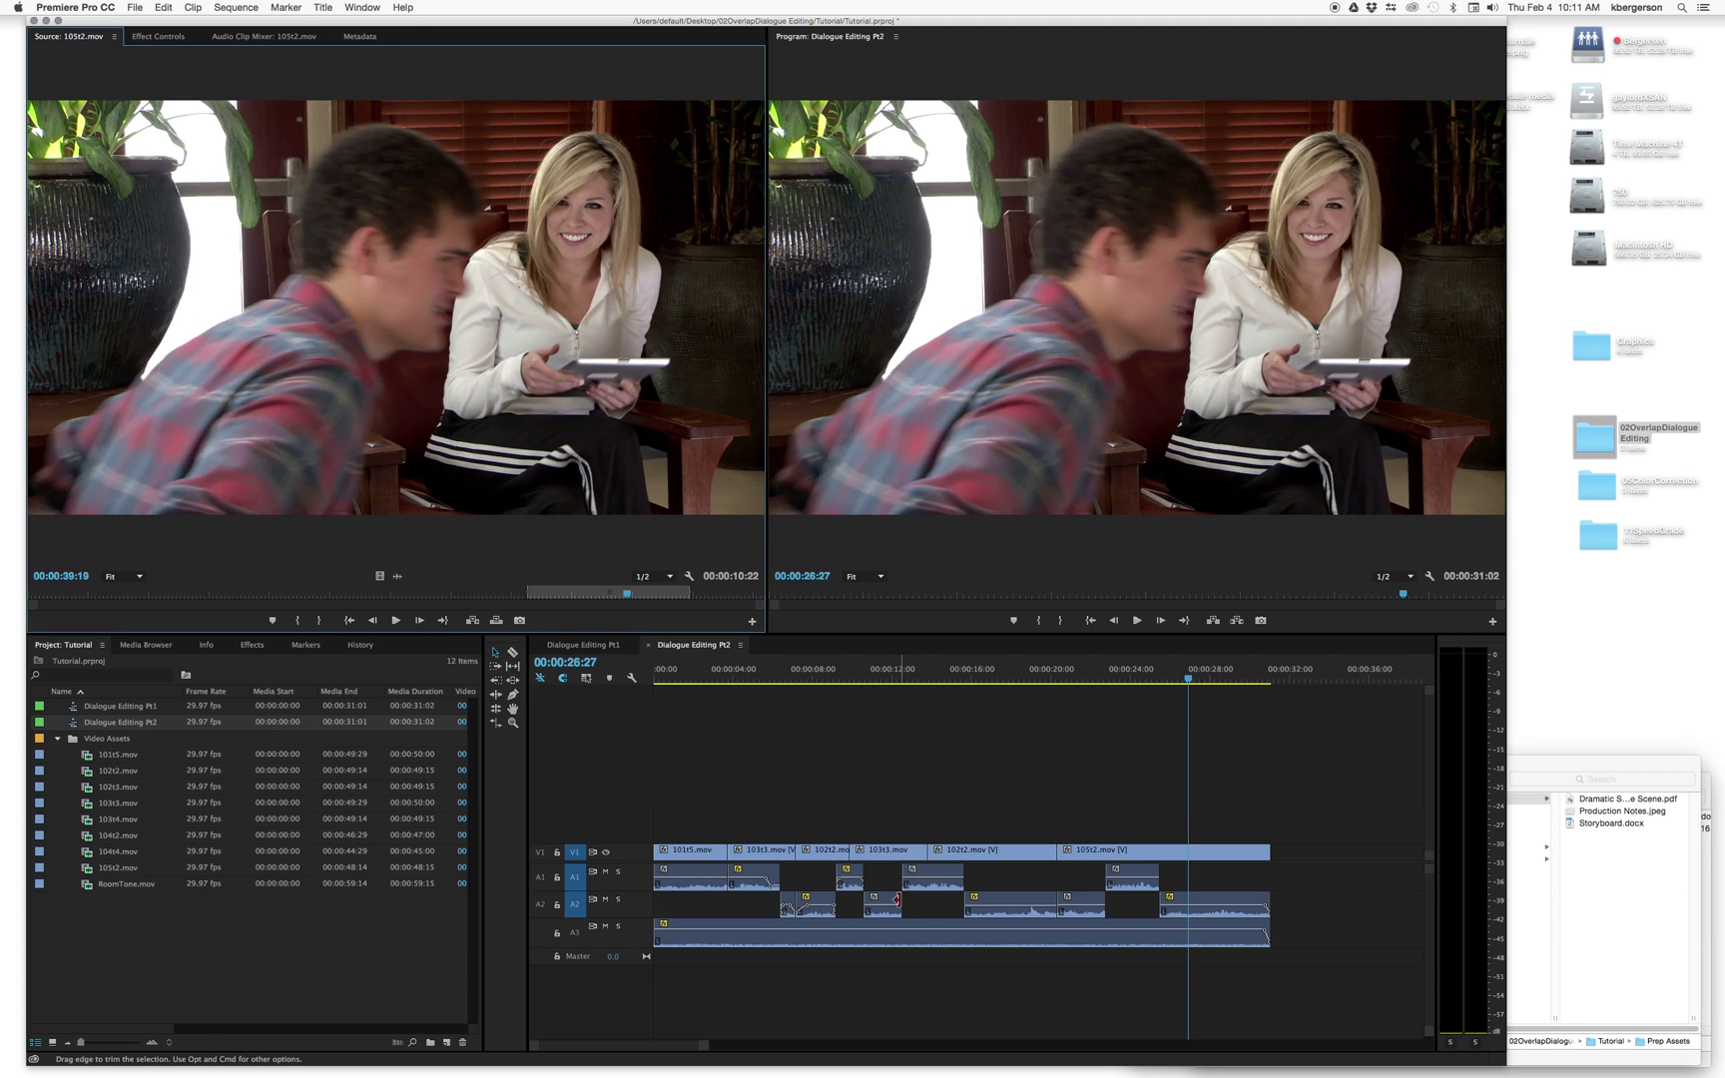
drag(897, 897, 887, 902)
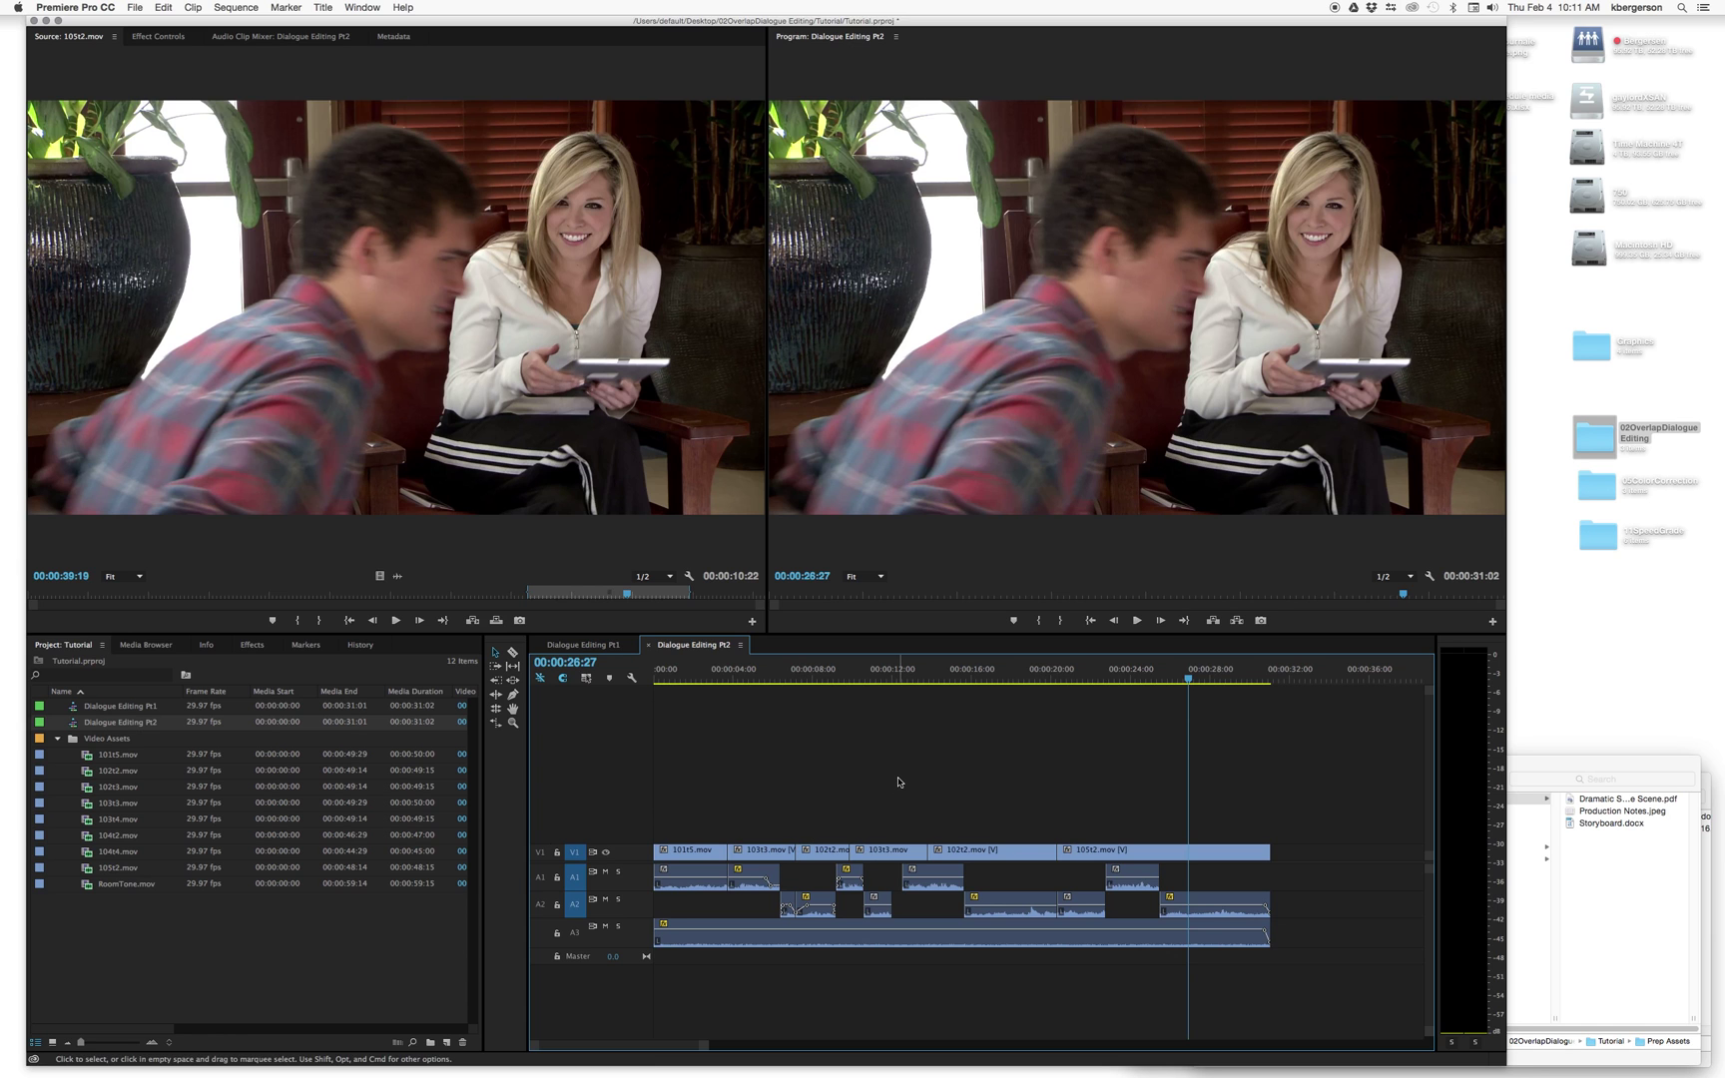
Save the project and take a full-screen and a Premiere-window screenshot
key(cmd+s)
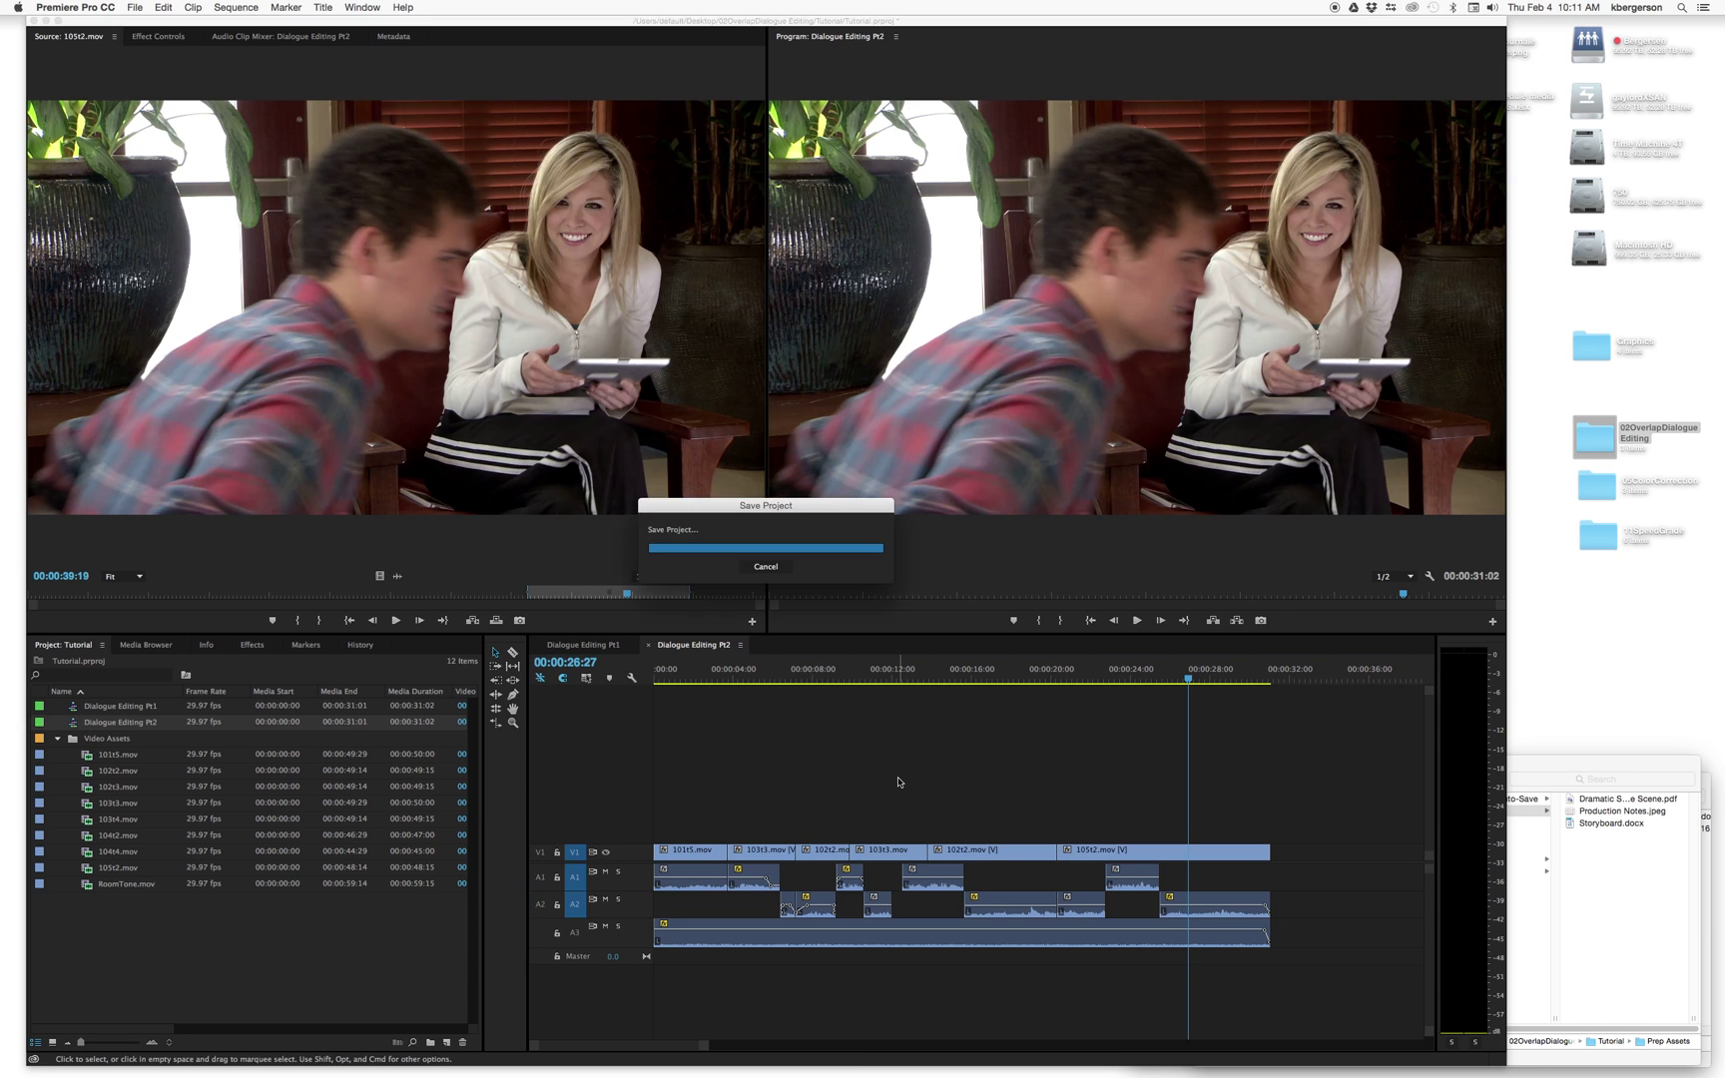
key(cmd+shift+3)
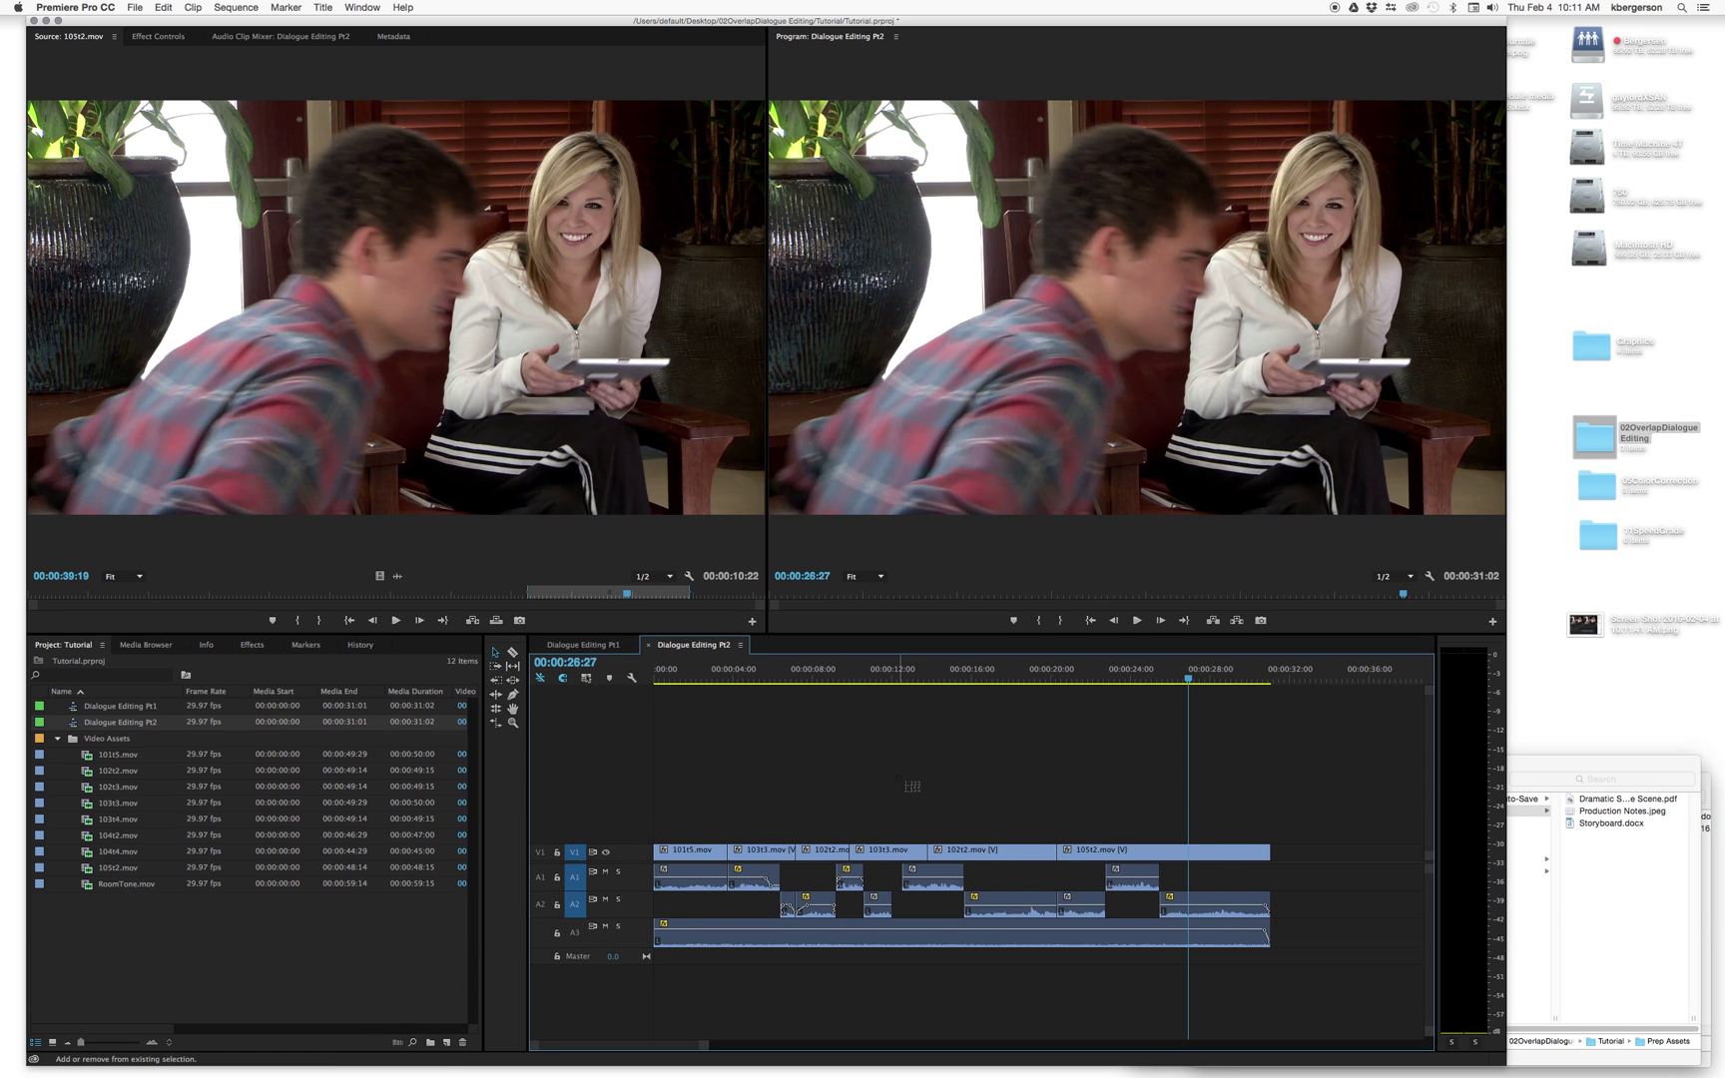
key(cmd+shift+4)
drag(27, 27, 1505, 1069)
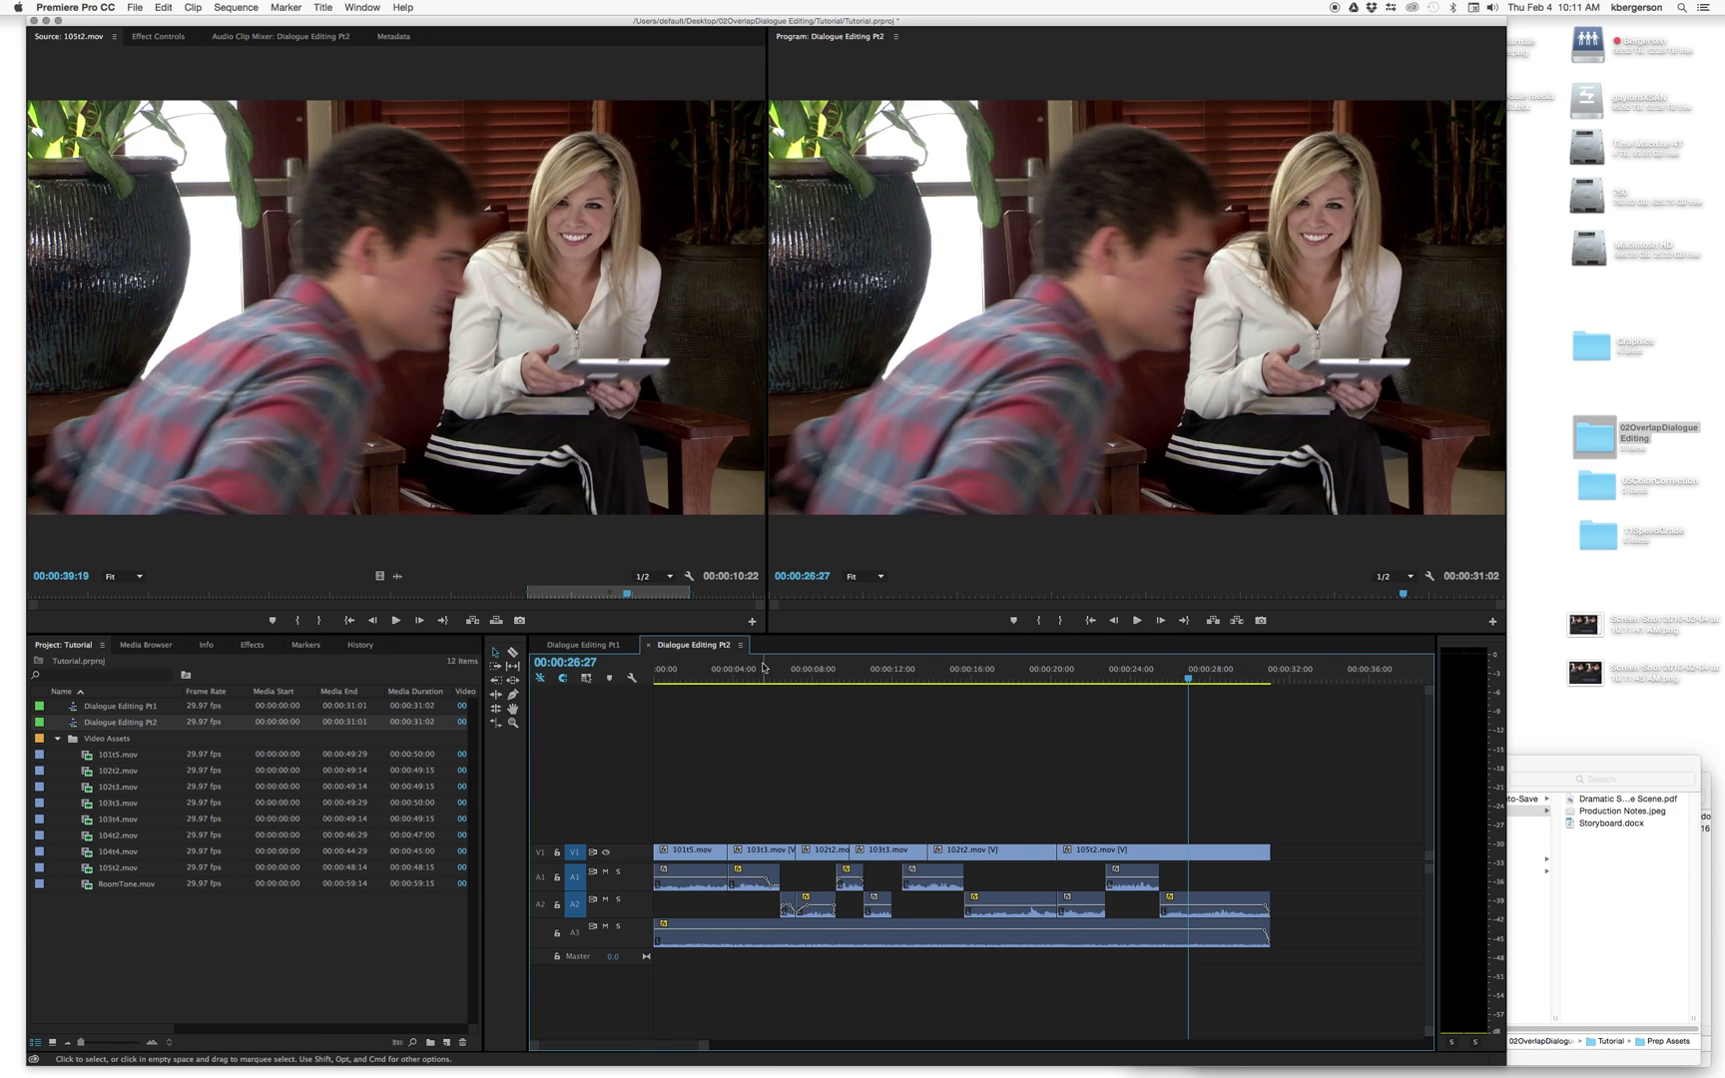
Check the Dialogue Editing Pt1 timeline, then return to Dialogue Editing Pt2
click(597, 645)
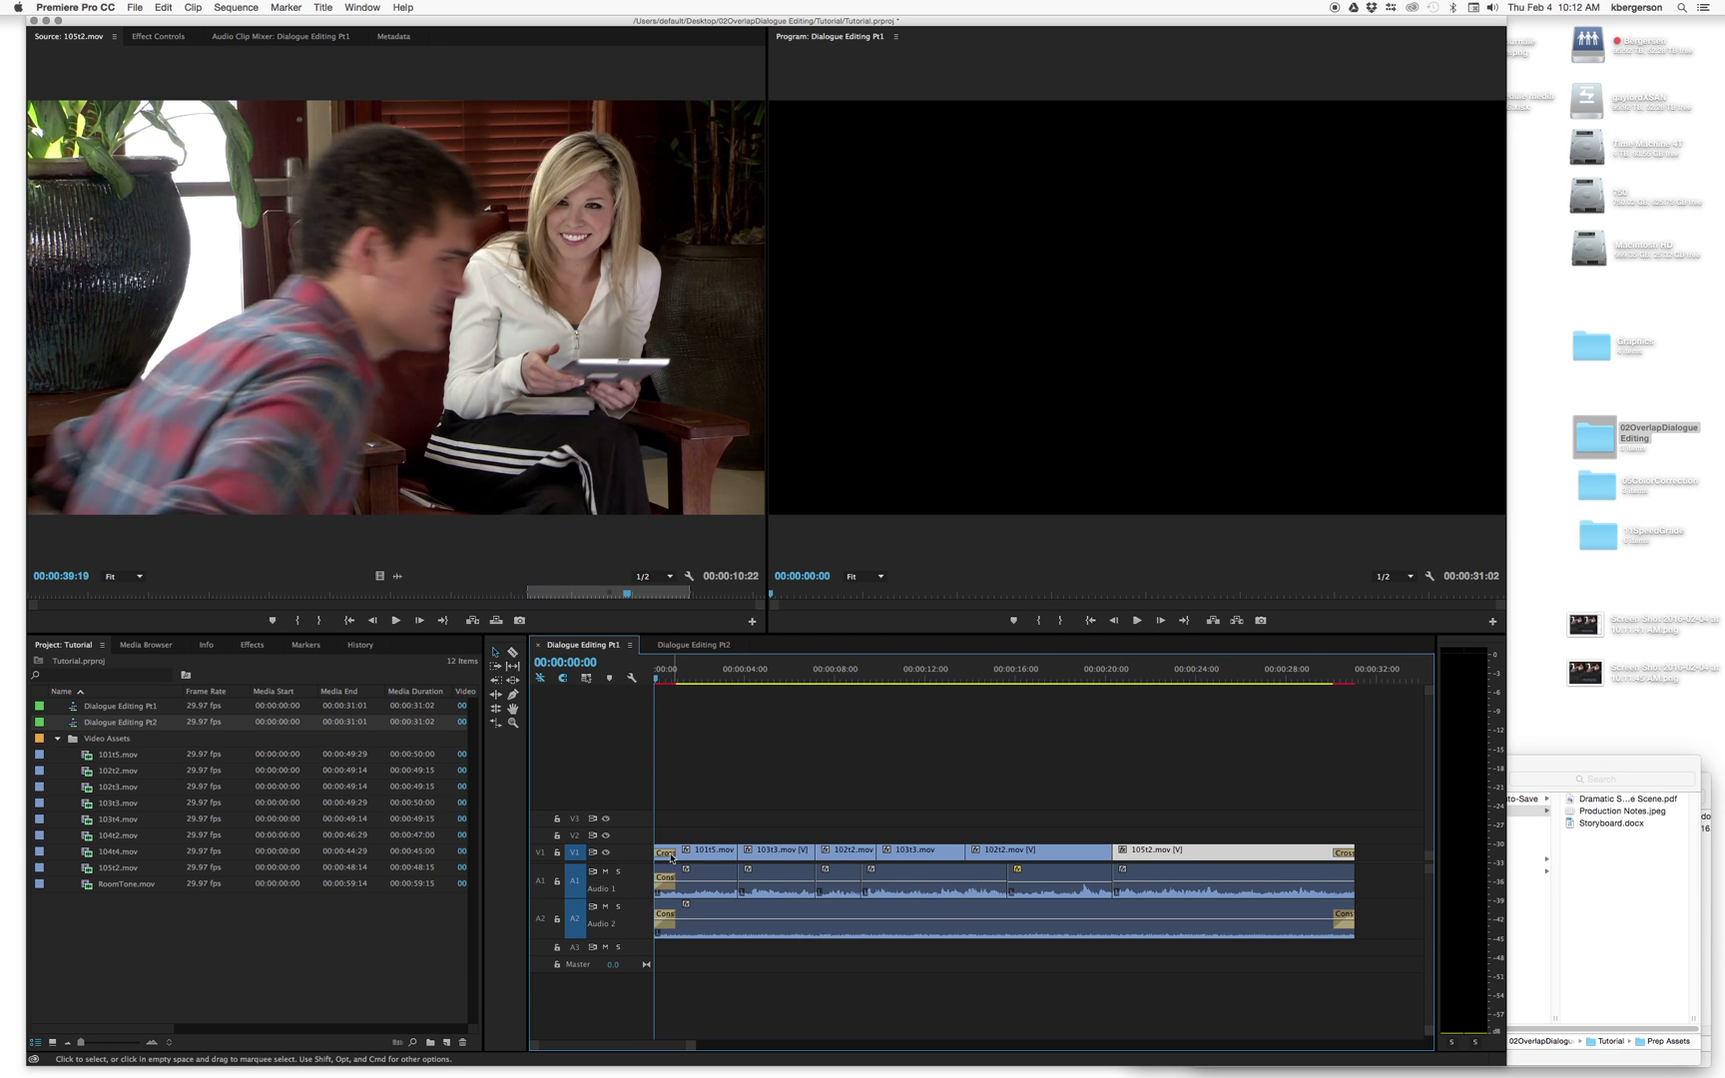
click(711, 645)
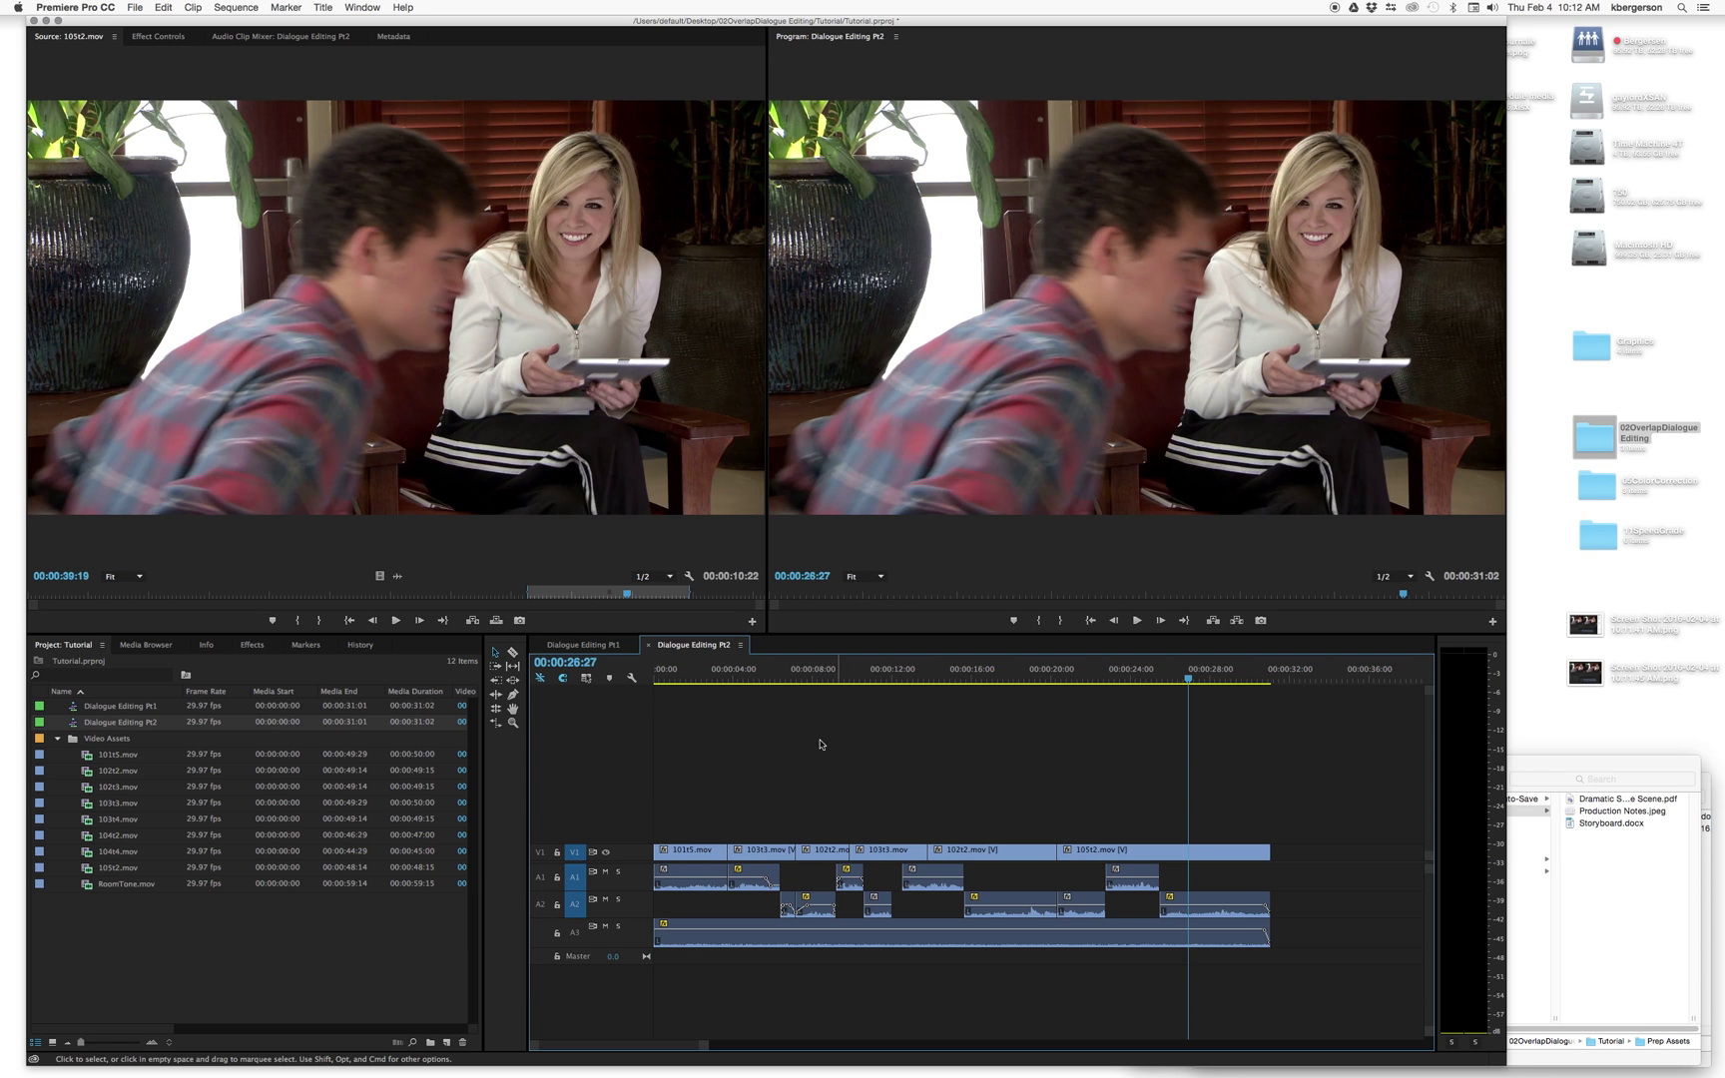
mouse_move(8, 27)
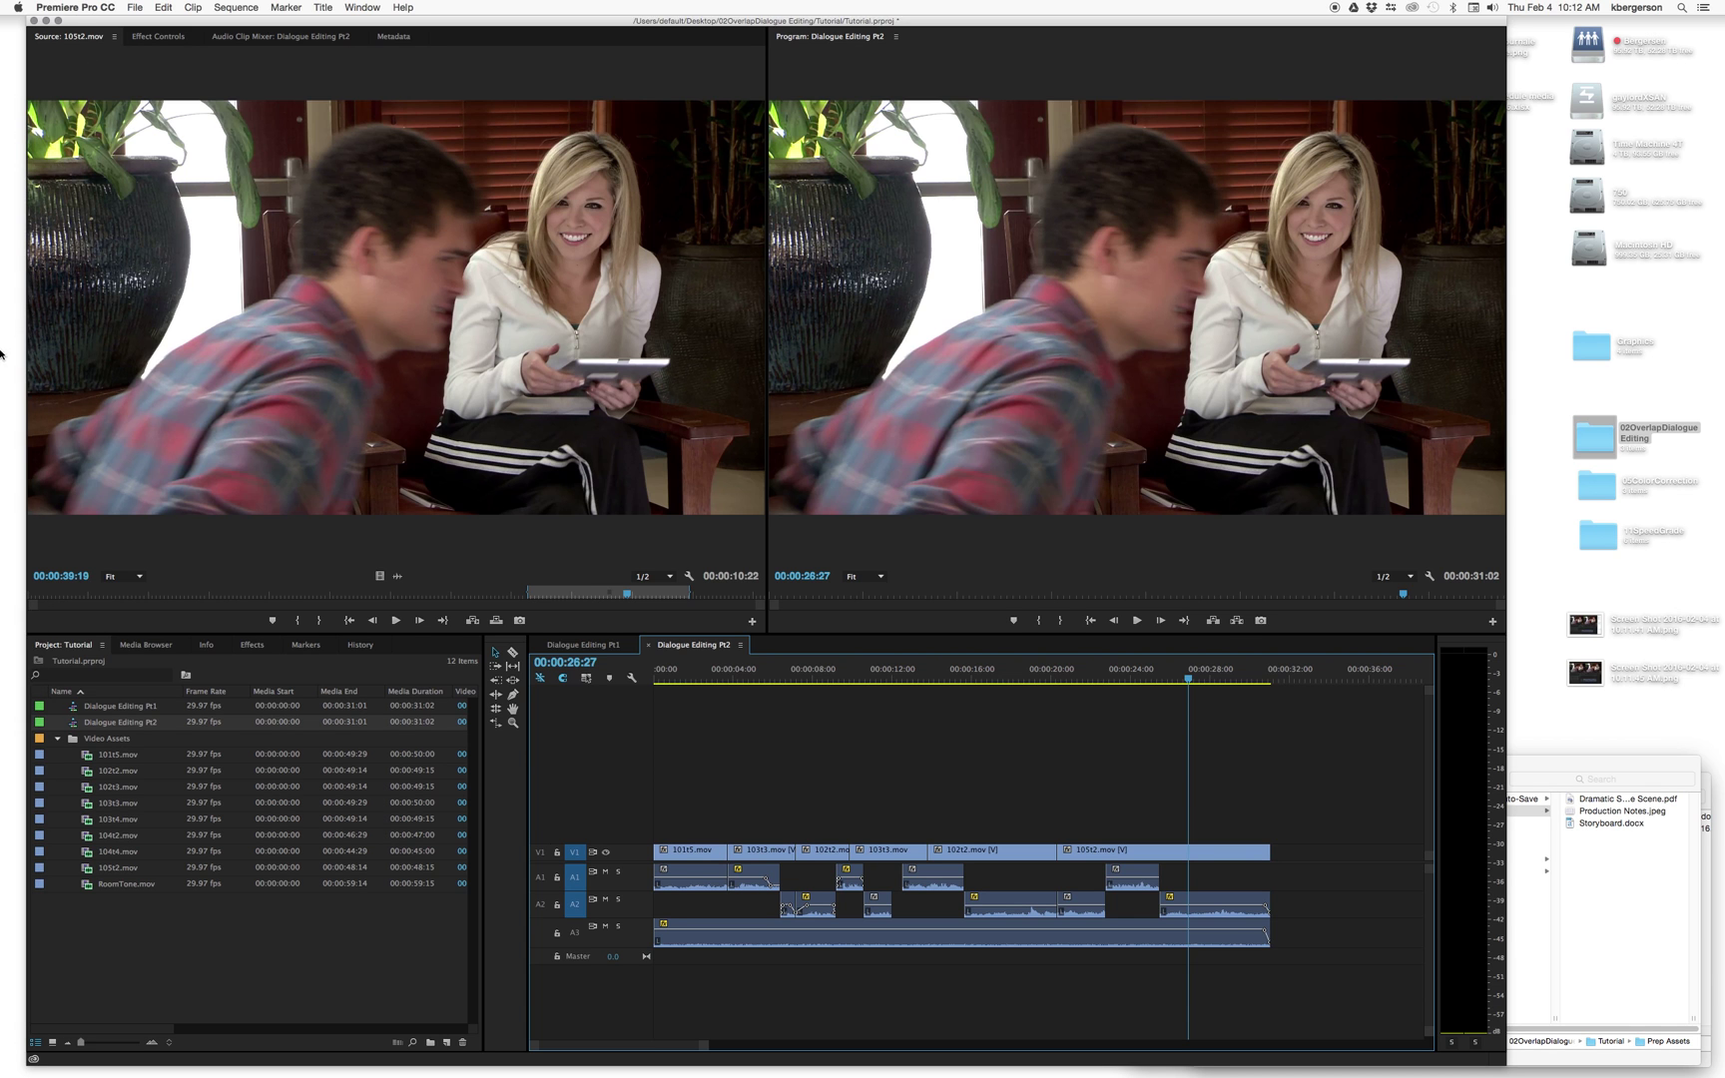
Quit QuickTime Player and name the screen recording 'DialogueEditingTutorial' in the save prompt
click(14, 741)
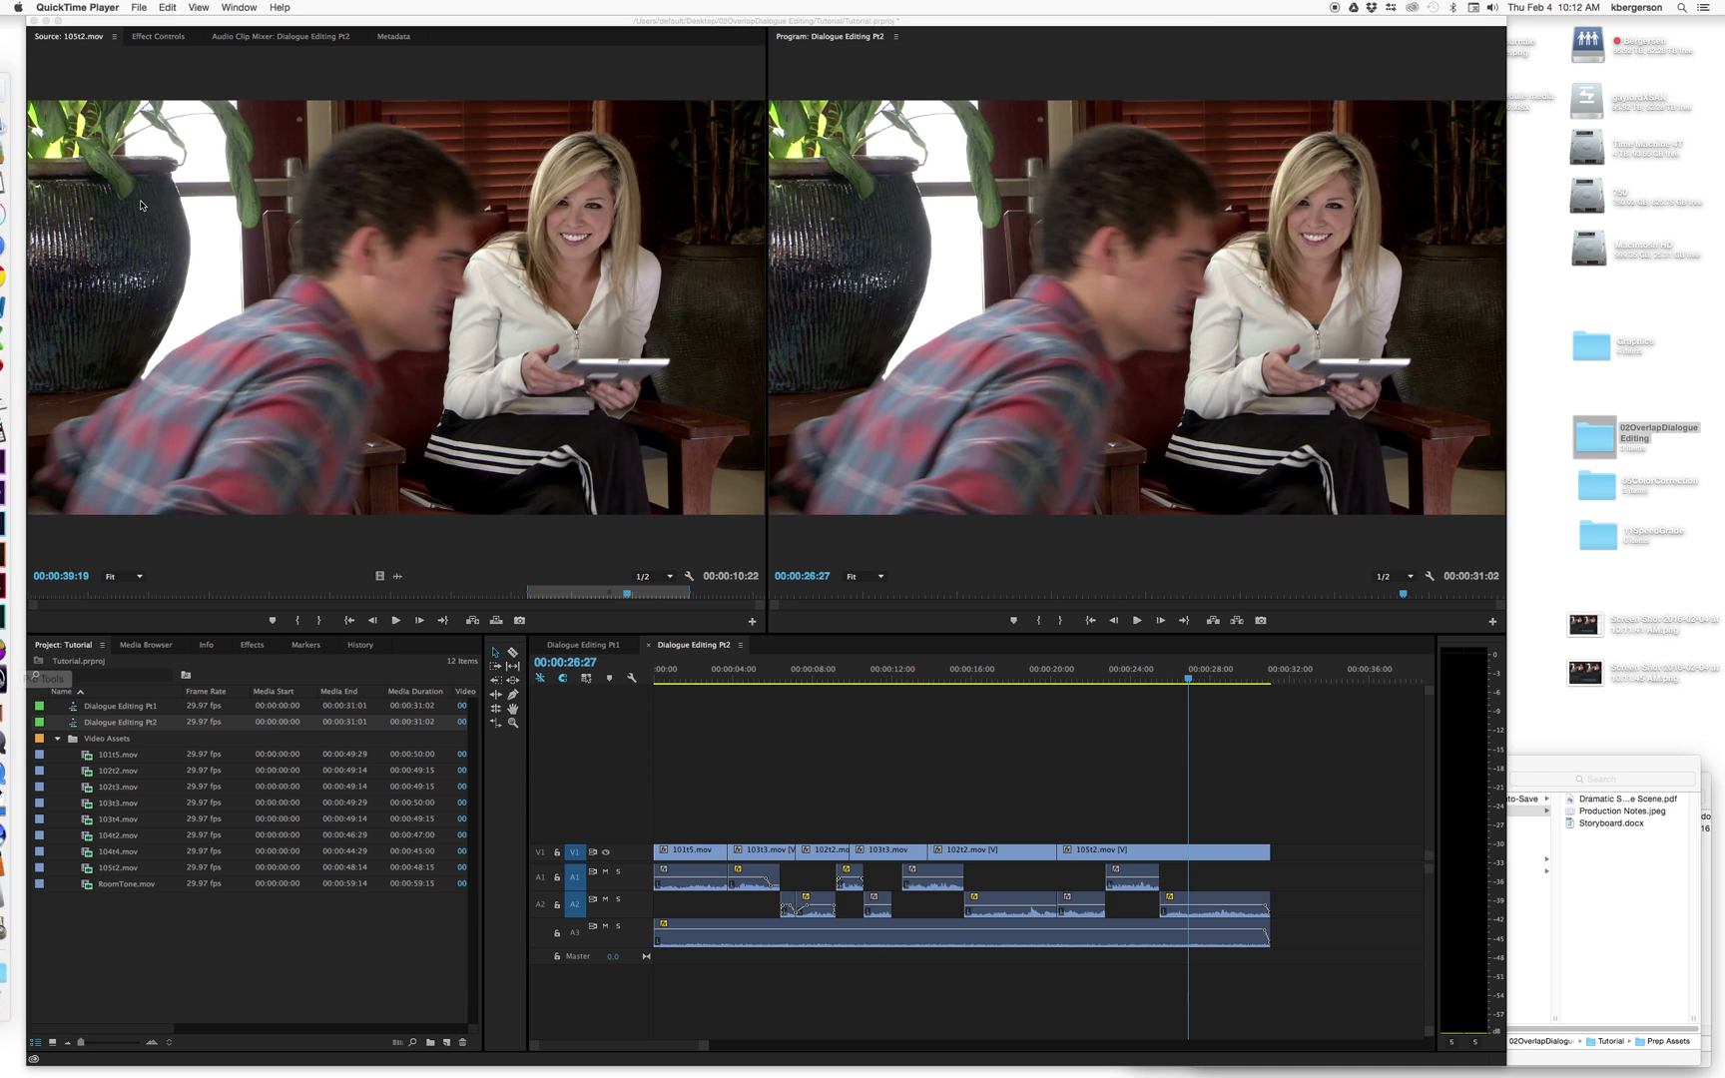
click(88, 8)
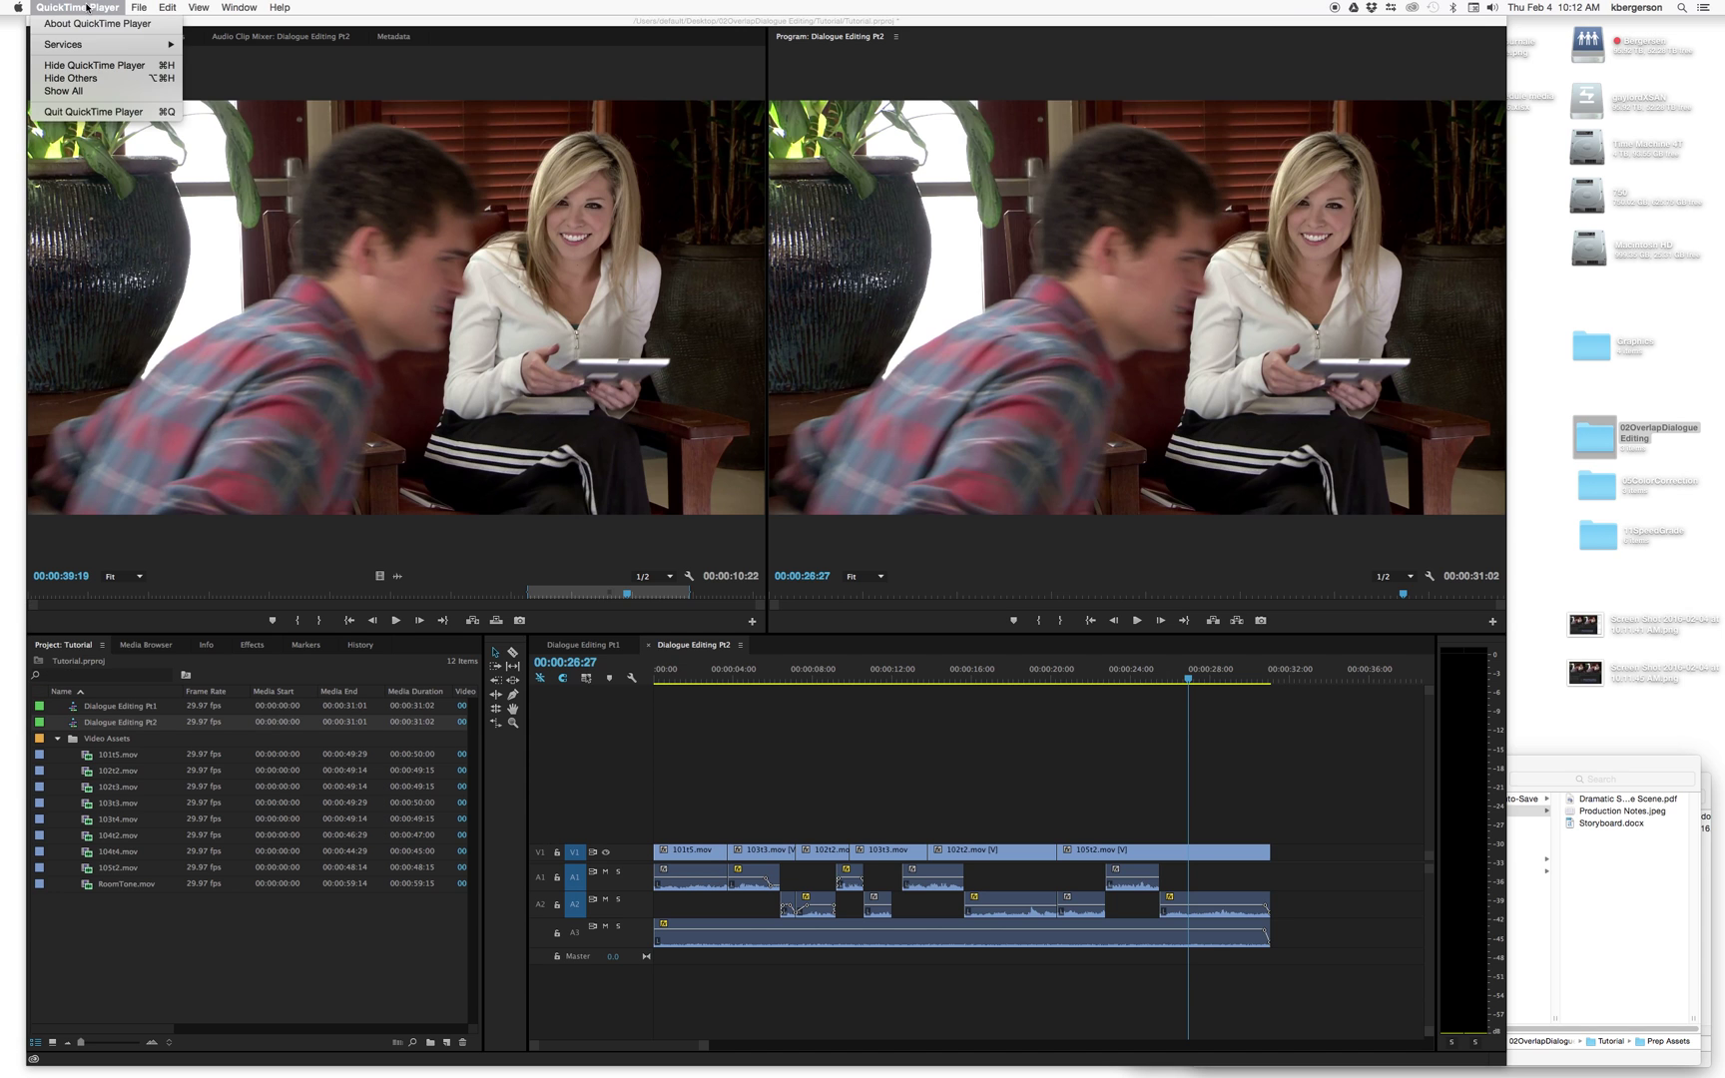
click(66, 112)
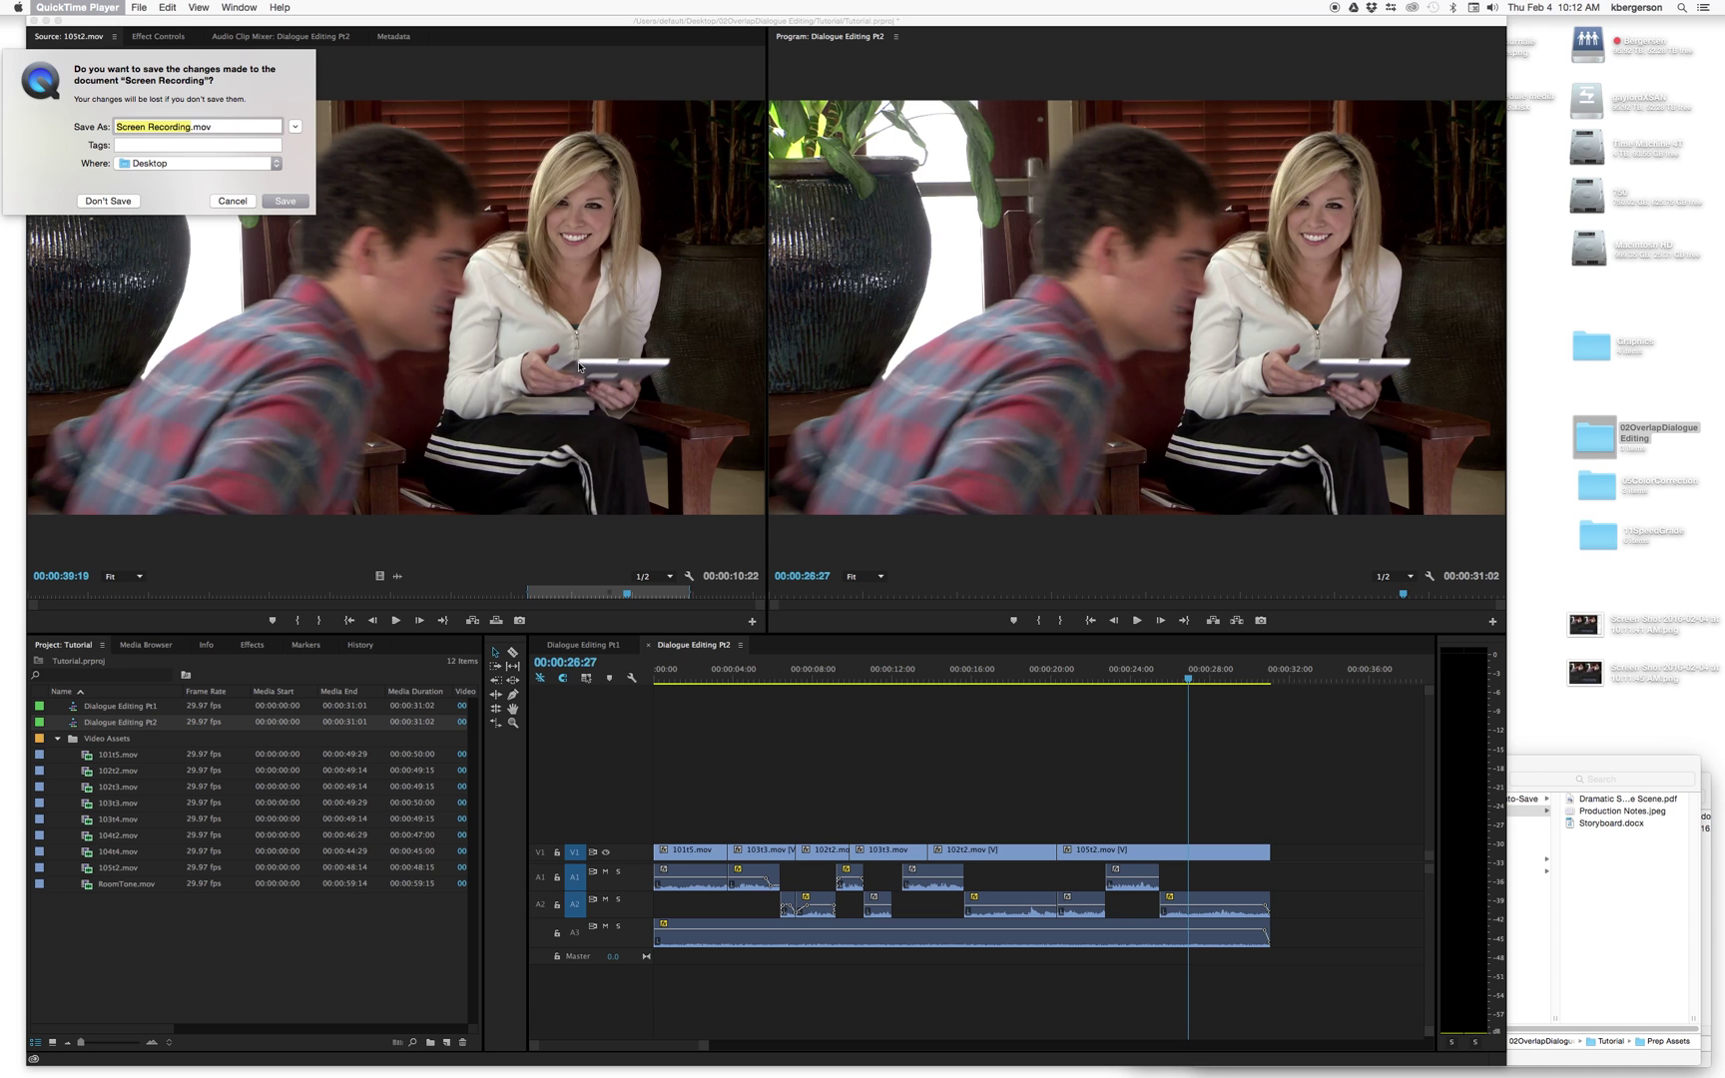
text(DialogueEditing)
text(Tutorial)
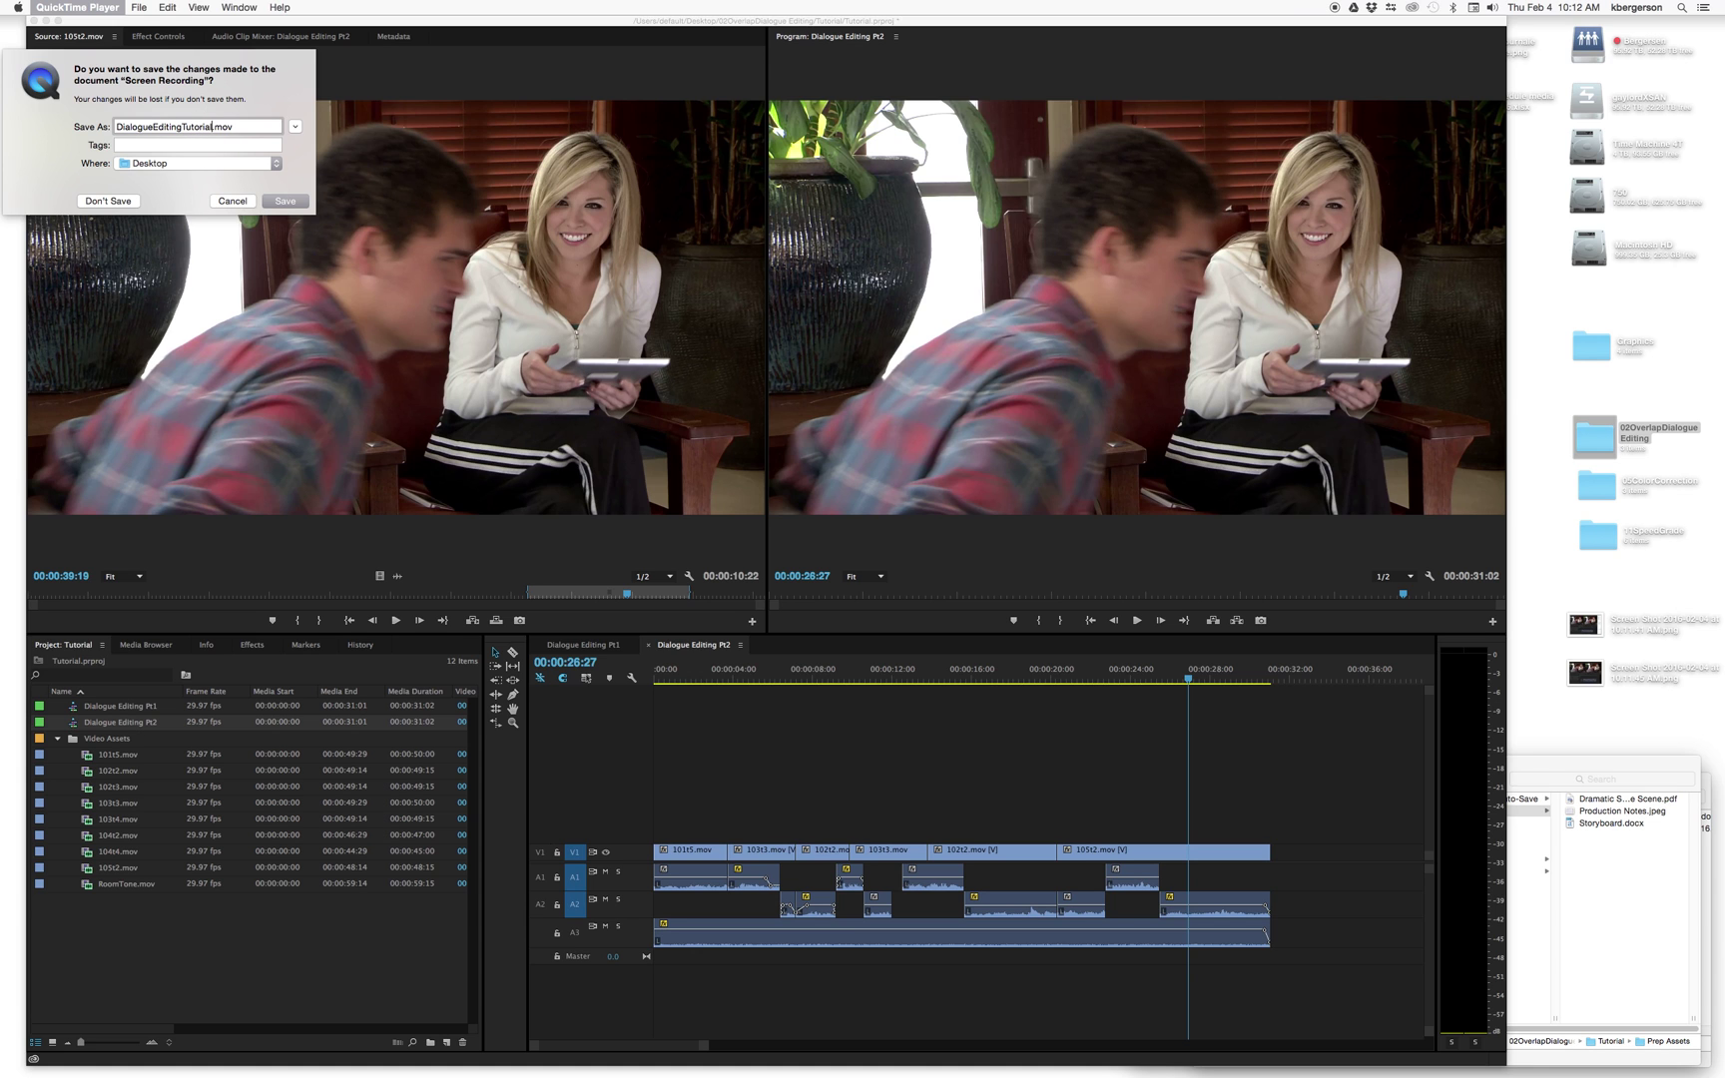